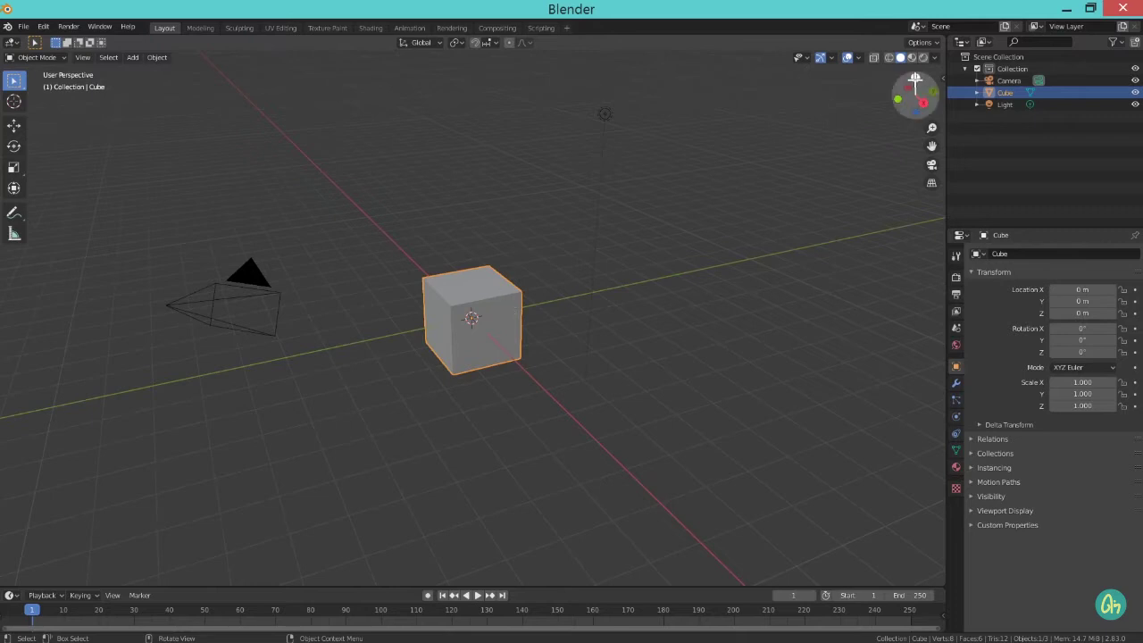
Step: Scale the default cube into a thin slab about 3.03 × 5.08 × 0.42, raised to Z 1.79 m
{"action": "left_click", "coordinate": [914, 75]}
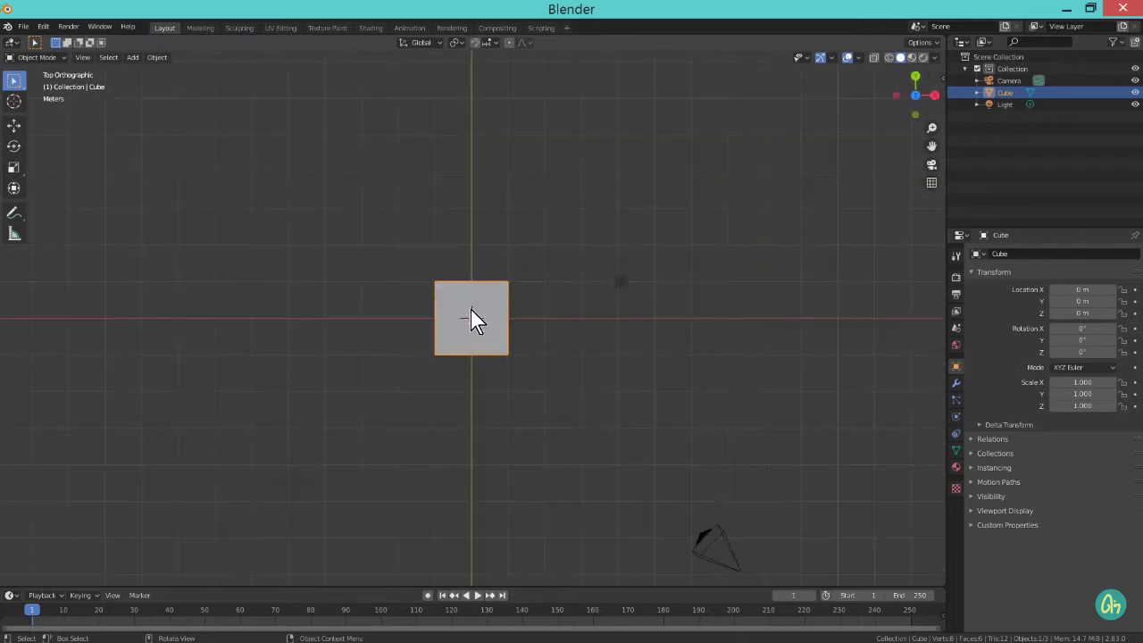
{"action": "key", "text": "s"}
{"action": "left_click", "coordinate": [503, 288]}
{"action": "key", "text": "shift+space"}
{"action": "key", "text": "s"}
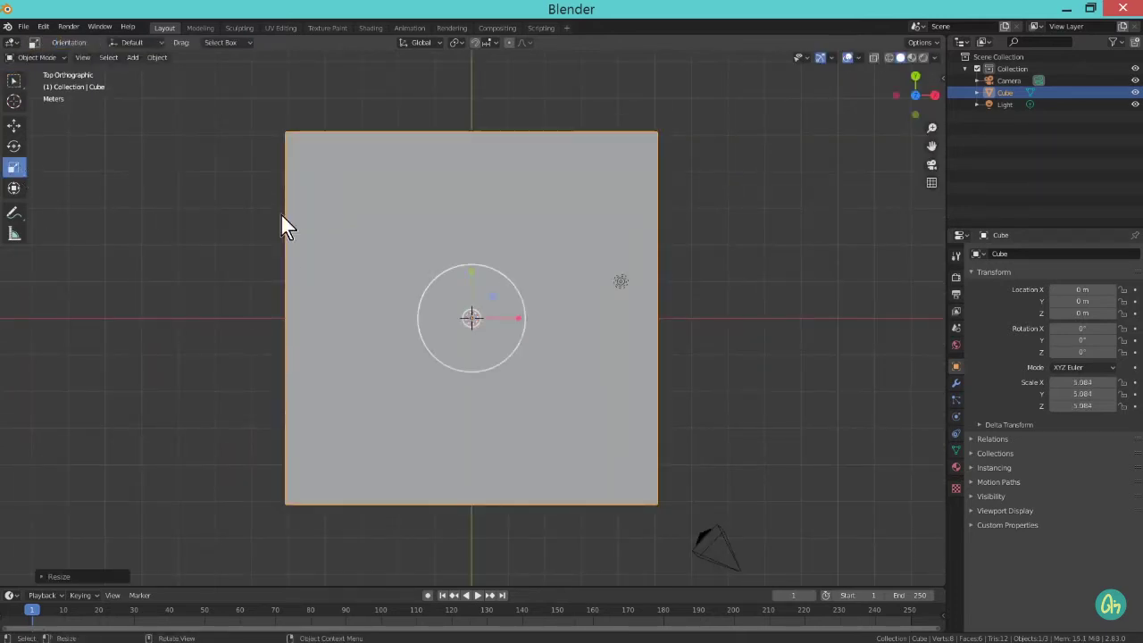
{"action": "left_click_drag", "start_coordinate": [526, 320], "coordinate": [497, 320]}
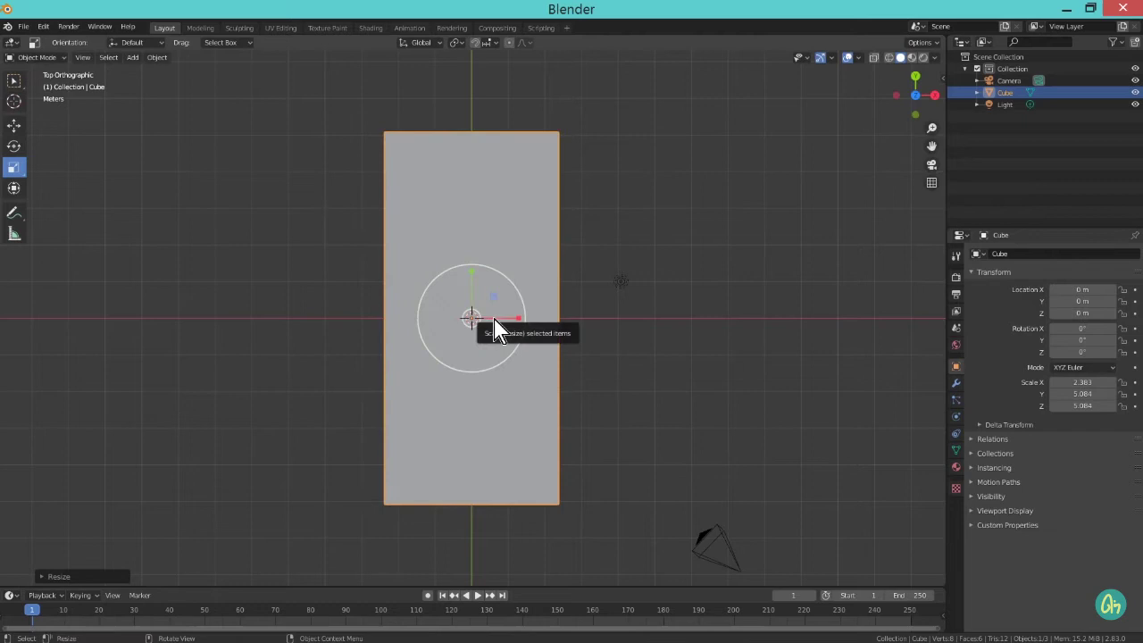
{"action": "left_click", "coordinate": [14, 125]}
{"action": "left_click_drag", "start_coordinate": [473, 275], "coordinate": [464, 277]}
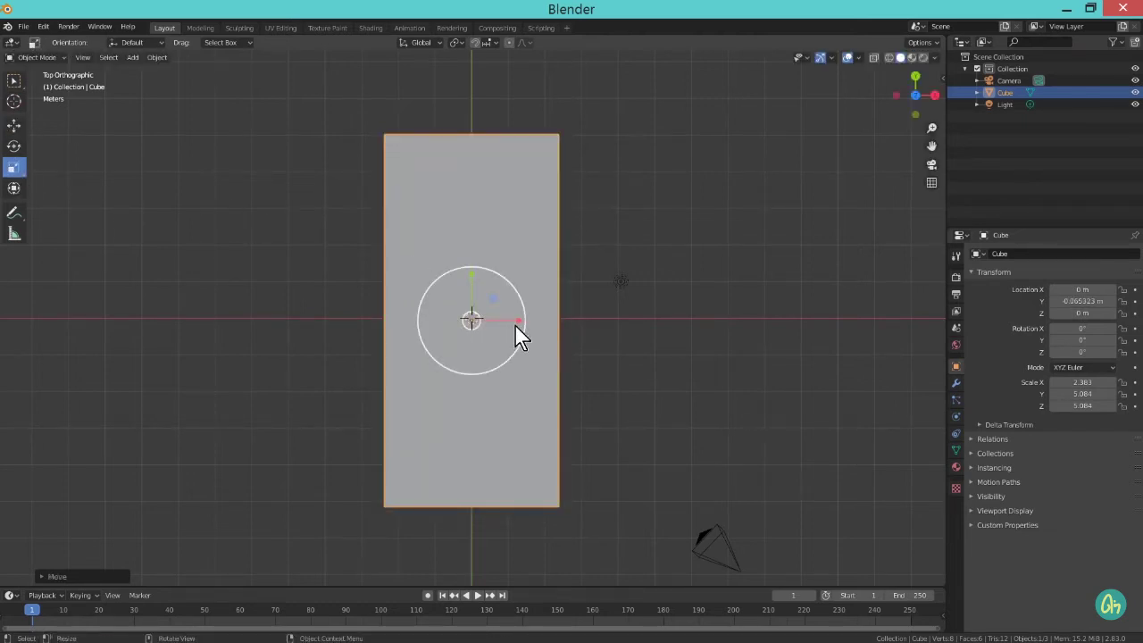
{"action": "left_click_drag", "start_coordinate": [516, 325], "coordinate": [543, 315]}
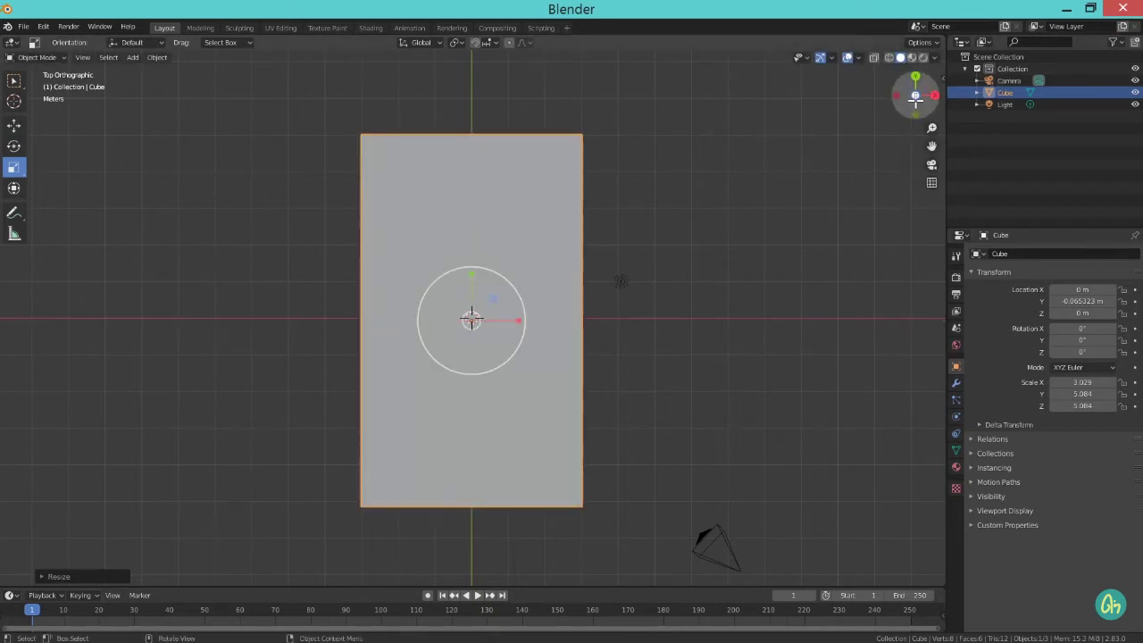
{"action": "left_click_drag", "start_coordinate": [916, 98], "coordinate": [902, 134]}
{"action": "mouse_move", "coordinate": [471, 291]}
{"action": "left_mouse_down"}
{"action": "mouse_move", "coordinate": [469, 318]}
{"action": "mouse_move", "coordinate": [597, 256]}
{"action": "left_mouse_up"}
Step: In Edit Mode from top view, add two loop cuts near the slab's left edge
{"action": "key", "text": "Tab"}
{"action": "key", "text": "KP_7"}
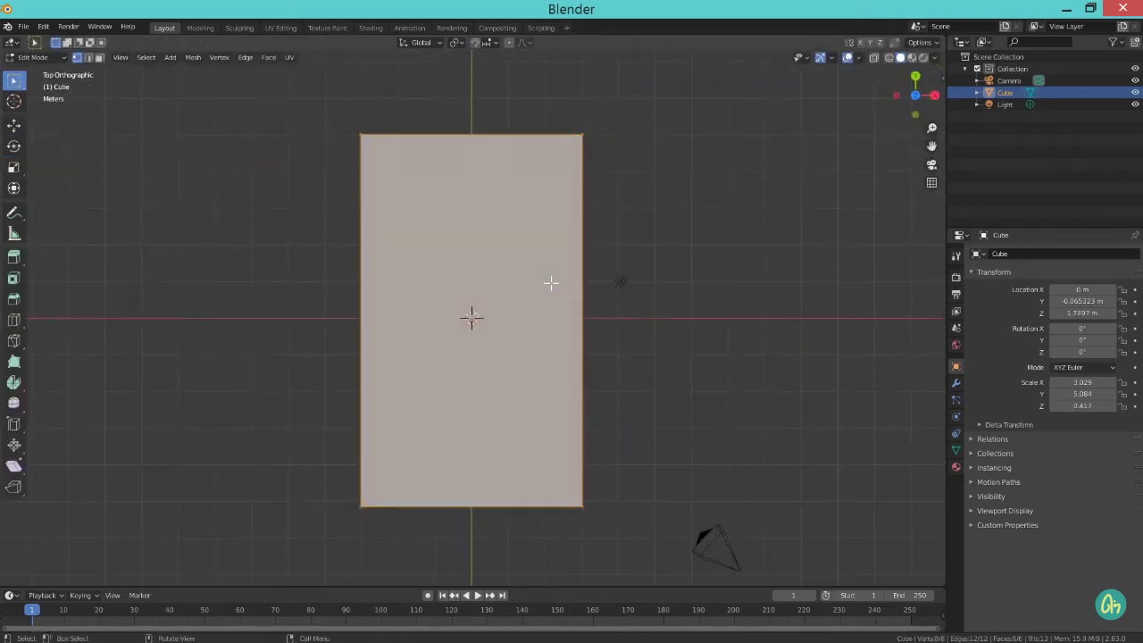
{"action": "scroll", "coordinate": [410, 170], "scroll_direction": "up", "scroll_amount": 3}
{"action": "scroll", "coordinate": [894, 156], "scroll_direction": "up", "scroll_amount": 5, "text": "shift"}
{"action": "scroll", "coordinate": [863, 151], "scroll_direction": "up", "scroll_amount": 2}
{"action": "key", "text": "ctrl+r"}
{"action": "left_click", "coordinate": [519, 197]}
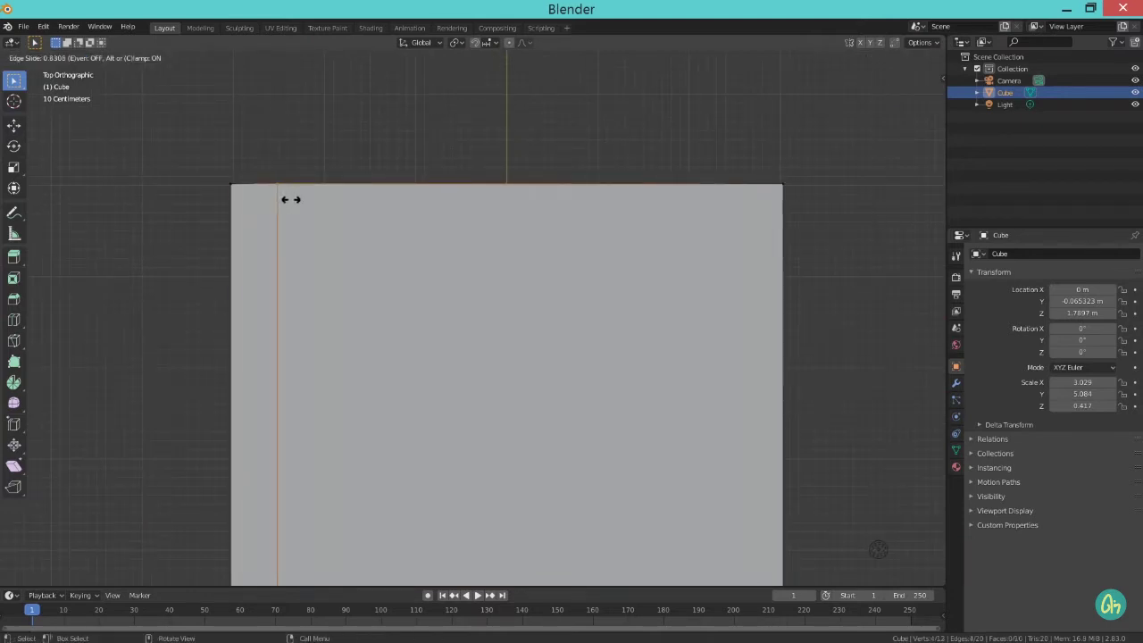
{"action": "left_click", "coordinate": [291, 199]}
{"action": "key", "text": "ctrl+r"}
{"action": "left_click", "coordinate": [510, 202]}
{"action": "left_click", "coordinate": [332, 217]}
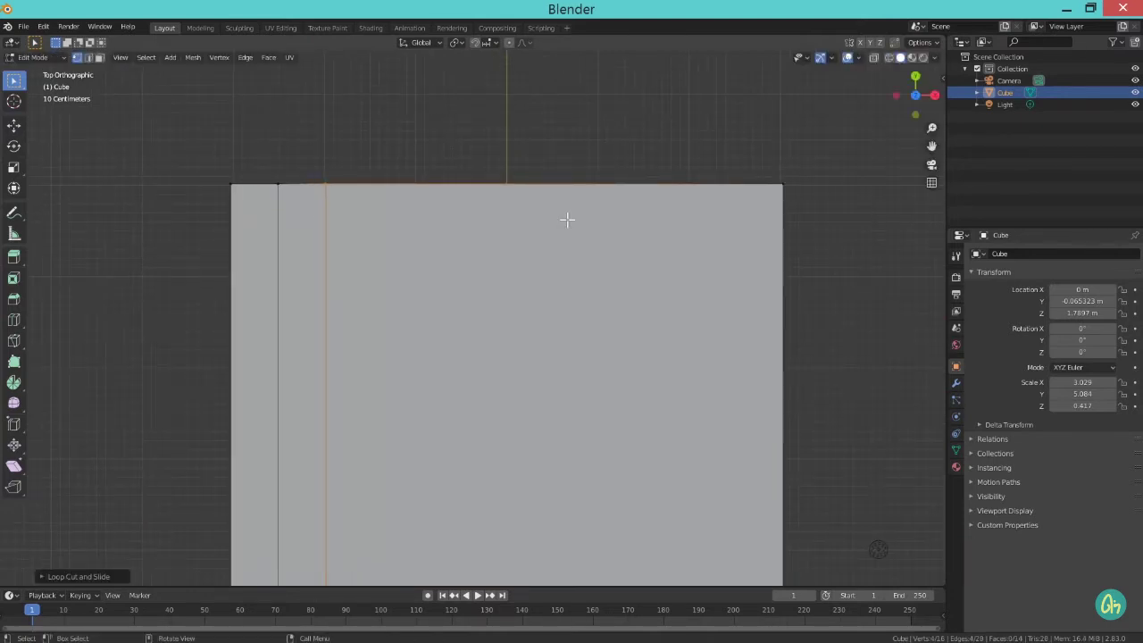
Step: Add vertical loop cuts close to the slab's right edge
{"action": "left_click", "coordinate": [568, 187]}
{"action": "left_click", "coordinate": [701, 210]}
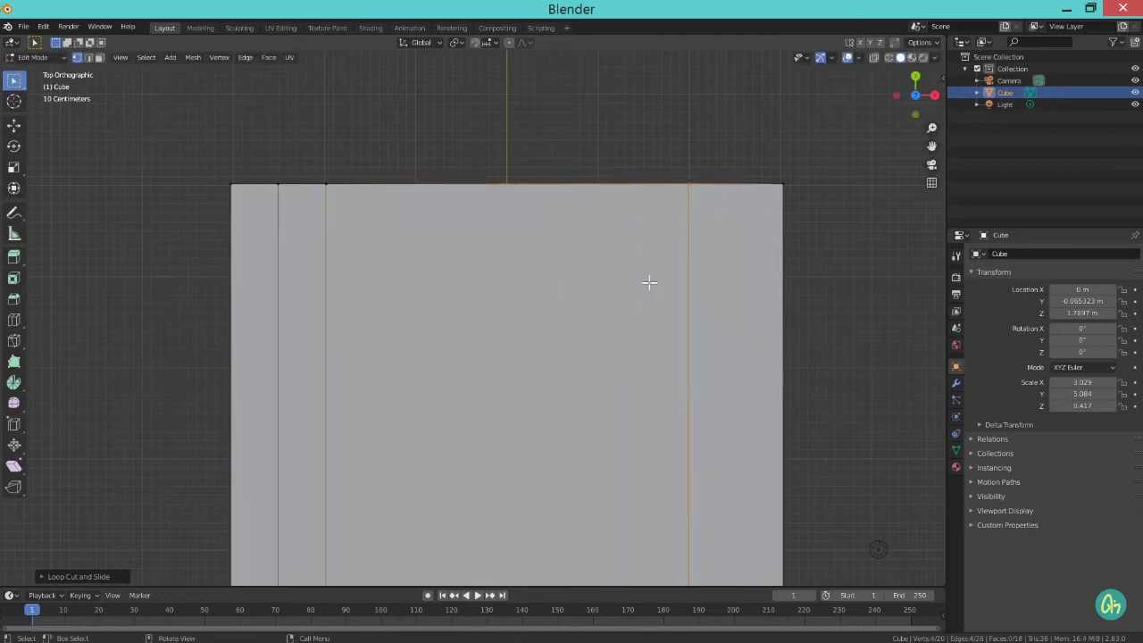
{"action": "left_click", "coordinate": [532, 191]}
{"action": "right_click", "coordinate": [674, 215]}
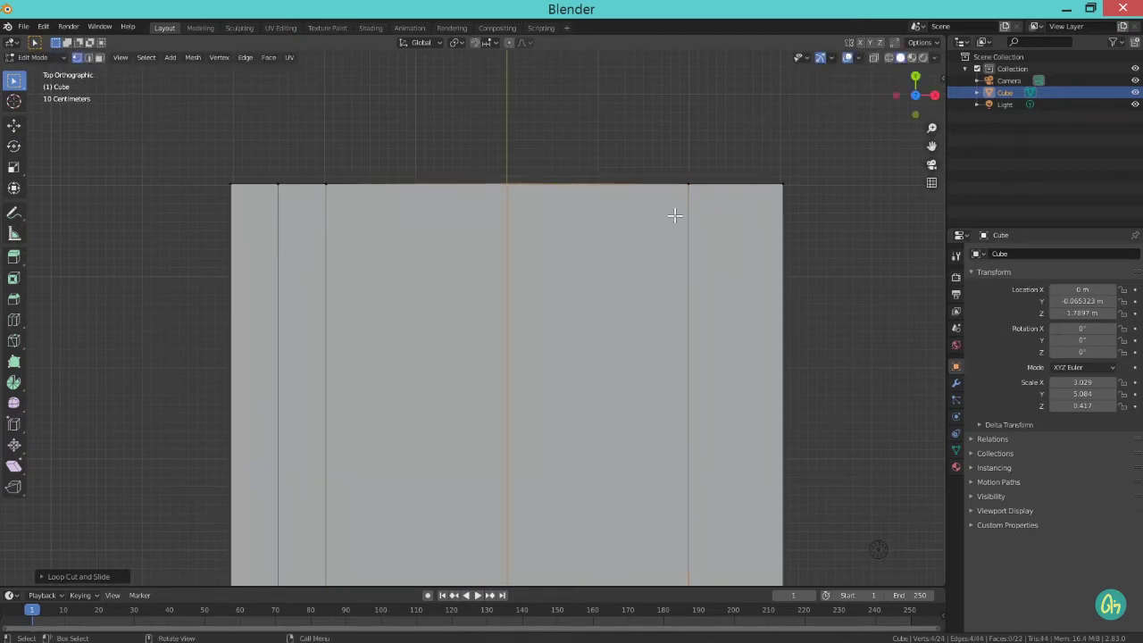
{"action": "left_click", "coordinate": [738, 187]}
{"action": "right_click", "coordinate": [804, 214]}
{"action": "scroll", "coordinate": [643, 357], "scroll_direction": "down", "scroll_amount": 1}
Step: Add a horizontal loop cut near the slab's top end
{"action": "key", "text": "ctrl+r"}
{"action": "left_click", "coordinate": [450, 478]}
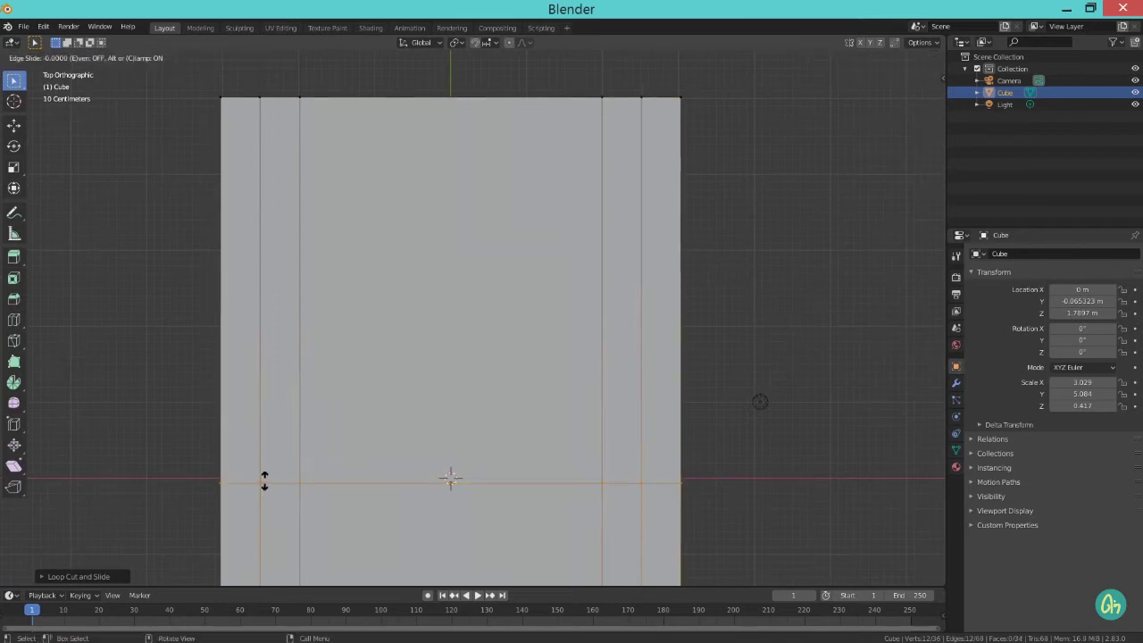
{"action": "left_click", "coordinate": [369, 172]}
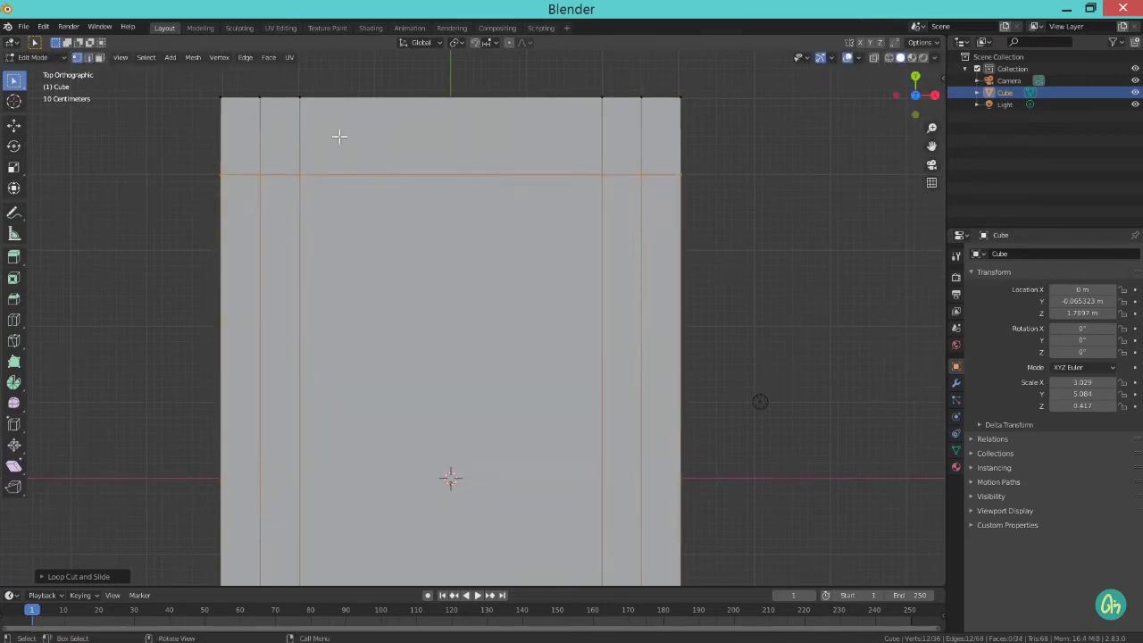
{"action": "scroll", "coordinate": [640, 273], "scroll_direction": "down", "scroll_amount": 1}
{"action": "scroll", "coordinate": [640, 274], "scroll_direction": "down", "scroll_amount": 1}
{"action": "left_click_drag", "start_coordinate": [932, 145], "coordinate": [920, 53]}
{"action": "scroll", "coordinate": [296, 528], "scroll_direction": "up", "scroll_amount": 1}
{"action": "scroll", "coordinate": [296, 528], "scroll_direction": "down", "scroll_amount": 1}
Step: Add loop cuts near the bottom end and orbit to view the slab's underside
{"action": "key", "text": "ctrl+r"}
{"action": "left_click", "coordinate": [318, 225]}
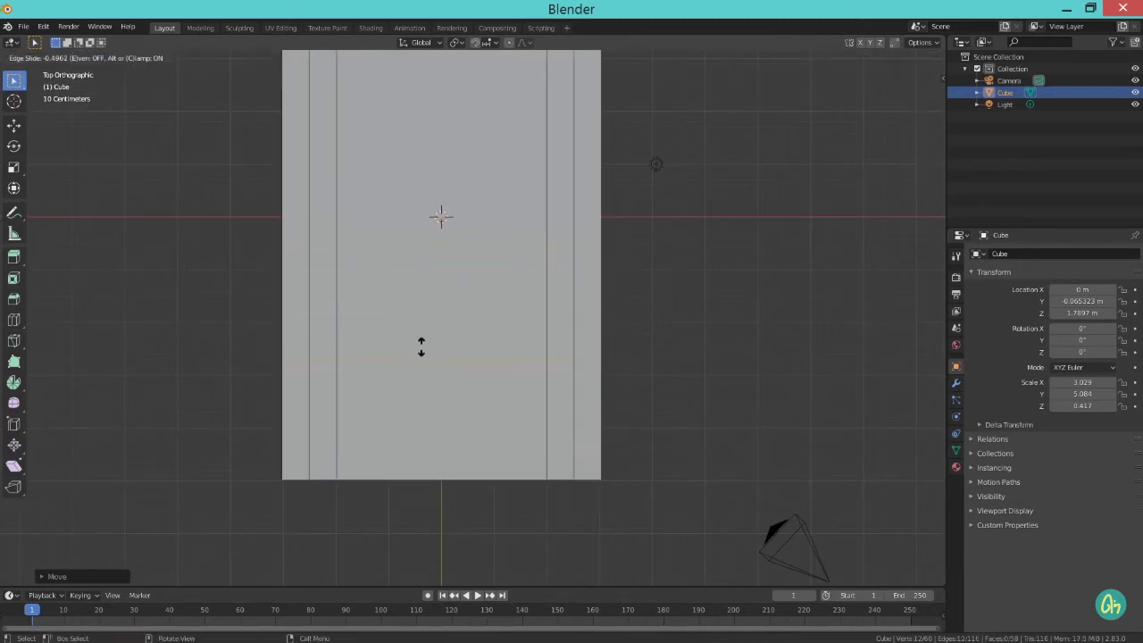
{"action": "left_click", "coordinate": [430, 412]}
{"action": "key", "text": "ctrl+r"}
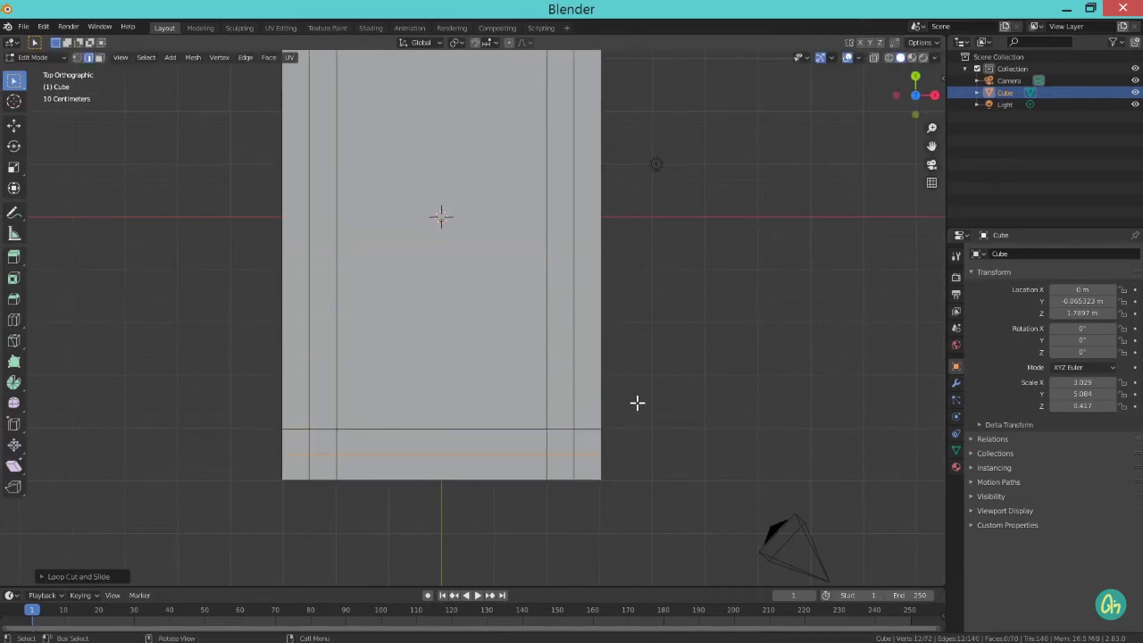
{"action": "scroll", "coordinate": [636, 403], "scroll_direction": "down", "scroll_amount": 2}
{"action": "left_click_drag", "start_coordinate": [913, 94], "coordinate": [140, 102]}
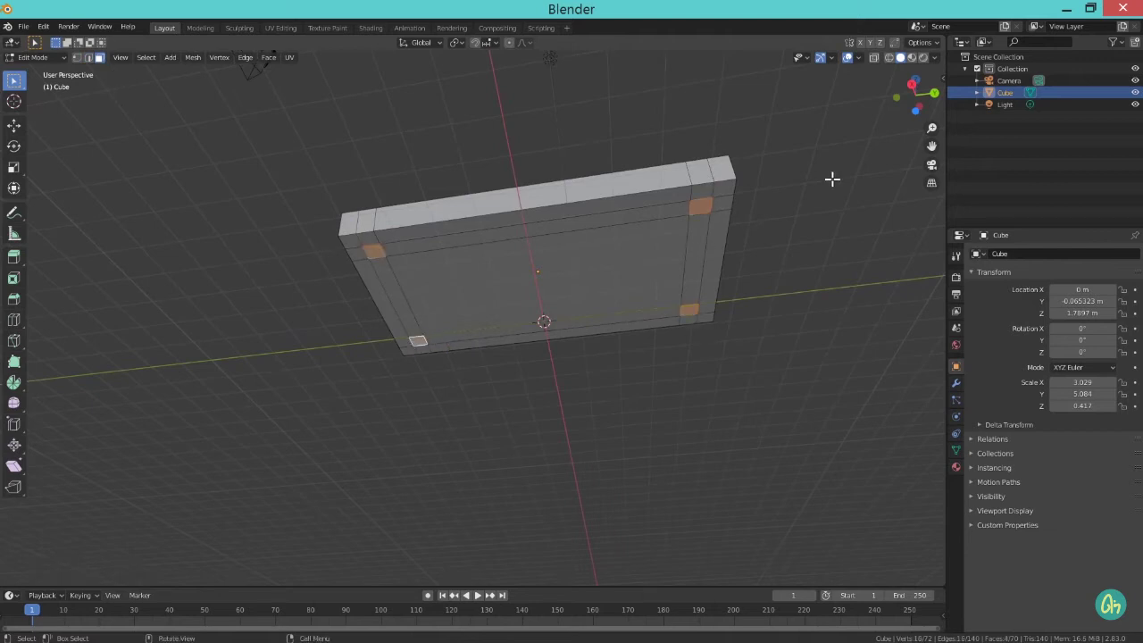
Step: Extrude the four corner squares downward into table legs and lengthen them
{"action": "left_click", "coordinate": [912, 84]}
{"action": "left_click", "coordinate": [13, 257]}
{"action": "left_click_drag", "start_coordinate": [542, 314], "coordinate": [545, 336]}
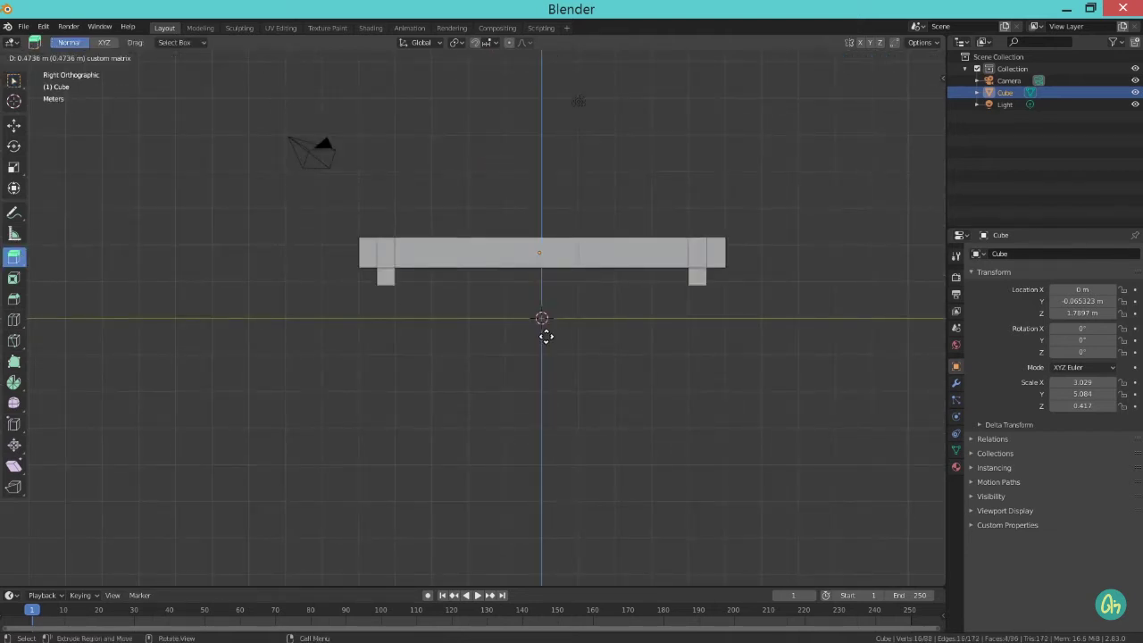
{"action": "left_click", "coordinate": [551, 364]}
{"action": "key", "text": "ctrl+KP_1"}
{"action": "left_click", "coordinate": [14, 125]}
{"action": "scroll", "coordinate": [340, 278], "scroll_direction": "up", "scroll_amount": 2}
{"action": "scroll", "coordinate": [339, 278], "scroll_direction": "up", "scroll_amount": 3}
{"action": "left_click_drag", "start_coordinate": [467, 268], "coordinate": [473, 344]}
Step: In Object Mode, raise the table so its legs reach the ground
{"action": "key", "text": "Tab"}
{"action": "left_click_drag", "start_coordinate": [469, 84], "coordinate": [469, 539]}
{"action": "left_click", "coordinate": [471, 549]}
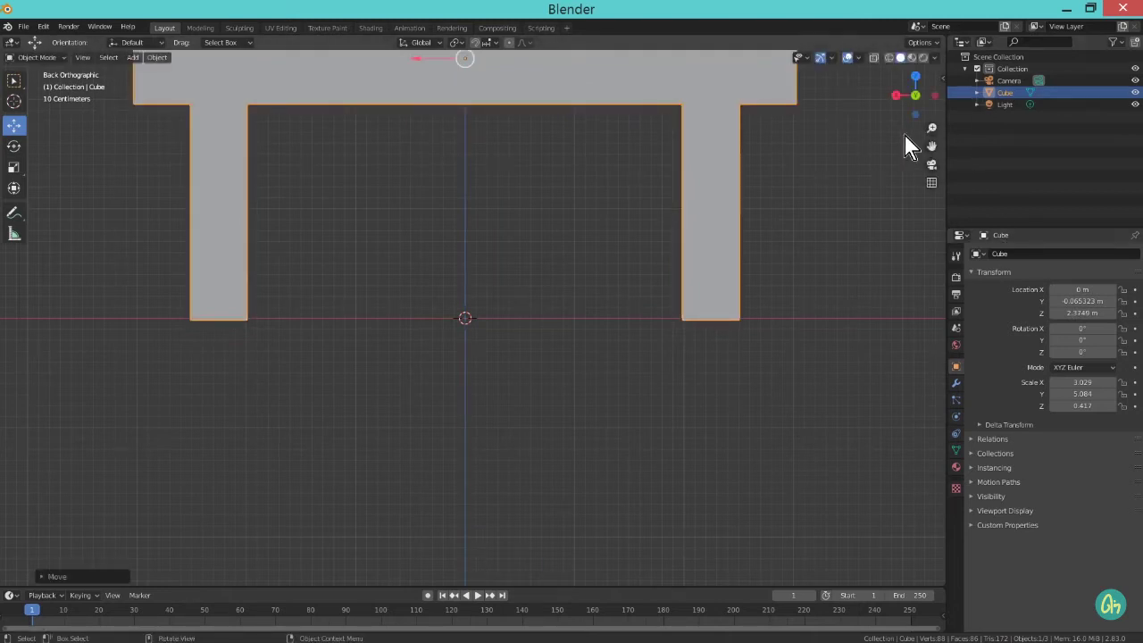
Step: Deselect the table and add a new cube, Cube.001, to the scene
{"action": "left_click_drag", "start_coordinate": [909, 103], "coordinate": [830, 136]}
{"action": "left_click", "coordinate": [830, 135]}
{"action": "scroll", "coordinate": [725, 304], "scroll_direction": "down", "scroll_amount": 1}
{"action": "key", "text": "shift+a"}
{"action": "left_click", "coordinate": [786, 390]}
Step: Move the new cube out beside the table and enlarge it to about 1.237
{"action": "left_click_drag", "start_coordinate": [432, 310], "coordinate": [637, 383]}
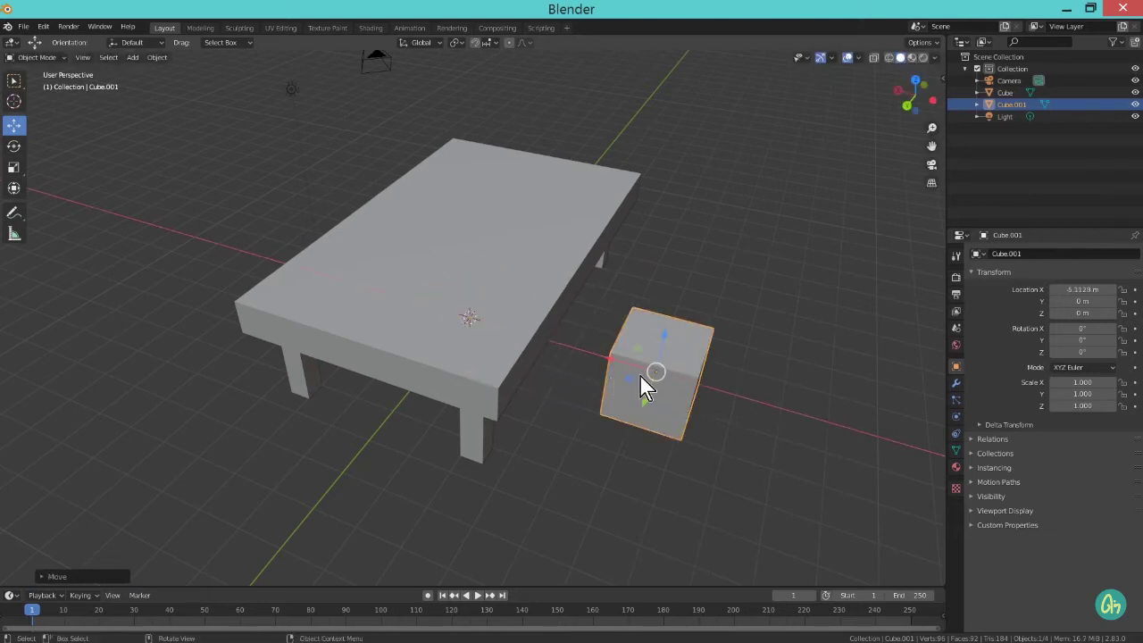
{"action": "left_click", "coordinate": [906, 89]}
{"action": "left_click_drag", "start_coordinate": [287, 268], "coordinate": [287, 152]}
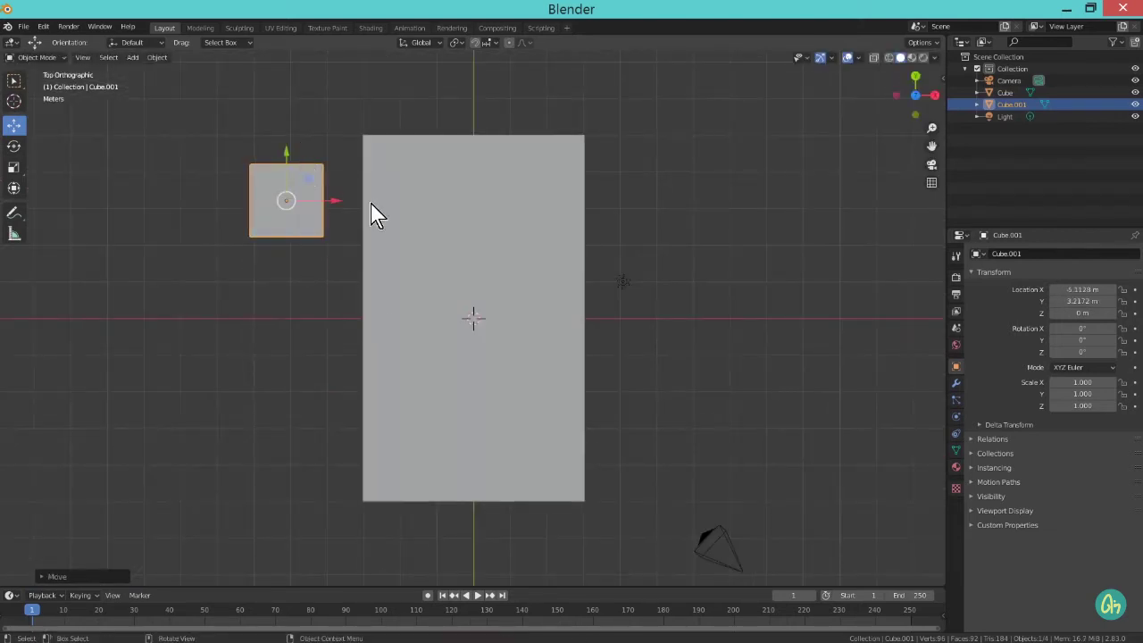
{"action": "key", "text": "s"}
{"action": "left_click", "coordinate": [353, 201]}
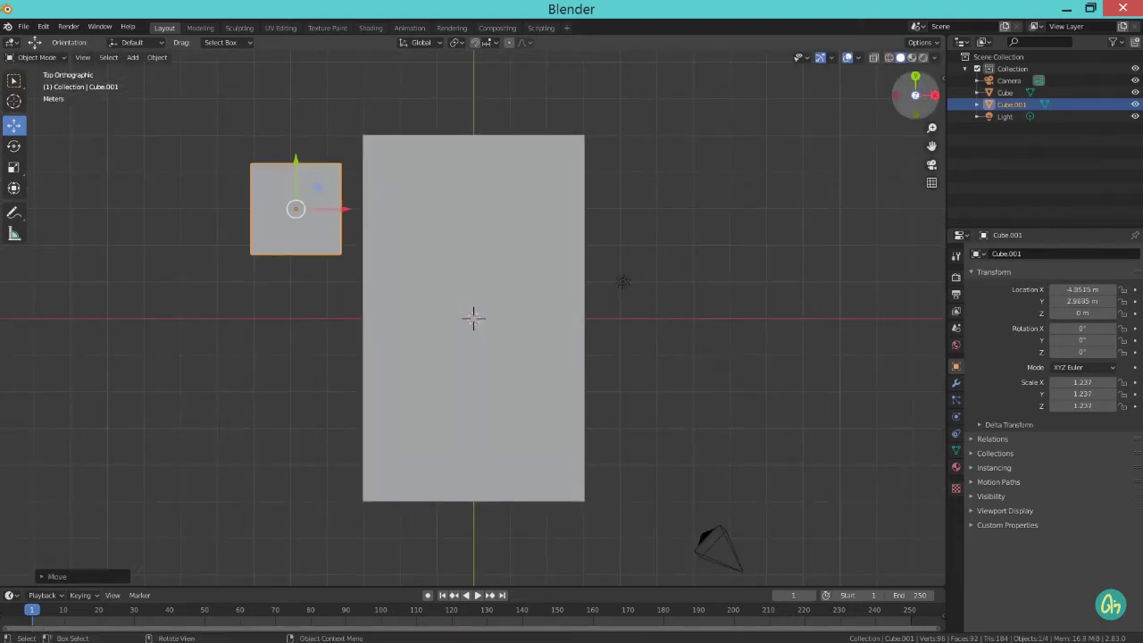
{"action": "left_click_drag", "start_coordinate": [915, 95], "coordinate": [902, 71]}
{"action": "scroll", "coordinate": [56, 212], "scroll_direction": "up", "scroll_amount": 1}
Step: Flatten the cube along Z to about 0.170 thickness
{"action": "left_click", "coordinate": [14, 167]}
{"action": "left_click_drag", "start_coordinate": [205, 306], "coordinate": [209, 320]}
{"action": "left_click_drag", "start_coordinate": [915, 94], "coordinate": [907, 89]}
{"action": "mouse_move", "coordinate": [741, 276]}
{"action": "left_mouse_down"}
{"action": "mouse_move", "coordinate": [709, 288]}
{"action": "mouse_move", "coordinate": [693, 281]}
{"action": "mouse_move", "coordinate": [707, 288]}
{"action": "left_mouse_up"}
{"action": "left_click", "coordinate": [917, 80]}
{"action": "scroll", "coordinate": [332, 254], "scroll_direction": "up", "scroll_amount": 2}
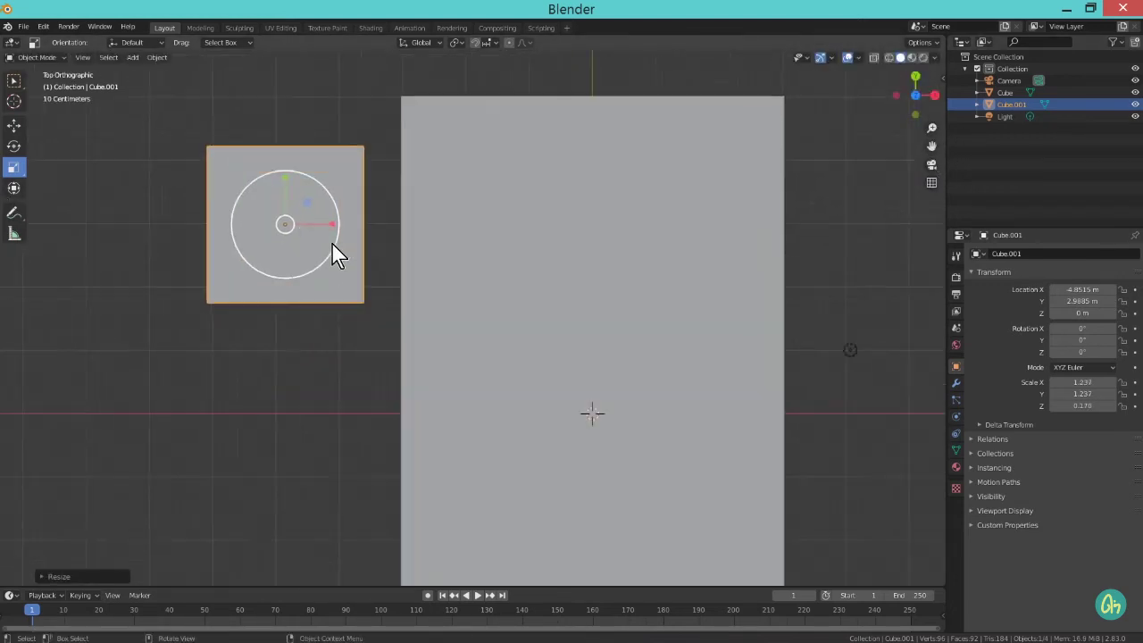
{"action": "middle_click_drag", "start_coordinate": [720, 100], "coordinate": [829, 175], "text": "shift"}
{"action": "scroll", "coordinate": [829, 175], "scroll_direction": "up", "scroll_amount": 2}
Step: Shift the slab up and left beside the table's upper-left side, then enter Edit Mode
{"action": "left_click", "coordinate": [15, 125]}
{"action": "left_click_drag", "start_coordinate": [360, 255], "coordinate": [355, 215]}
{"action": "left_click_drag", "start_coordinate": [411, 278], "coordinate": [375, 265]}
{"action": "key", "text": "Tab"}
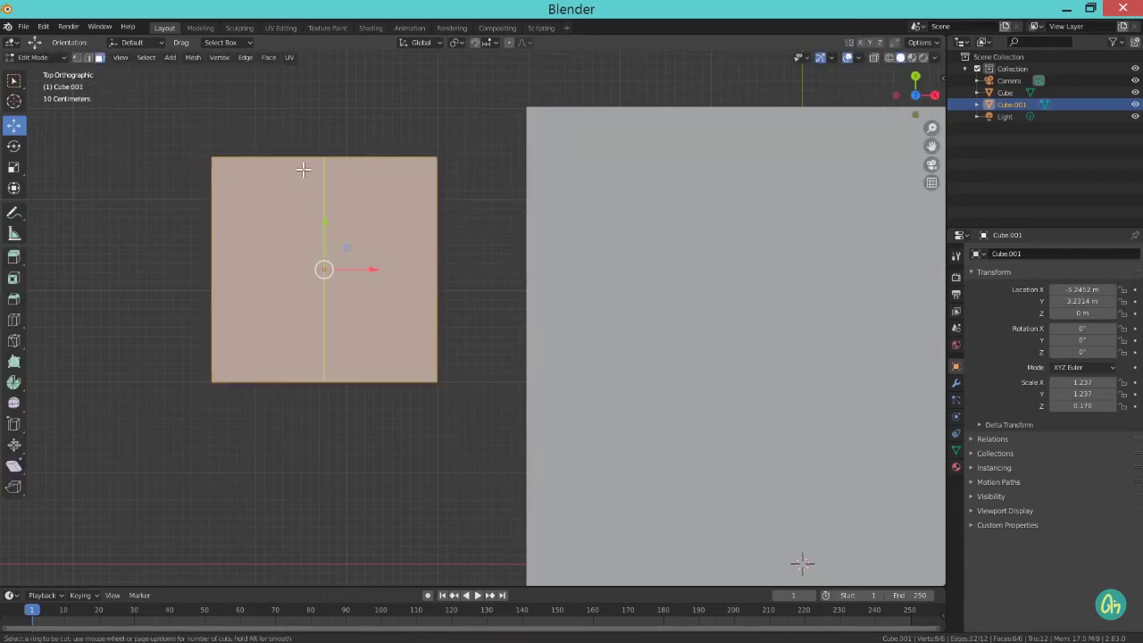
Step: Slide vertical edge loops close to the slab's left and right edges
{"action": "left_click_drag", "start_coordinate": [303, 170], "coordinate": [246, 173]}
{"action": "left_click", "coordinate": [239, 174]}
{"action": "scroll", "coordinate": [671, 153], "scroll_direction": "up", "scroll_amount": 1}
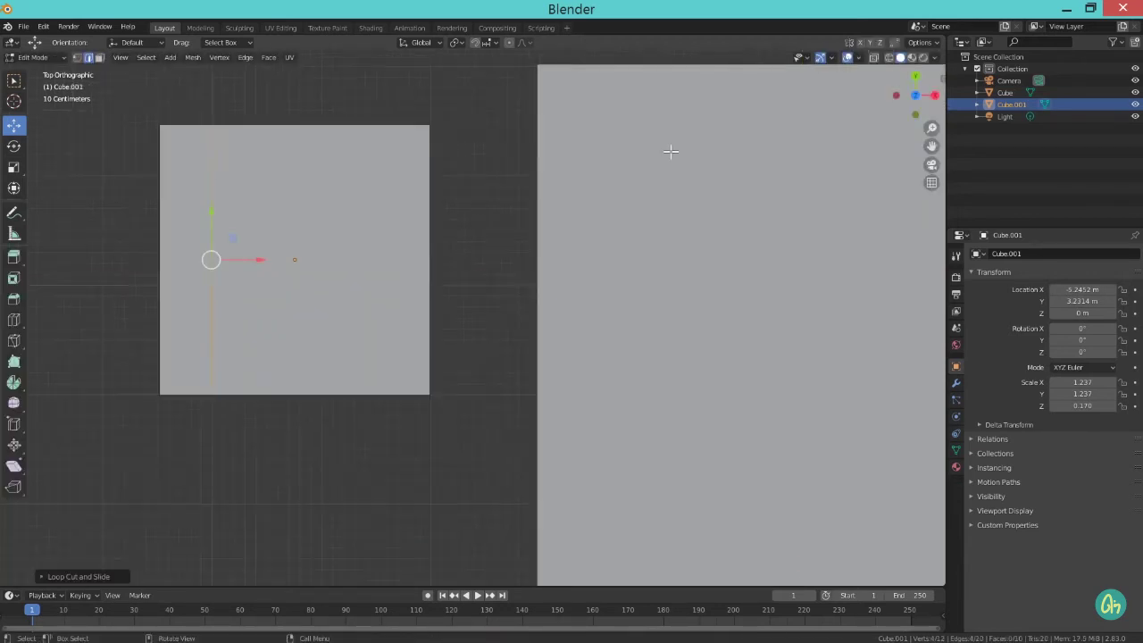
{"action": "middle_click_drag", "start_coordinate": [670, 153], "coordinate": [755, 186], "text": "shift"}
{"action": "scroll", "coordinate": [447, 192], "scroll_direction": "up", "scroll_amount": 1}
{"action": "scroll", "coordinate": [448, 192], "scroll_direction": "up", "scroll_amount": 1}
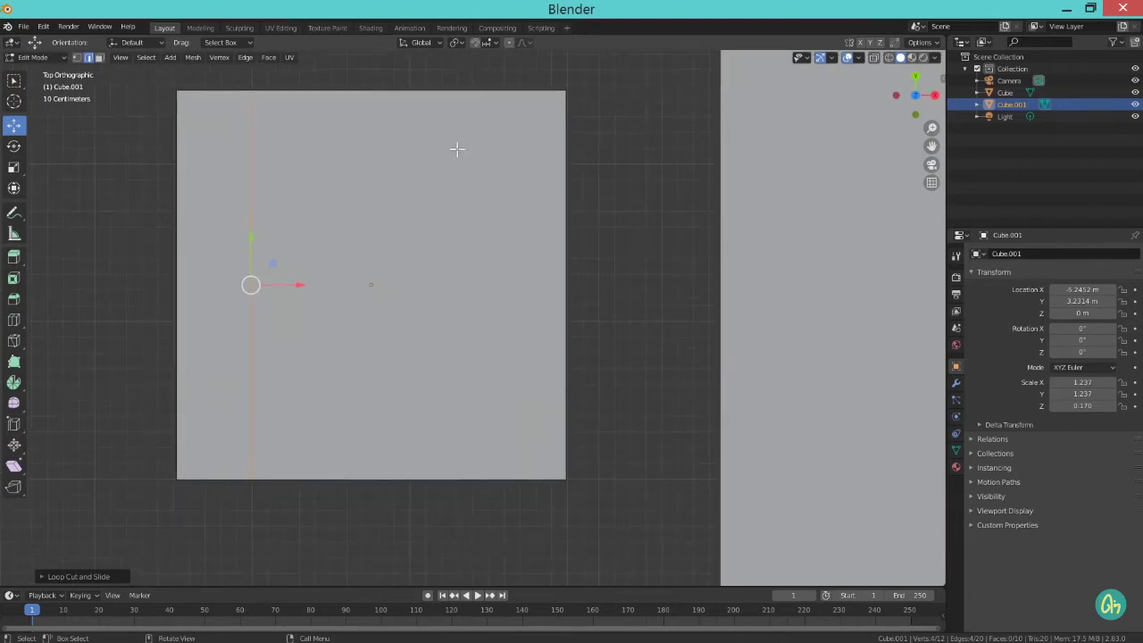
{"action": "key", "text": "g"}
{"action": "key", "text": "g"}
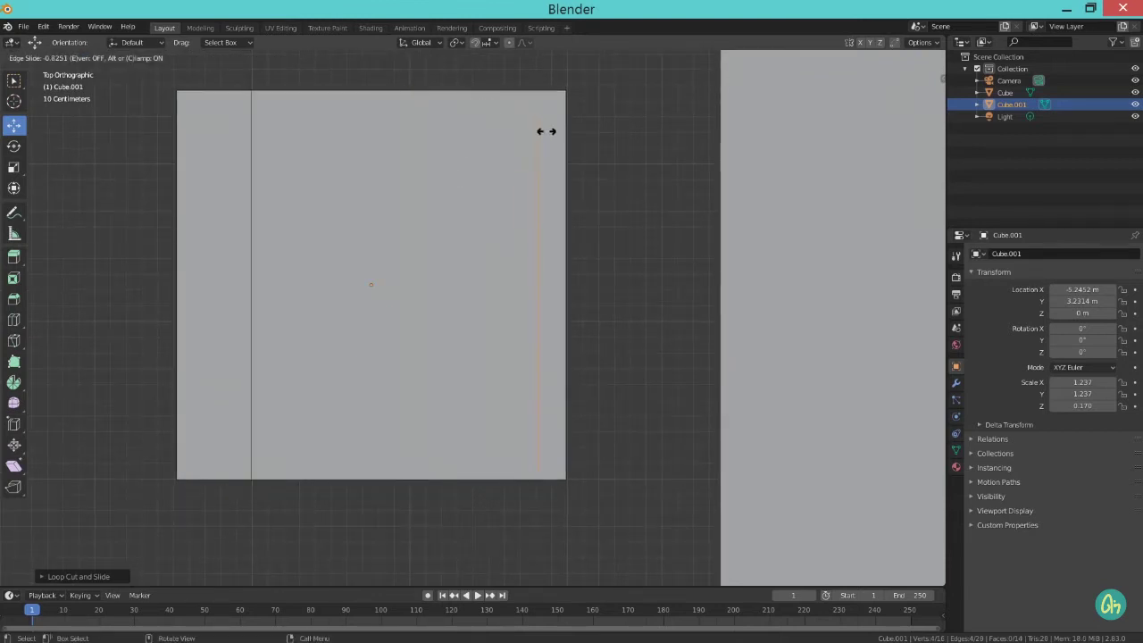
{"action": "left_click", "coordinate": [544, 128]}
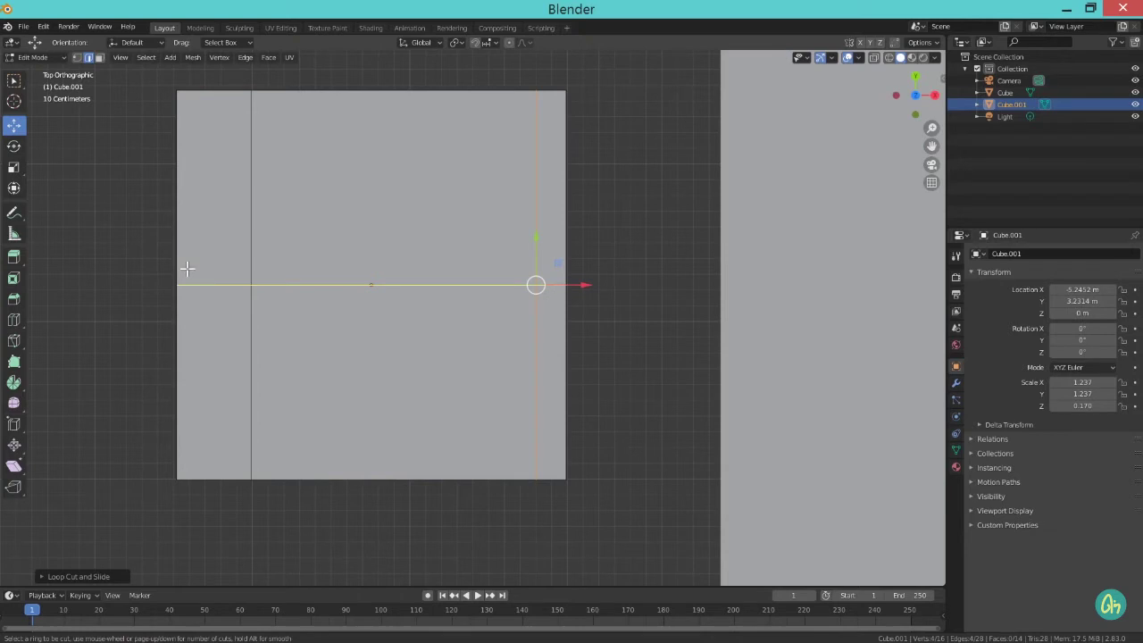
Step: Add horizontal edge loops near the slab's top and bottom edges
{"action": "left_click", "coordinate": [187, 268]}
{"action": "left_click", "coordinate": [219, 108]}
{"action": "key", "text": "g"}
{"action": "key", "text": "g"}
{"action": "key", "text": "Escape"}
{"action": "key", "text": "g"}
{"action": "key", "text": "g"}
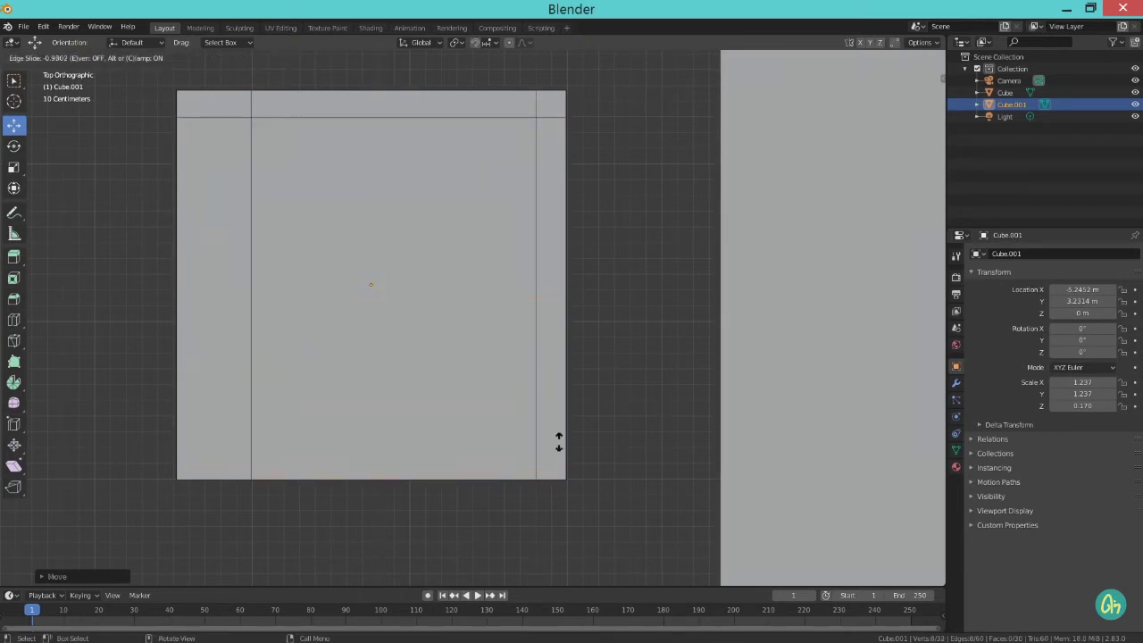
{"action": "left_click", "coordinate": [591, 410]}
Step: Add a second vertical loop near the left edge and a second loop near the top edge
{"action": "key", "text": "ctrl+r"}
{"action": "left_click", "coordinate": [203, 92]}
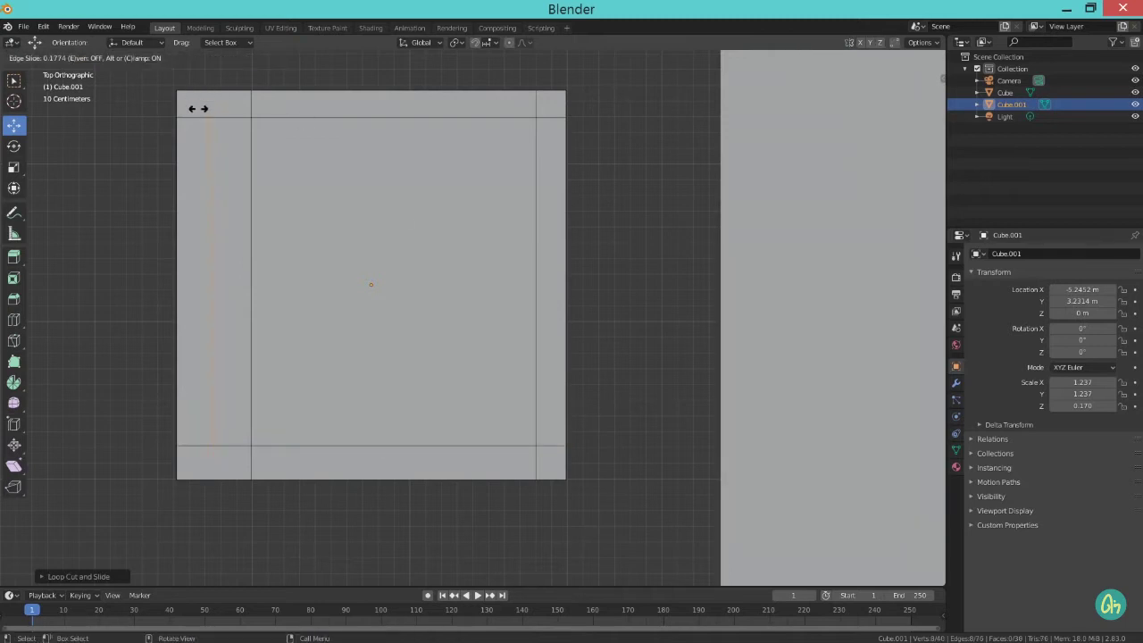
{"action": "left_click", "coordinate": [196, 111]}
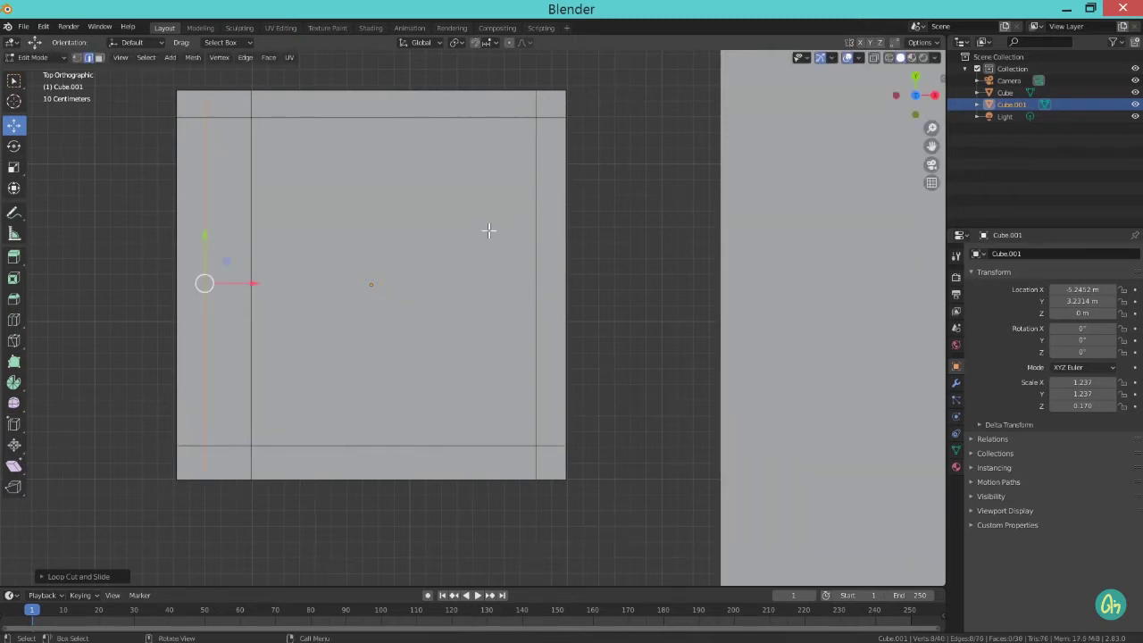
{"action": "left_click", "coordinate": [203, 301]}
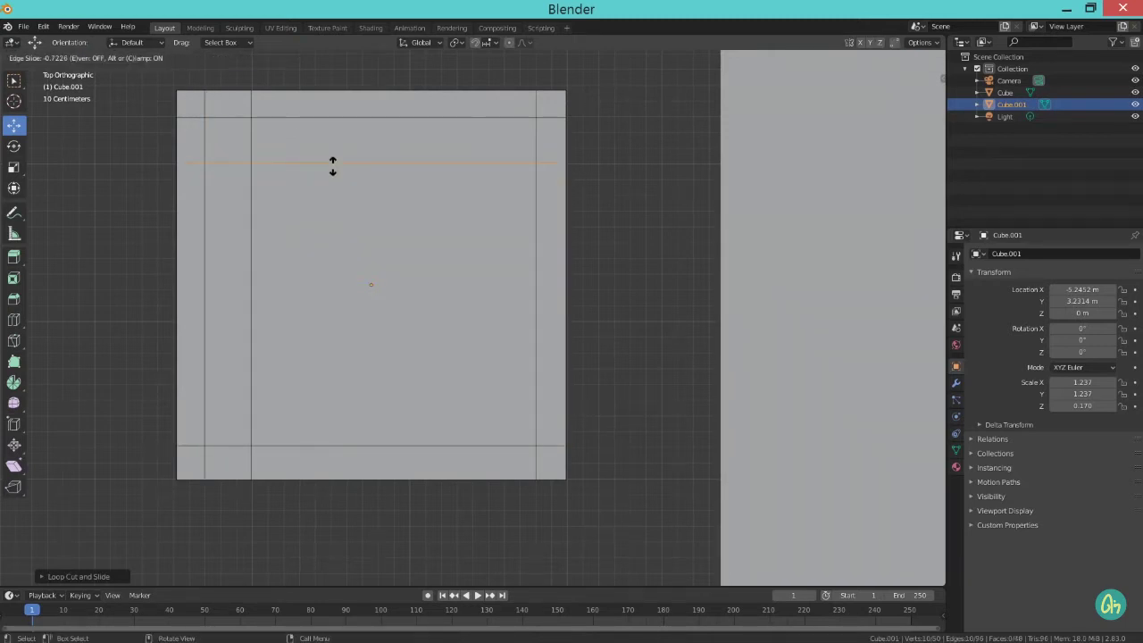
{"action": "left_click", "coordinate": [332, 167]}
Step: Add a second loop near the bottom edge and a second vertical loop on the right
{"action": "key", "text": "ctrl+r"}
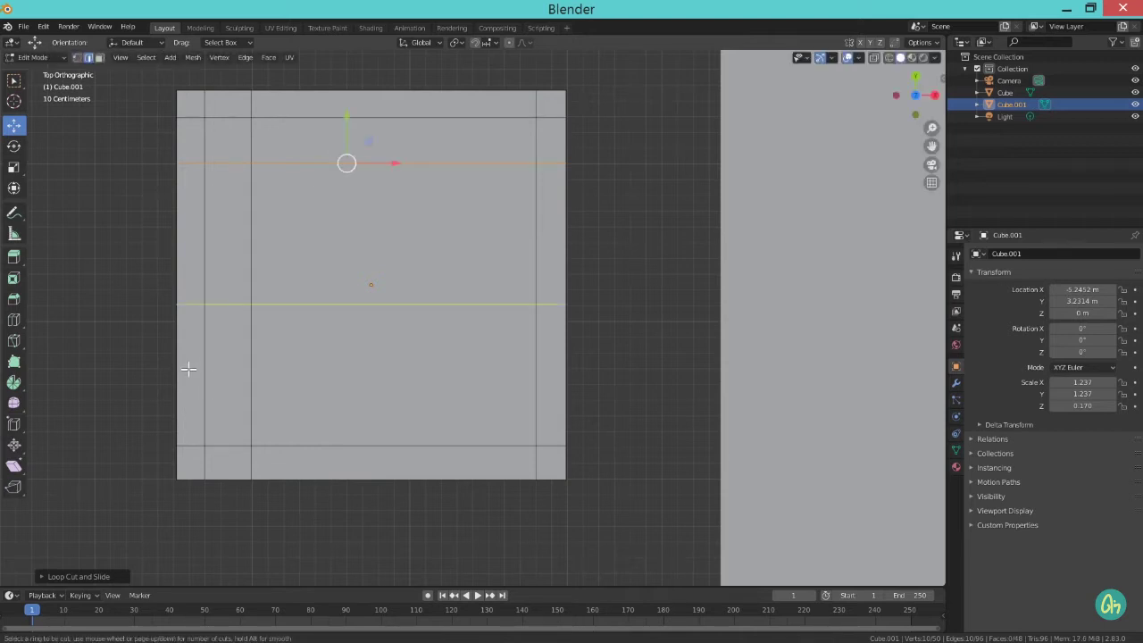
{"action": "left_click", "coordinate": [202, 303]}
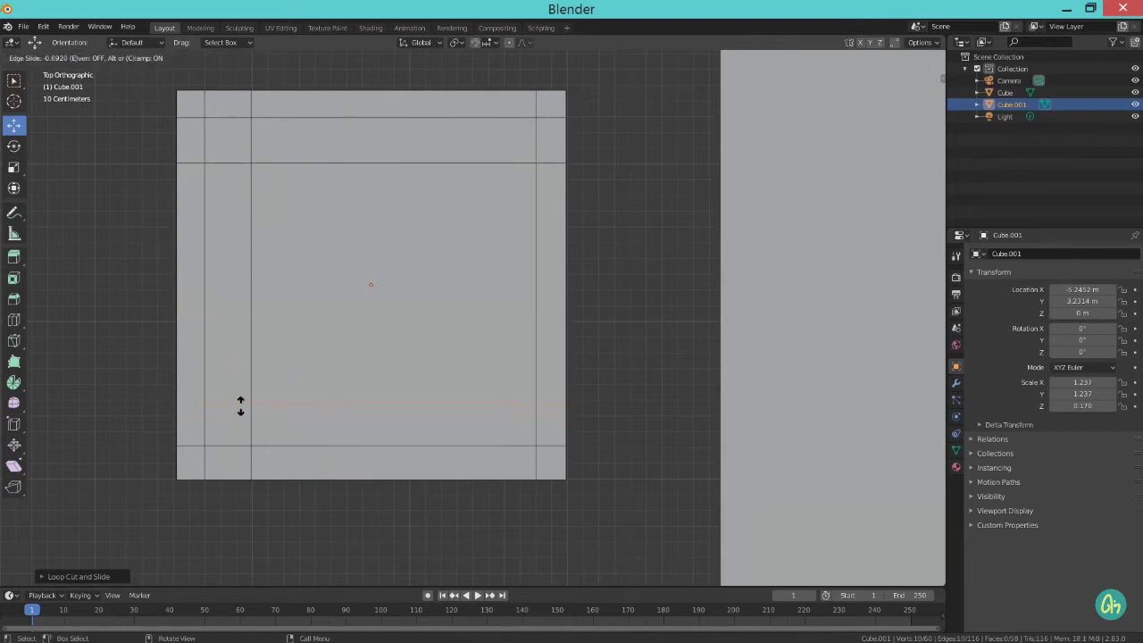
{"action": "left_click", "coordinate": [240, 404]}
{"action": "key", "text": "ctrl+r"}
{"action": "left_click", "coordinate": [513, 108]}
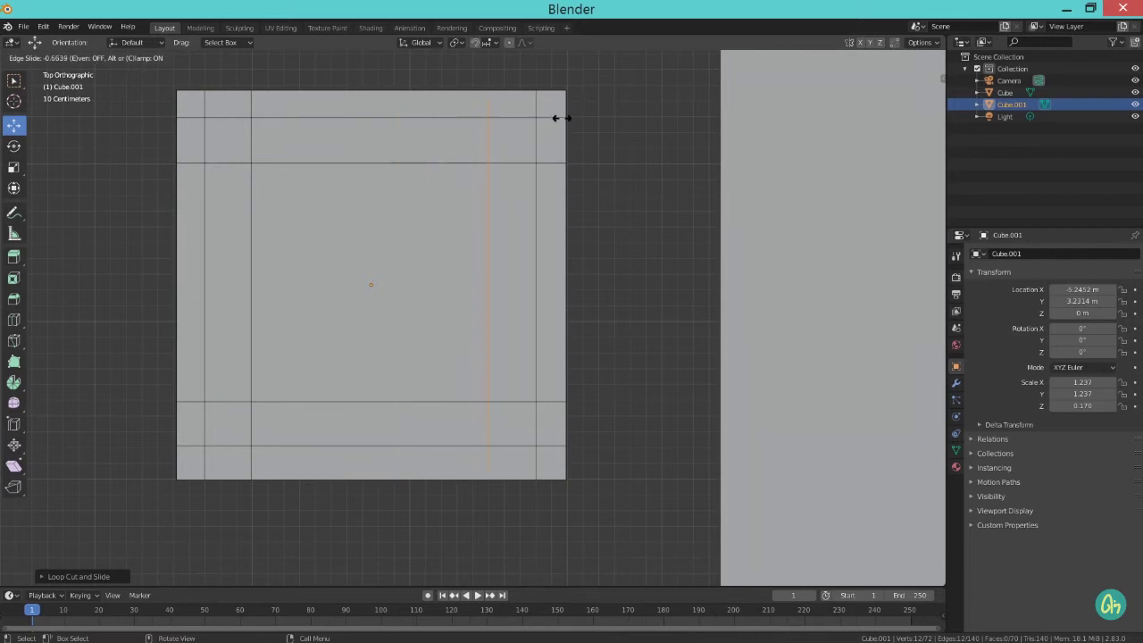
{"action": "left_click", "coordinate": [561, 117]}
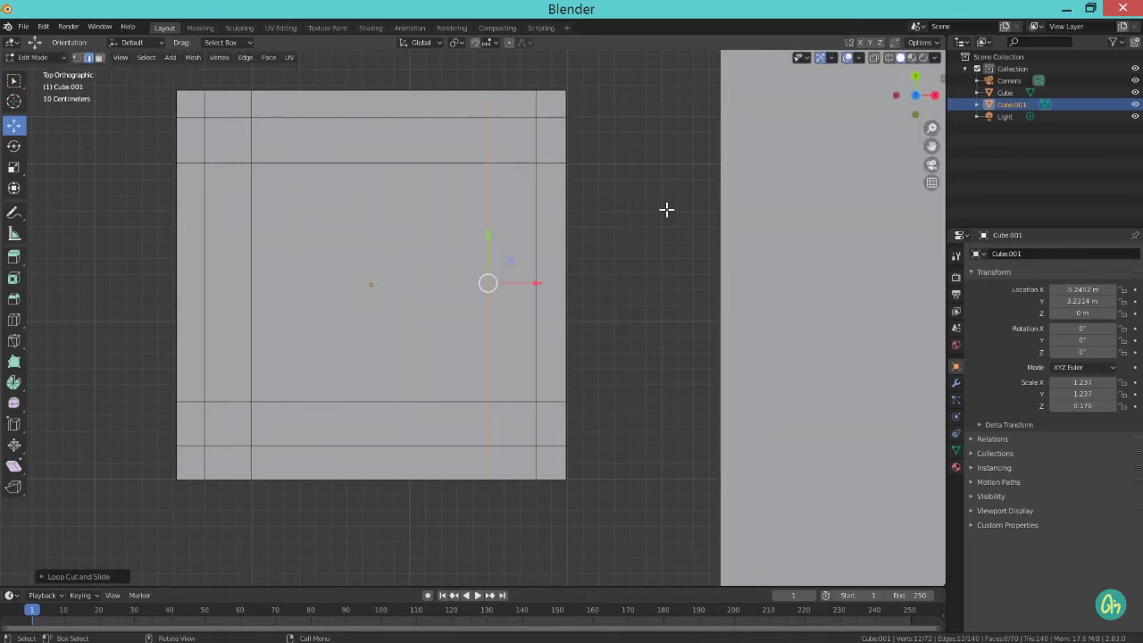
{"action": "mouse_move", "coordinate": [690, 259]}
{"action": "middle_mouse_down", "text": "shift"}
{"action": "mouse_move", "coordinate": [733, 288]}
{"action": "mouse_move", "coordinate": [20, 116]}
{"action": "mouse_move", "coordinate": [98, 80]}
{"action": "middle_mouse_up", "text": "shift"}
Step: From below, select the corner faces of the slab in face select mode
{"action": "left_click", "coordinate": [100, 57]}
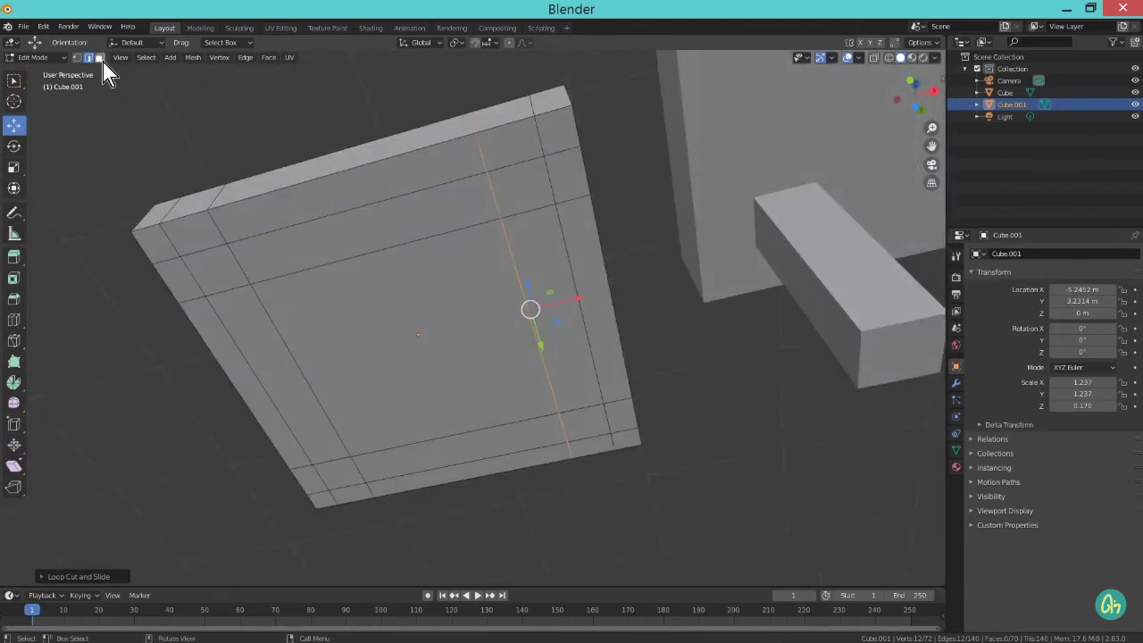
{"action": "left_click", "coordinate": [217, 268]}
{"action": "left_click", "coordinate": [525, 185], "text": "shift"}
{"action": "left_click", "coordinate": [580, 417], "text": "shift"}
{"action": "left_click", "coordinate": [339, 473], "text": "shift"}
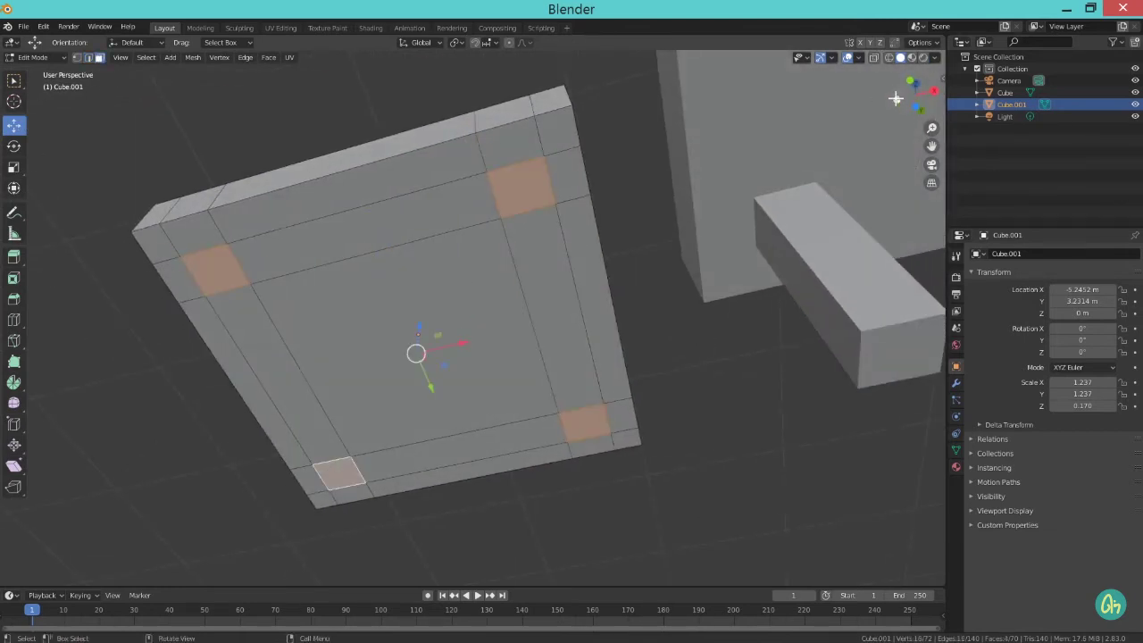
{"action": "left_click", "coordinate": [896, 99]}
Step: Move the whole slab beside the table leg at seat height
{"action": "key", "text": "Tab"}
{"action": "key", "text": "g"}
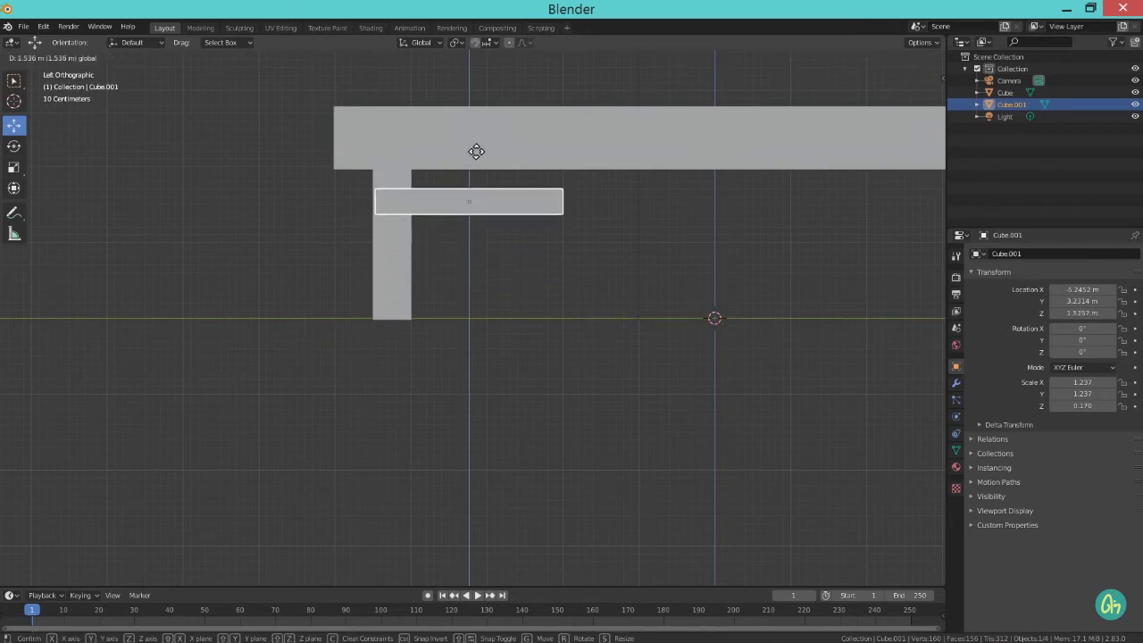
{"action": "left_click", "coordinate": [476, 151]}
{"action": "left_click_drag", "start_coordinate": [423, 206], "coordinate": [494, 206]}
{"action": "left_click_drag", "start_coordinate": [536, 165], "coordinate": [547, 178]}
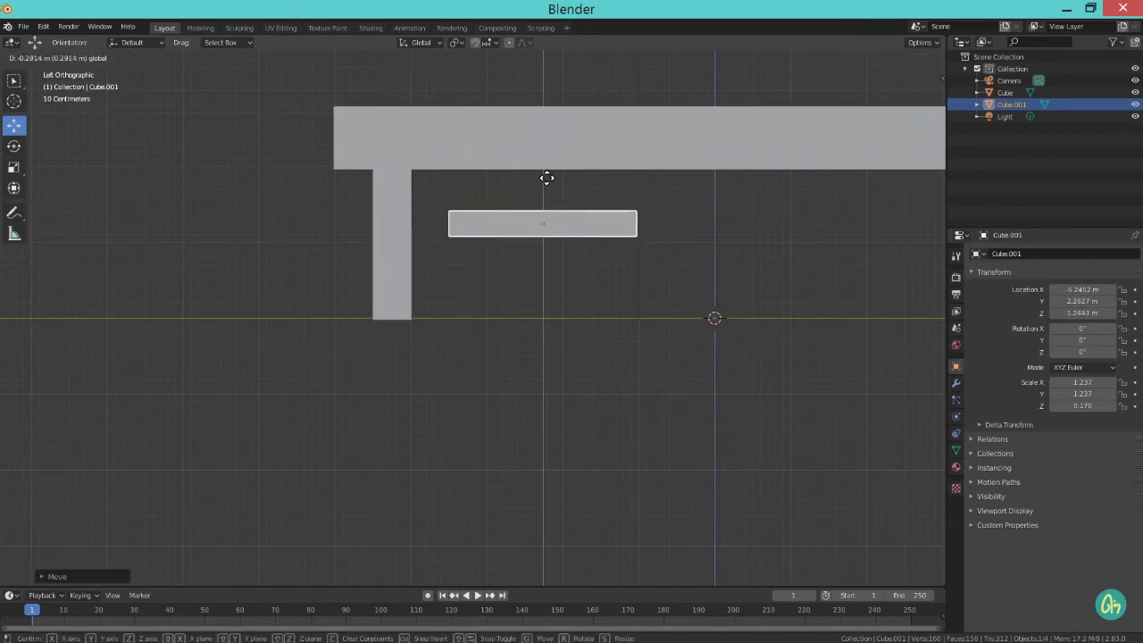
{"action": "left_click", "coordinate": [548, 179]}
{"action": "key", "text": "Tab"}
Step: Scale three corner faces on the underside by 0.5 each
{"action": "key", "text": "ctrl+KP_7"}
{"action": "key", "text": "s"}
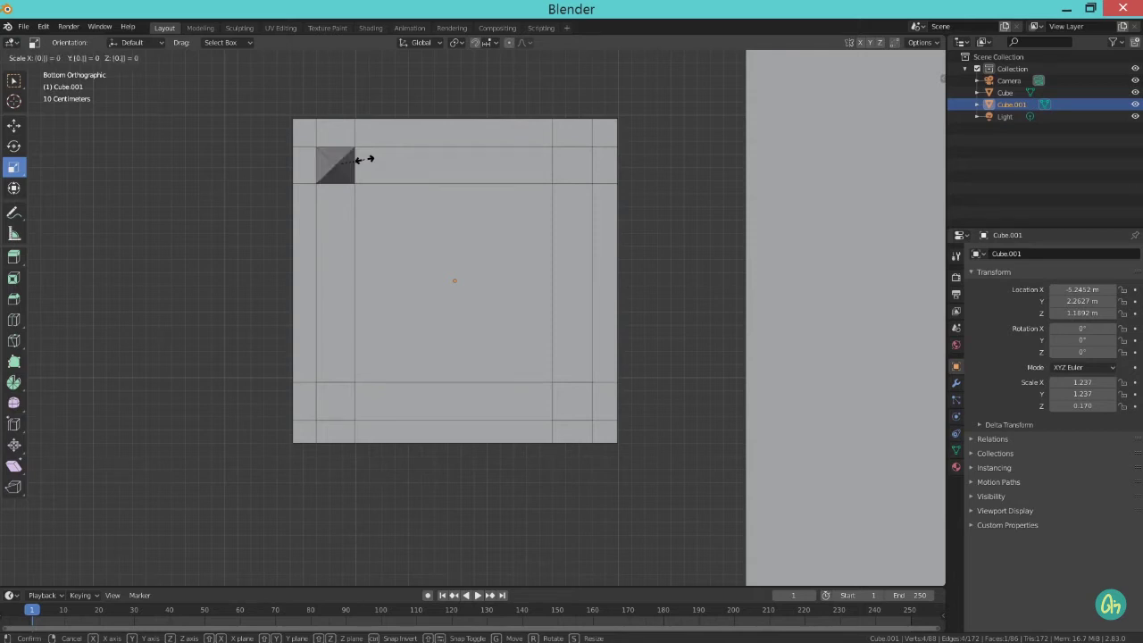
{"action": "key", "text": "Escape"}
{"action": "type", "text": "s0.5"}
{"action": "key", "text": "Return"}
{"action": "left_click", "coordinate": [338, 399]}
{"action": "type", "text": "s0.5"}
{"action": "key", "text": "Return"}
{"action": "left_click", "coordinate": [579, 404]}
{"action": "type", "text": "s0.5"}
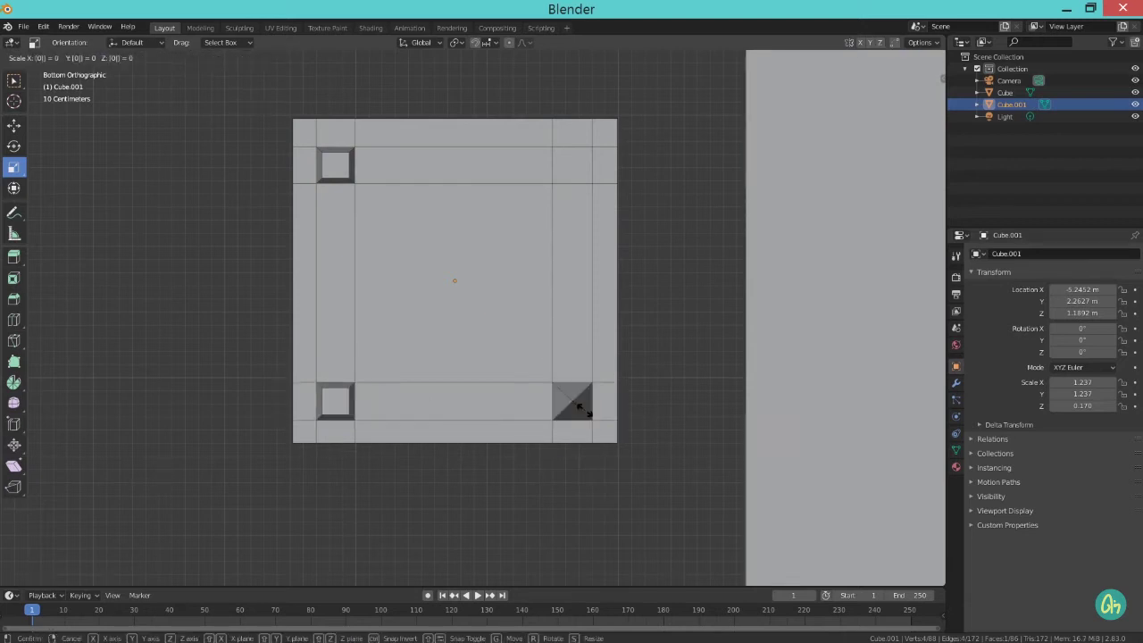
{"action": "key", "text": "Return"}
Step: Scale the top-right corner face to 0.7, then select the face strip along the seat's edge
{"action": "left_click", "coordinate": [576, 163]}
{"action": "key", "text": "s"}
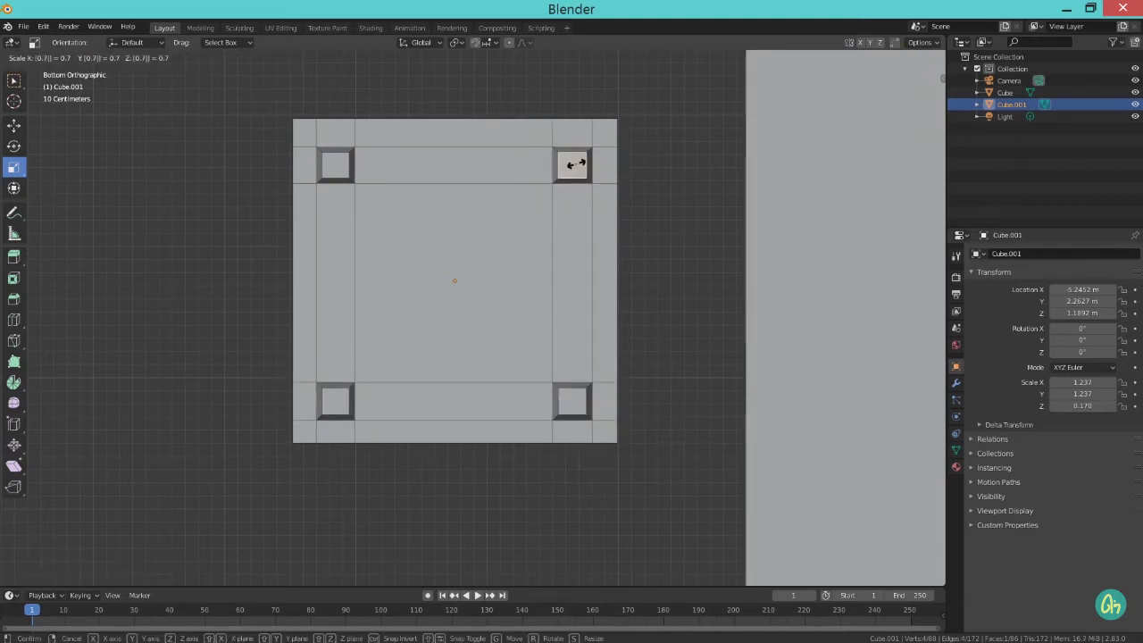
{"action": "key", "text": "Return"}
{"action": "key", "text": "KP_7"}
{"action": "scroll", "coordinate": [543, 284], "scroll_direction": "down", "scroll_amount": 3}
{"action": "mouse_move", "coordinate": [447, 224]}
{"action": "middle_mouse_down"}
{"action": "mouse_move", "coordinate": [635, 143]}
{"action": "mouse_move", "coordinate": [312, 272]}
{"action": "middle_mouse_up"}
{"action": "left_click", "coordinate": [308, 273], "text": "alt+shift"}
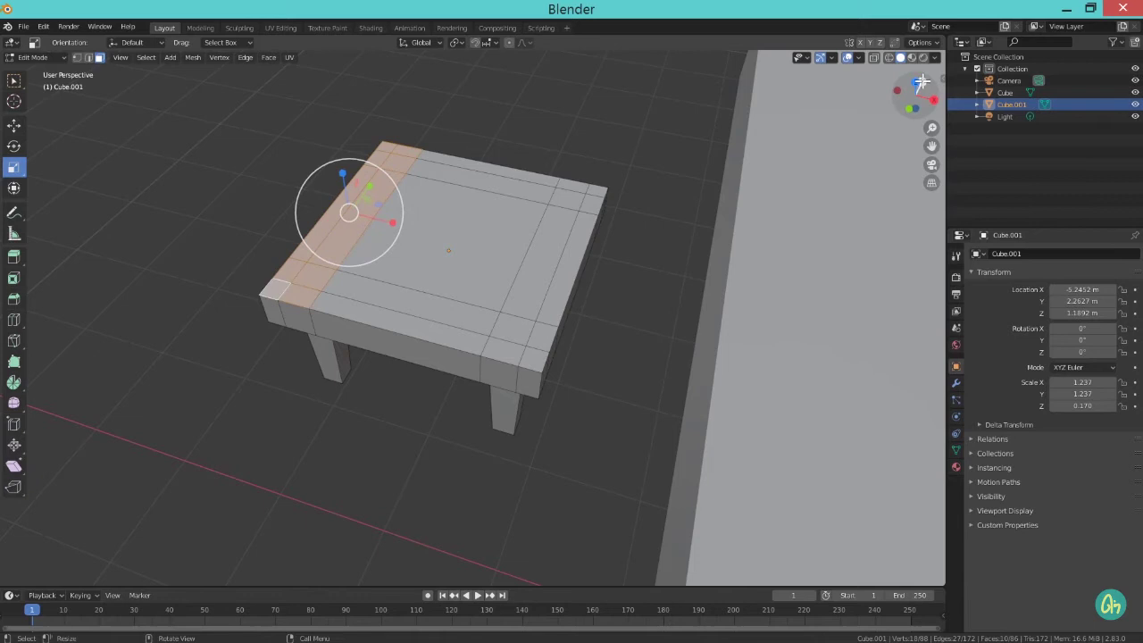
Step: From the right side view, extrude the seat's edge strip upward into a tall chair back
{"action": "left_click", "coordinate": [916, 82]}
{"action": "left_click", "coordinate": [934, 96]}
{"action": "key", "text": "shift+space"}
{"action": "key", "text": "e"}
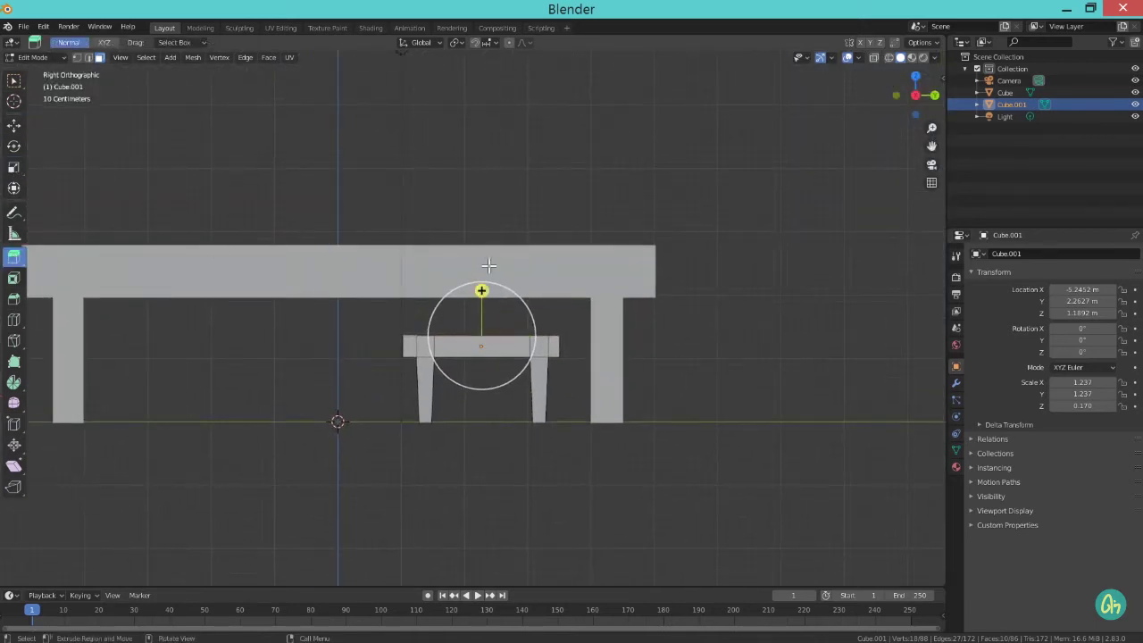
{"action": "left_click_drag", "start_coordinate": [481, 287], "coordinate": [484, 125]}
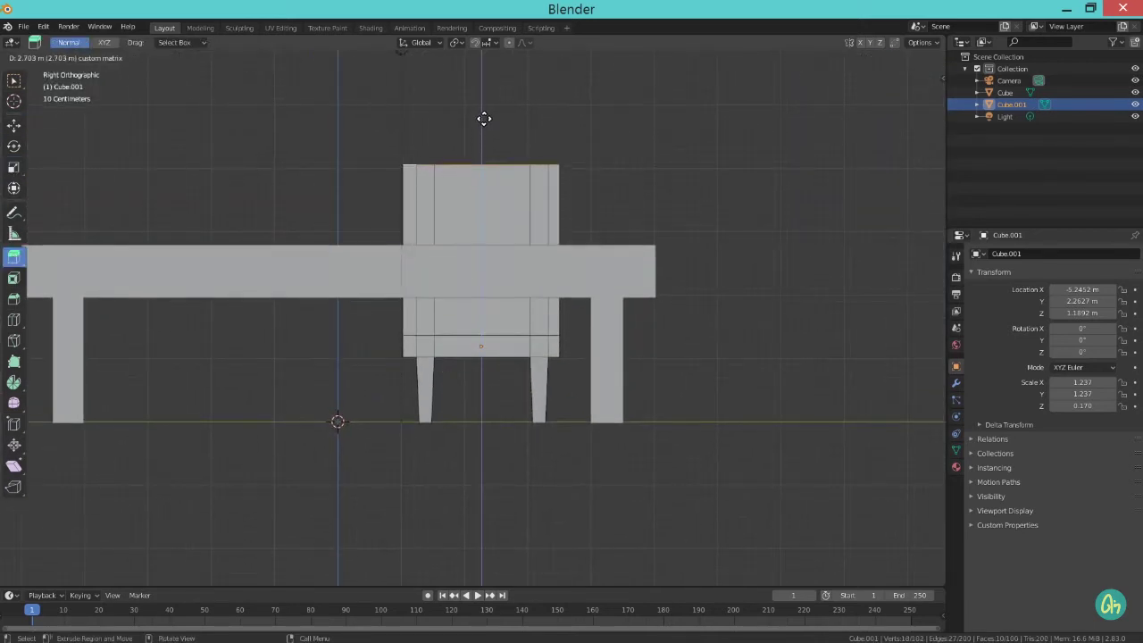
Step: Lower the top of the chair back to a shorter height and inspect the finished chair
{"action": "middle_click_drag", "start_coordinate": [484, 119], "coordinate": [103, 102]}
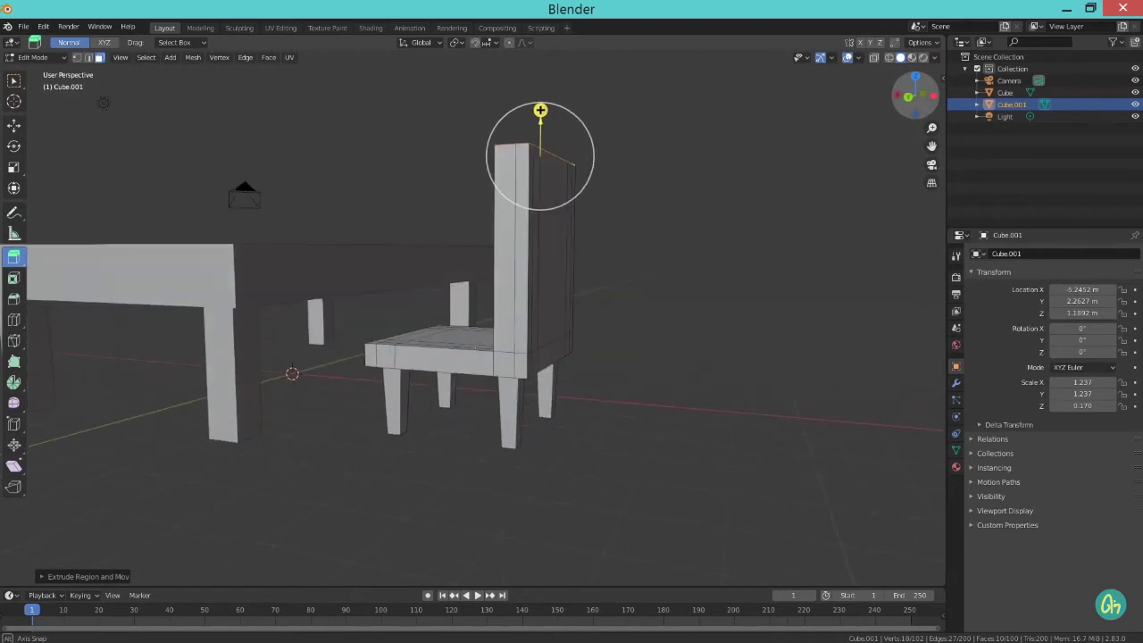
{"action": "left_click", "coordinate": [12, 126]}
{"action": "left_click_drag", "start_coordinate": [544, 105], "coordinate": [544, 149]}
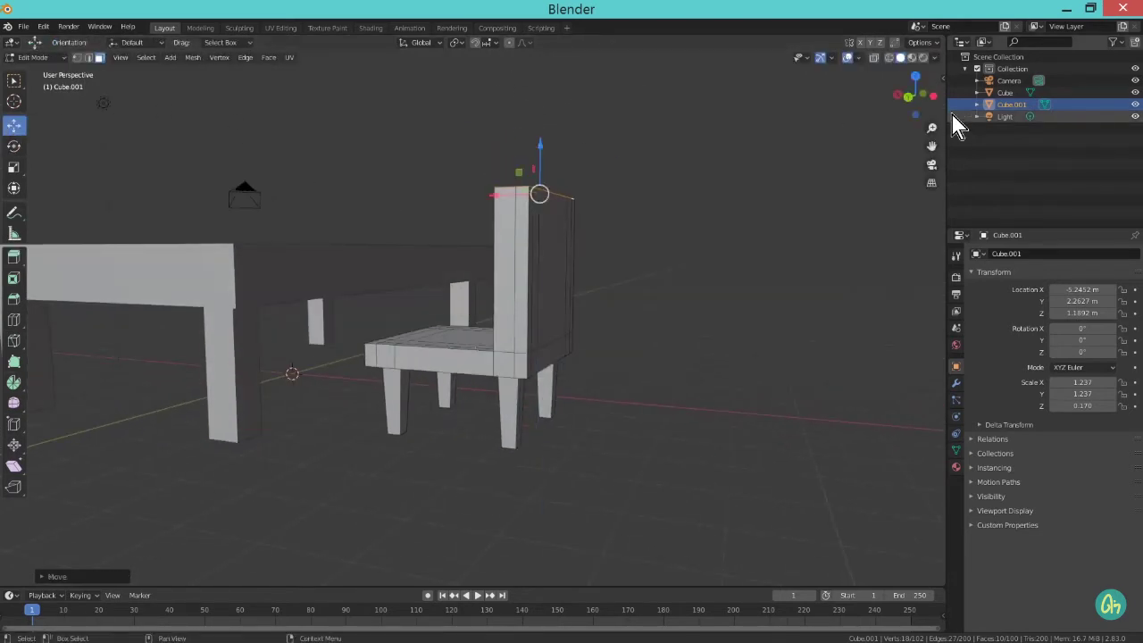
{"action": "key", "text": "Tab"}
{"action": "left_click_drag", "start_coordinate": [912, 98], "coordinate": [695, 241]}
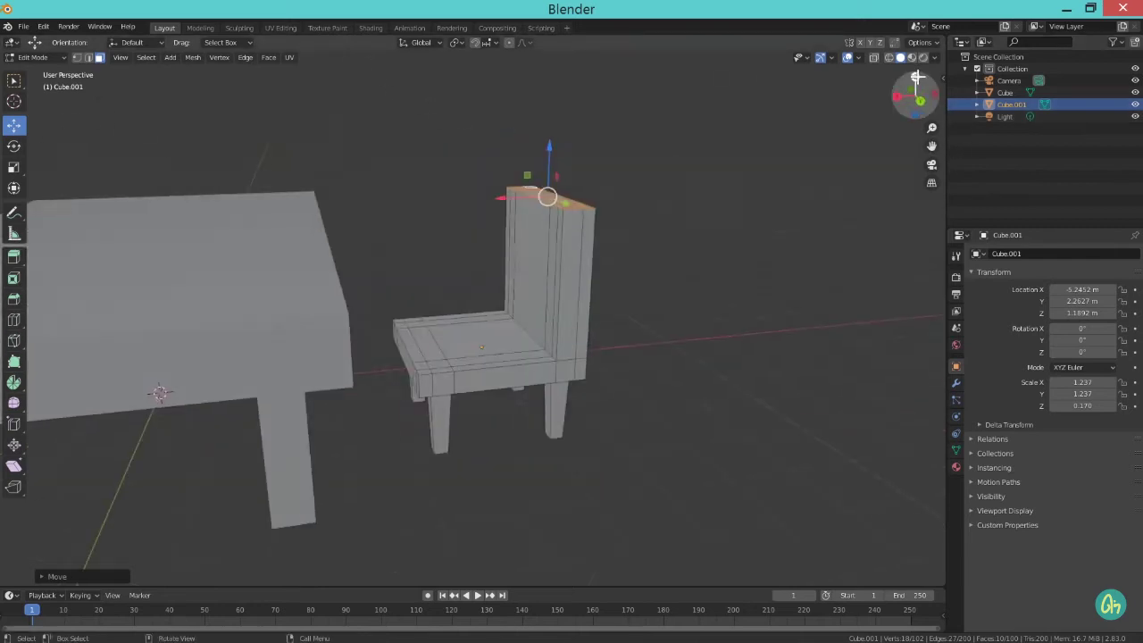
{"action": "left_click", "coordinate": [695, 241]}
{"action": "mouse_move", "coordinate": [908, 78]}
{"action": "left_mouse_down"}
{"action": "mouse_move", "coordinate": [858, 107]}
{"action": "mouse_move", "coordinate": [880, 116]}
{"action": "left_mouse_up"}
Step: Check a chair-back face in edit mode, then select the table for mesh editing
{"action": "key", "text": "Tab"}
{"action": "scroll", "coordinate": [572, 321], "scroll_direction": "up", "scroll_amount": 3}
{"action": "left_click", "coordinate": [579, 338]}
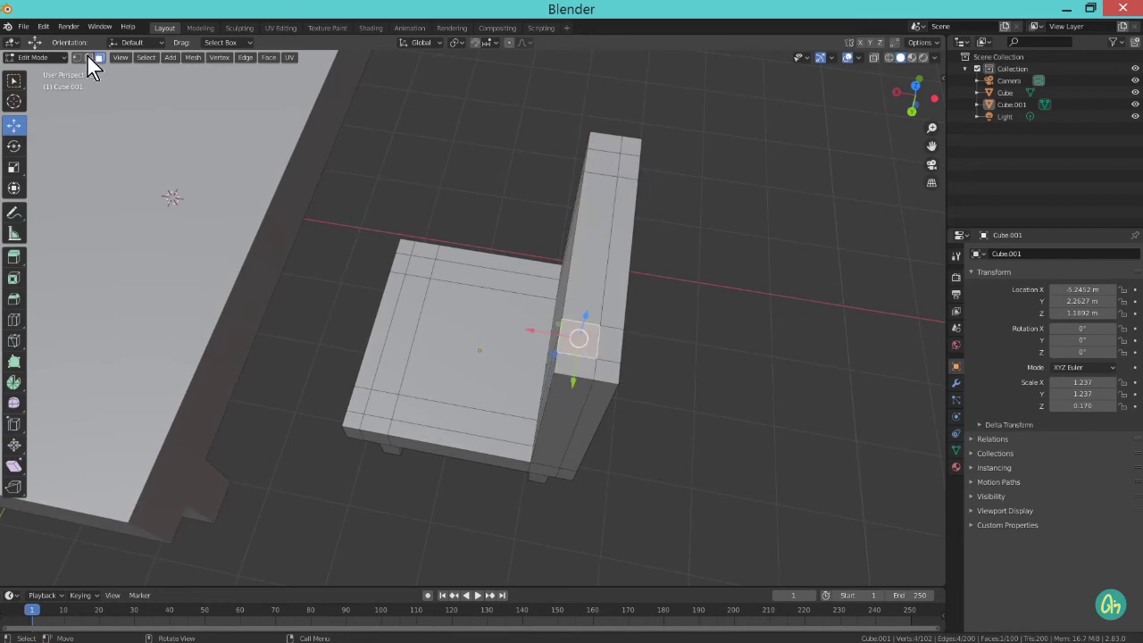
{"action": "scroll", "coordinate": [633, 394], "scroll_direction": "up", "scroll_amount": 3}
{"action": "scroll", "coordinate": [649, 181], "scroll_direction": "down", "scroll_amount": 2}
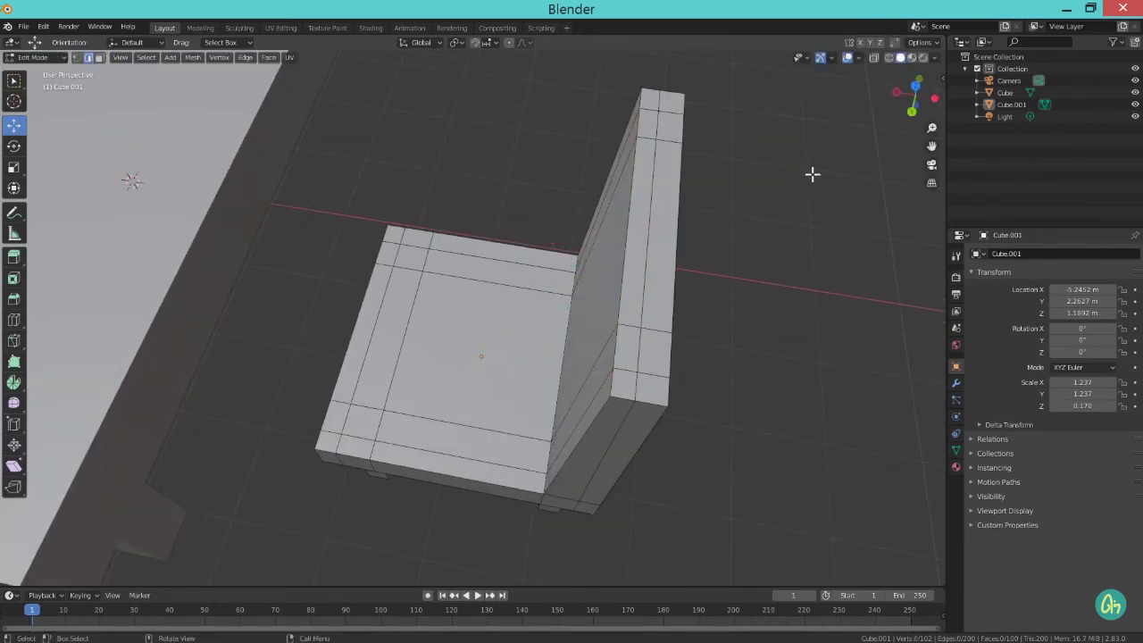
{"action": "key", "text": "Tab"}
{"action": "scroll", "coordinate": [893, 125], "scroll_direction": "down", "scroll_amount": 2}
{"action": "mouse_move", "coordinate": [915, 105]}
{"action": "left_mouse_down"}
{"action": "mouse_move", "coordinate": [929, 112]}
{"action": "mouse_move", "coordinate": [895, 144]}
{"action": "mouse_move", "coordinate": [559, 300]}
{"action": "left_mouse_up"}
{"action": "key", "text": "Tab"}
{"action": "key", "text": "Tab"}
{"action": "left_click", "coordinate": [746, 280]}
{"action": "key", "text": "Tab"}
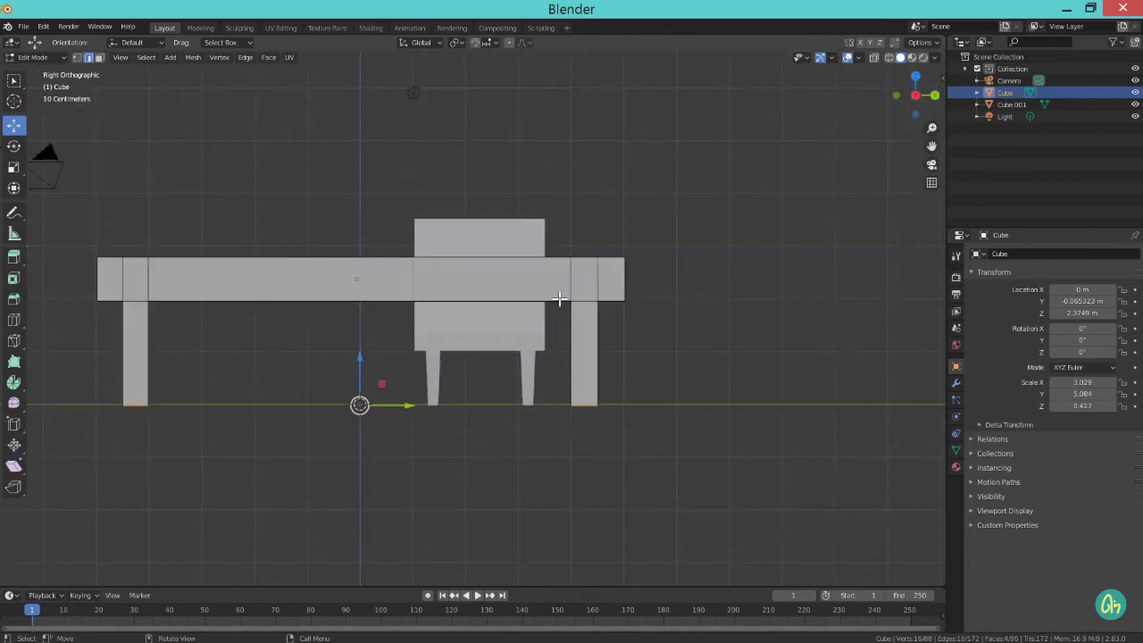
Step: Lengthen the table legs downward and raise the whole table so it stands taller
{"action": "left_click_drag", "start_coordinate": [361, 365], "coordinate": [364, 388]}
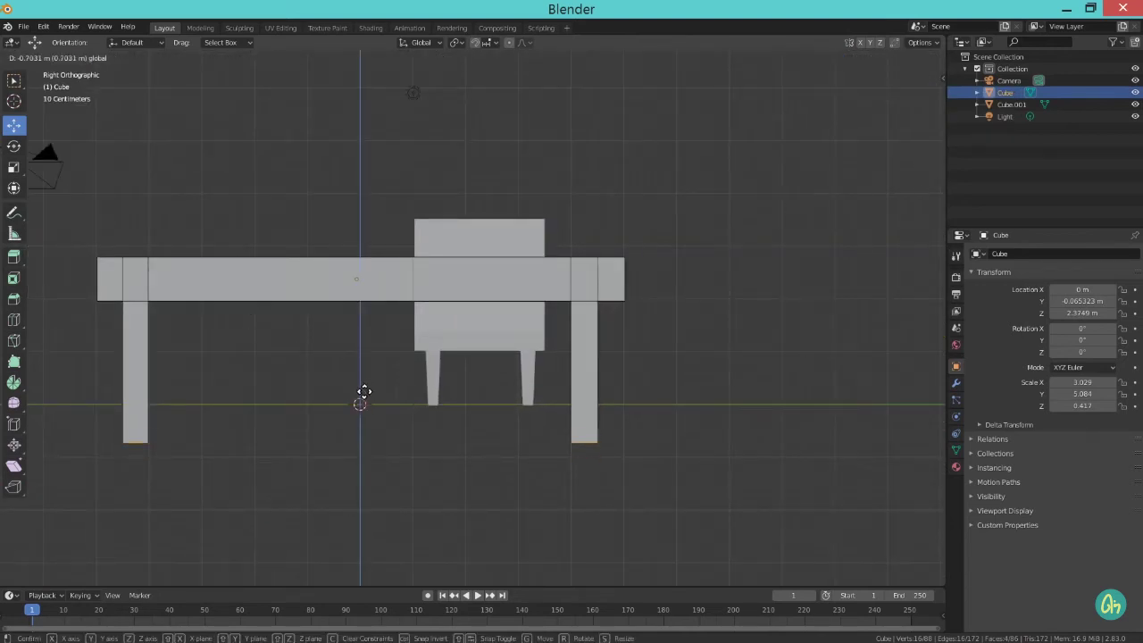
{"action": "left_click", "coordinate": [365, 384]}
{"action": "key", "text": "Tab"}
{"action": "key", "text": "g"}
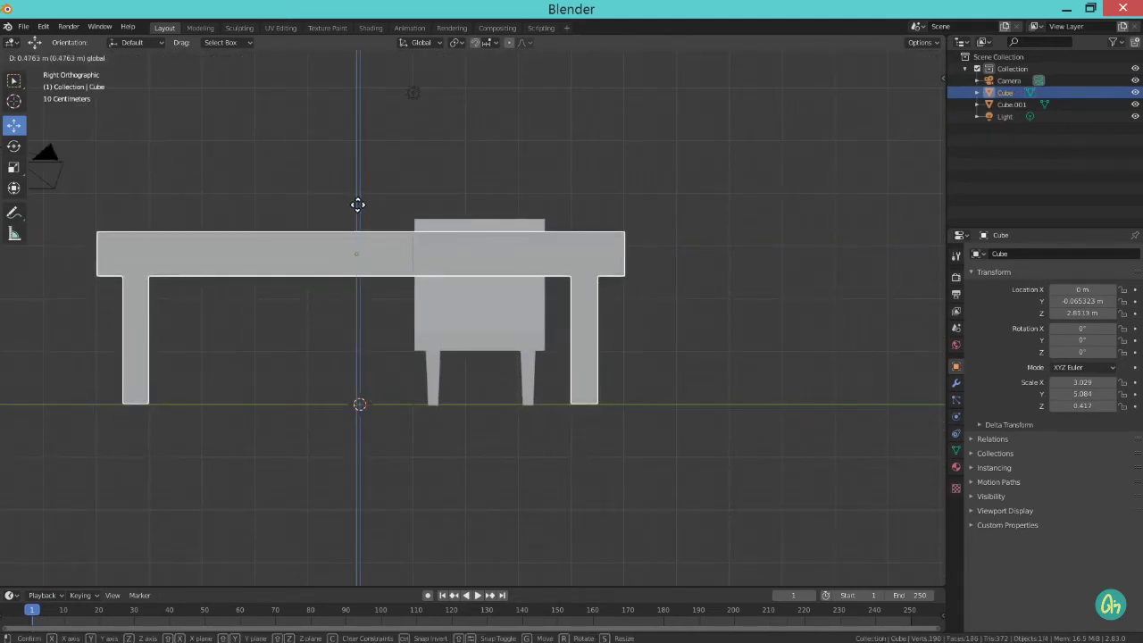
{"action": "left_click", "coordinate": [358, 207]}
Step: Select the chair's leg end faces and stretch them down to reach the floor
{"action": "left_click", "coordinate": [482, 319]}
{"action": "key", "text": "Tab"}
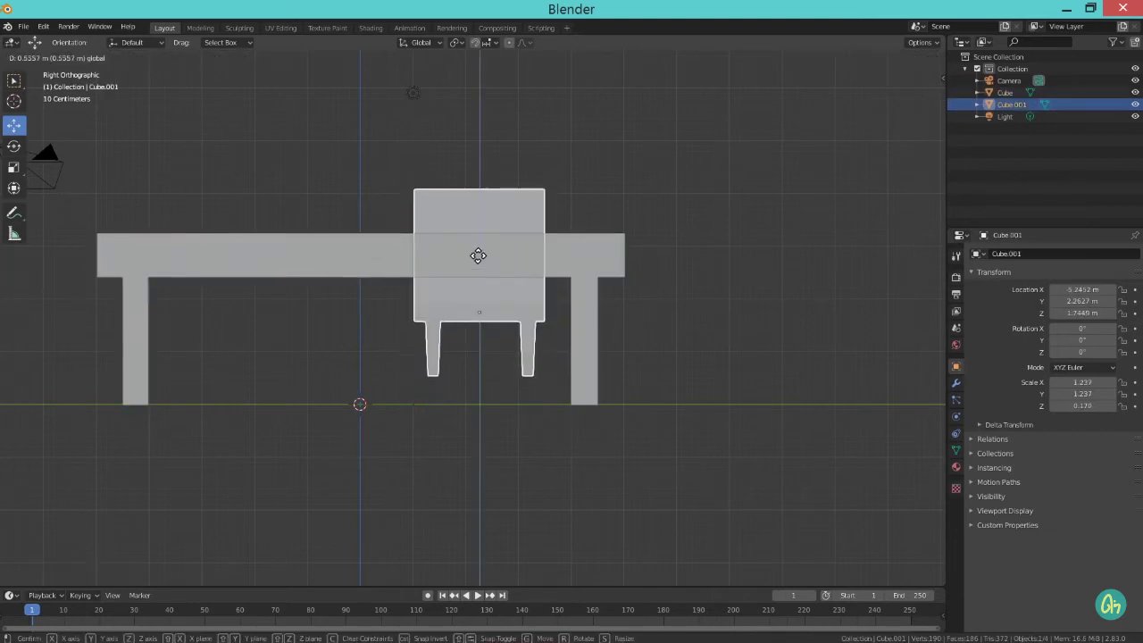
{"action": "scroll", "coordinate": [532, 278], "scroll_direction": "up", "scroll_amount": 1}
{"action": "key", "text": "Tab"}
{"action": "middle_click_drag", "start_coordinate": [535, 295], "coordinate": [364, 367]}
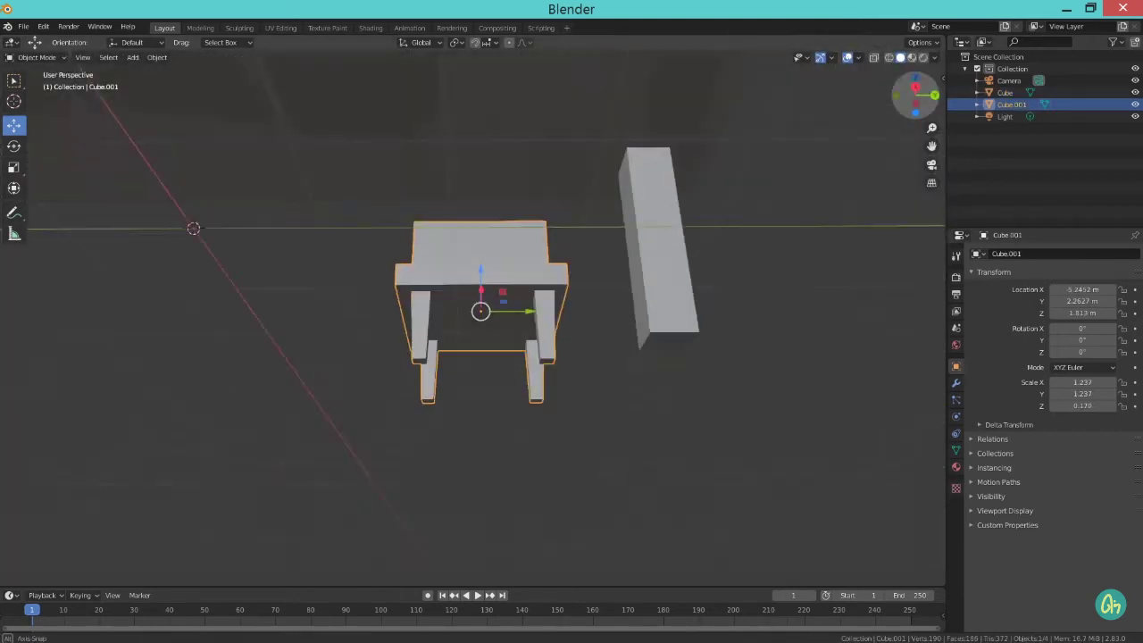
{"action": "key", "text": "Tab"}
{"action": "left_click", "coordinate": [387, 503], "text": "shift"}
{"action": "left_click", "coordinate": [651, 375], "text": "shift"}
{"action": "left_click", "coordinate": [613, 500], "text": "shift"}
{"action": "left_click", "coordinate": [914, 83]}
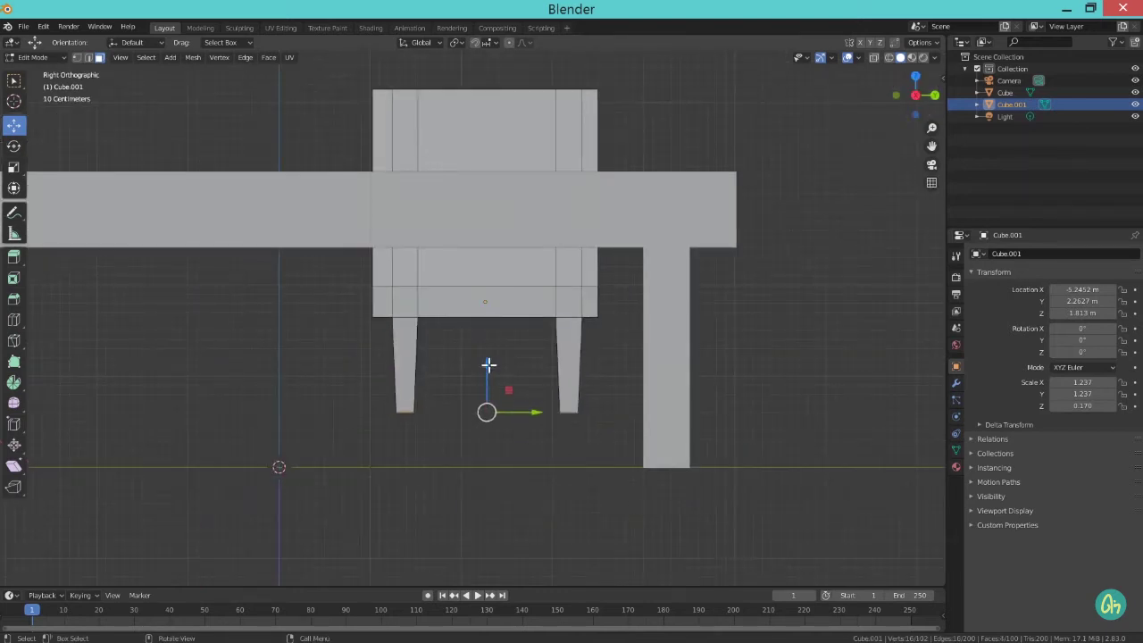
{"action": "left_click_drag", "start_coordinate": [489, 365], "coordinate": [496, 421]}
{"action": "scroll", "coordinate": [659, 299], "scroll_direction": "down", "scroll_amount": 2}
Step: Select the chair-back faces and shift them sideways along X in front view
{"action": "key", "text": "Tab"}
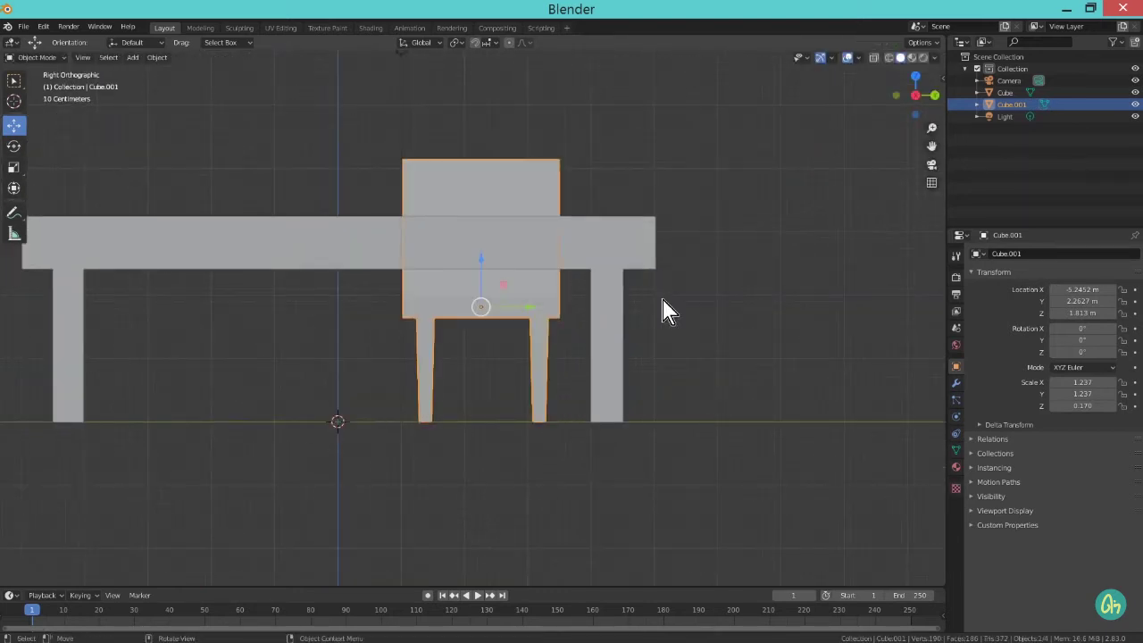
{"action": "left_click", "coordinate": [662, 300]}
{"action": "mouse_move", "coordinate": [810, 175]}
{"action": "middle_mouse_down"}
{"action": "mouse_move", "coordinate": [625, 223]}
{"action": "mouse_move", "coordinate": [830, 492]}
{"action": "mouse_move", "coordinate": [409, 266]}
{"action": "middle_mouse_up"}
{"action": "key", "text": "Tab"}
{"action": "left_click", "coordinate": [255, 188]}
{"action": "left_click", "coordinate": [292, 332]}
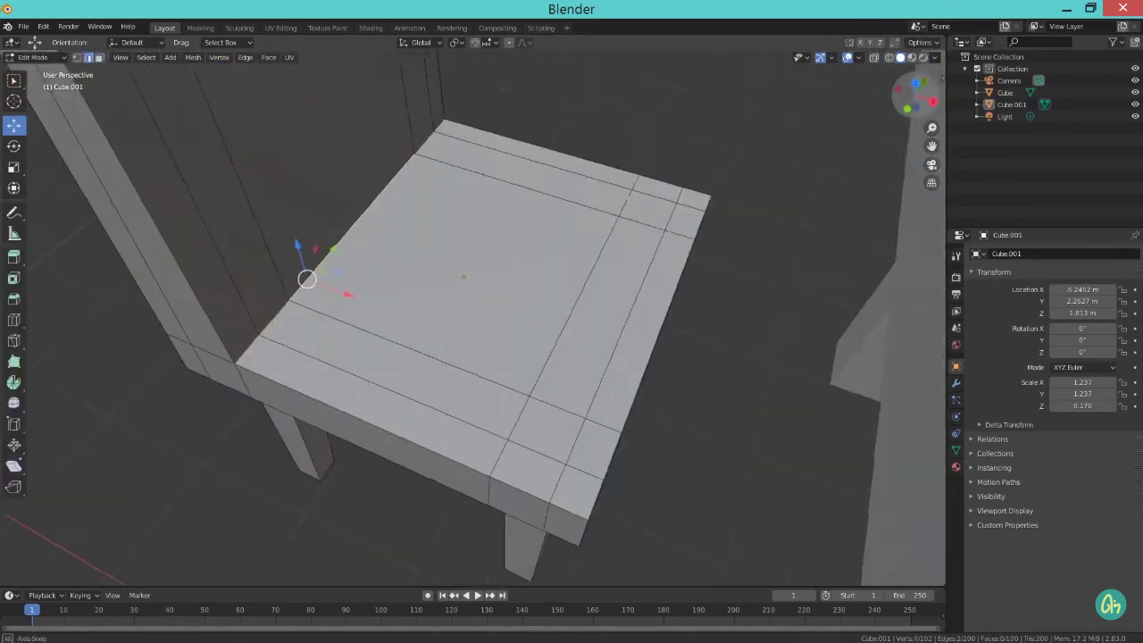
{"action": "left_click_drag", "start_coordinate": [919, 55], "coordinate": [954, 111]}
{"action": "left_click", "coordinate": [932, 96]}
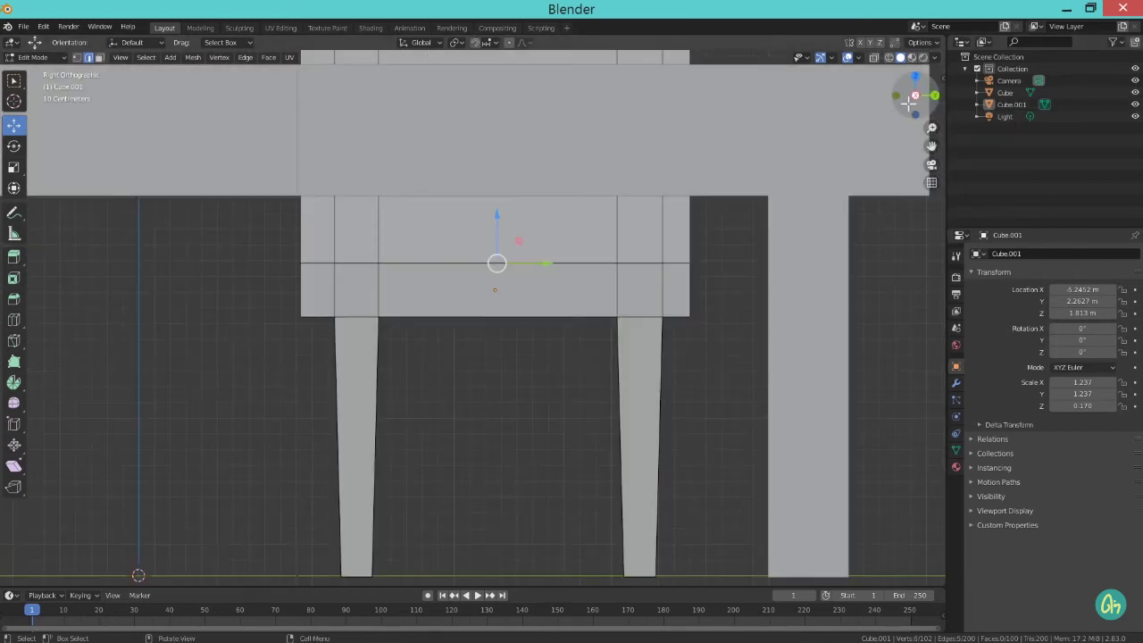
{"action": "left_click", "coordinate": [898, 96]}
{"action": "key", "text": "g"}
{"action": "key", "text": "x"}
{"action": "left_click", "coordinate": [363, 260]}
Step: Scale the backrest edges along Y from the top view, then return to Object Mode
{"action": "key", "text": "Tab"}
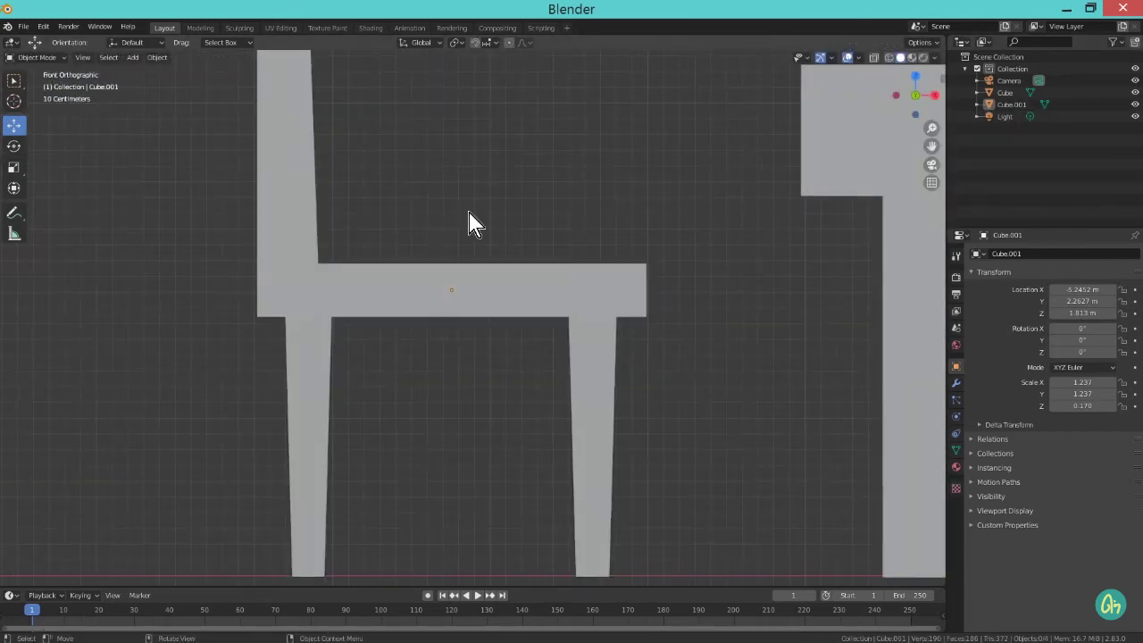
{"action": "left_click_drag", "start_coordinate": [914, 95], "coordinate": [864, 104]}
{"action": "left_click", "coordinate": [489, 379]}
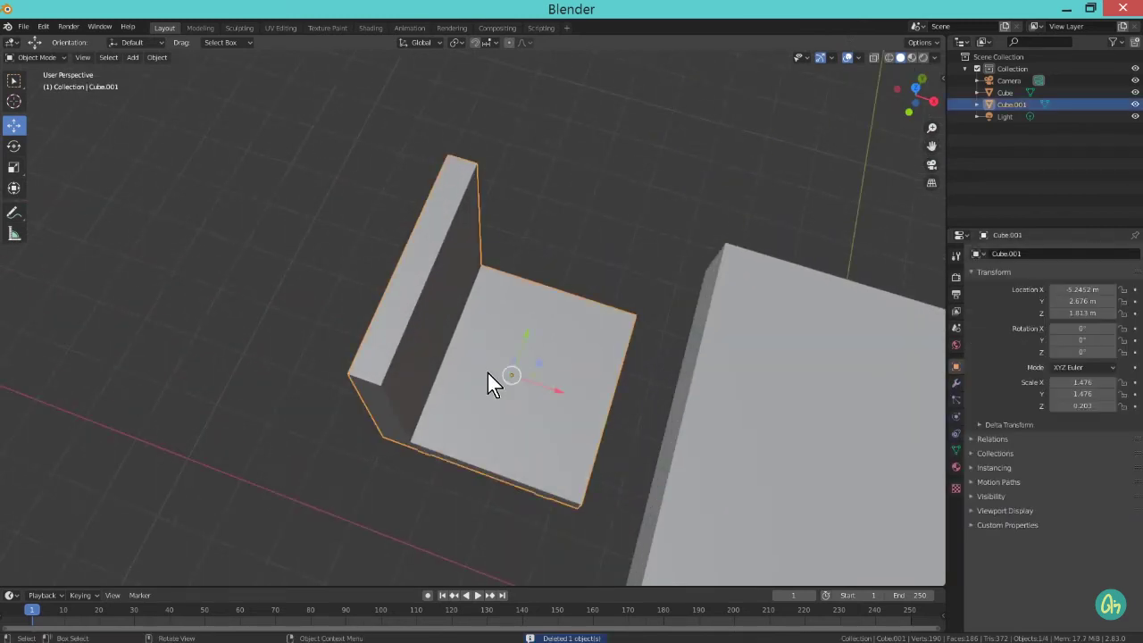
{"action": "key", "text": "Tab"}
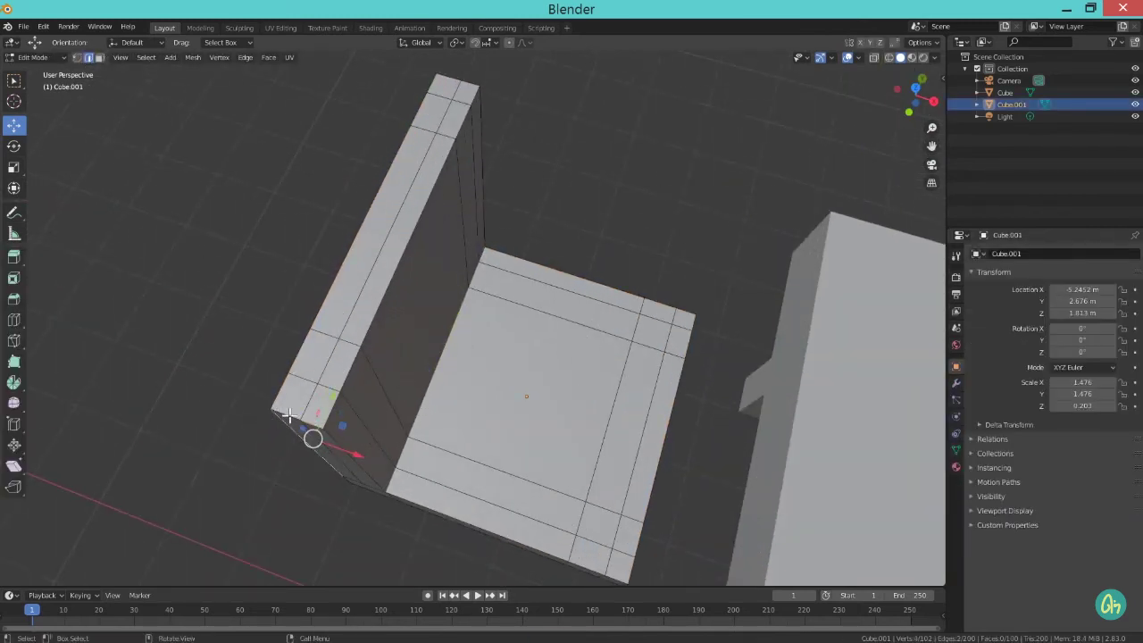
{"action": "left_click", "coordinate": [914, 87]}
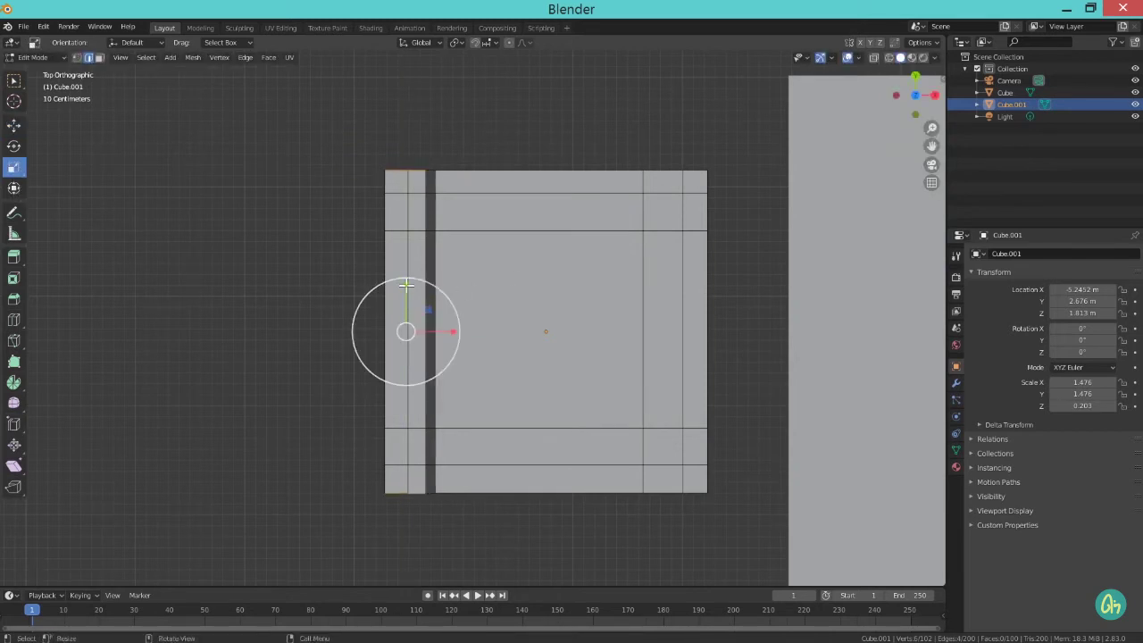
{"action": "left_click_drag", "start_coordinate": [406, 284], "coordinate": [407, 295]}
{"action": "key", "text": "Tab"}
{"action": "middle_click_drag", "start_coordinate": [745, 198], "coordinate": [768, 204]}
Step: Shrink the chair slightly, viewed from above
{"action": "key", "text": "KP_7"}
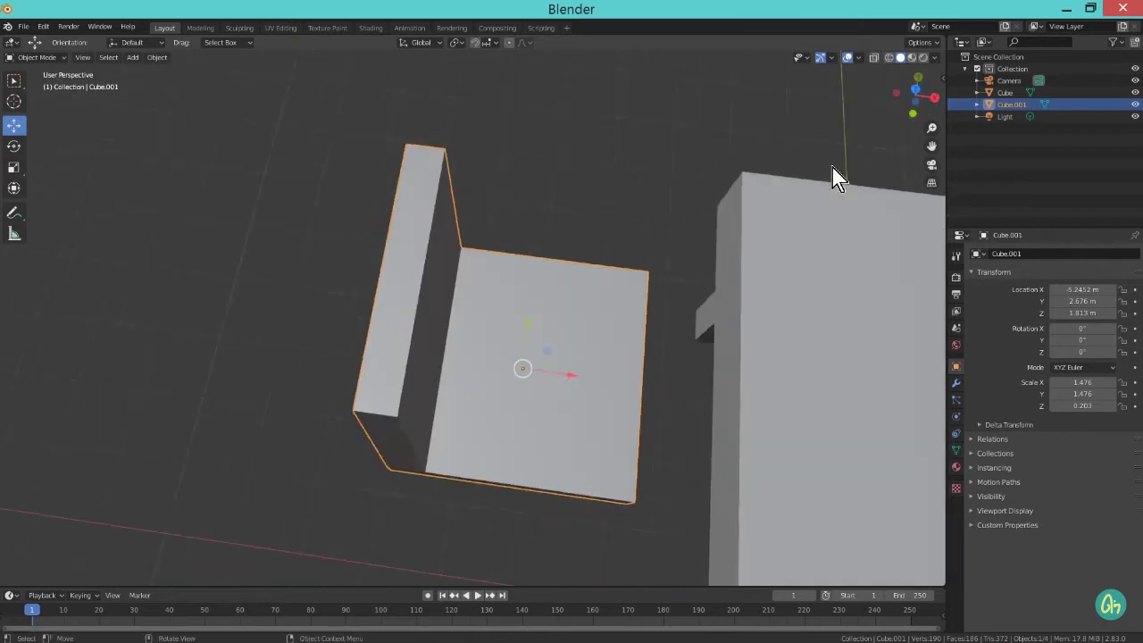
{"action": "scroll", "coordinate": [840, 206], "scroll_direction": "down", "scroll_amount": 3}
{"action": "key", "text": "s"}
{"action": "left_click", "coordinate": [393, 174]}
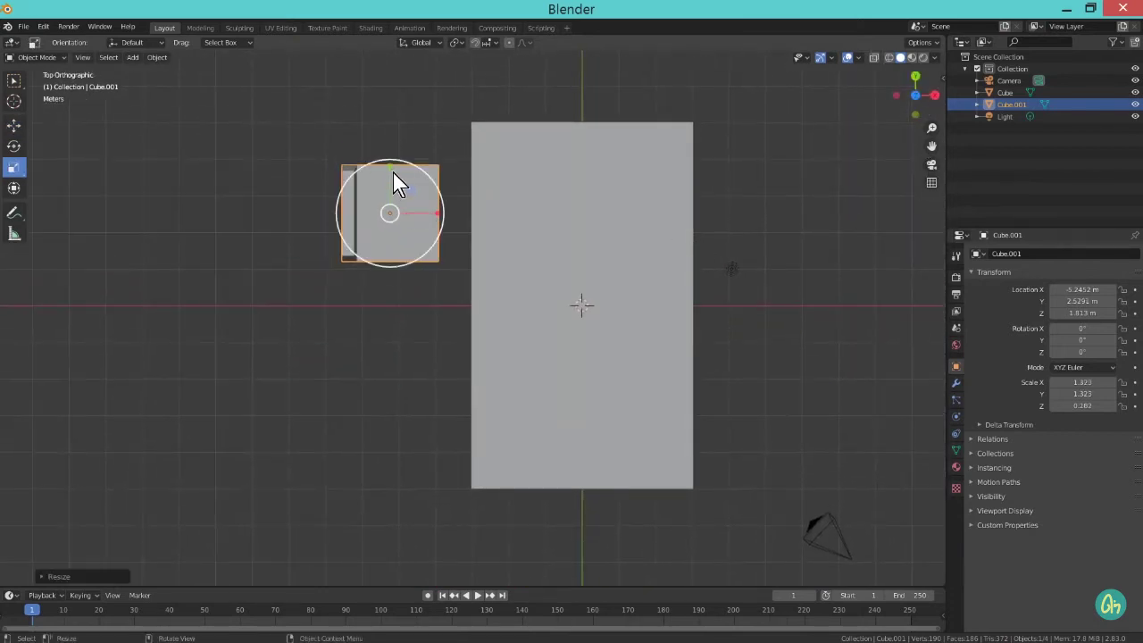
Step: Duplicate the chair into a second copy below the first and select both chairs
{"action": "key", "text": "shift+d"}
{"action": "key", "text": "x"}
{"action": "left_click", "coordinate": [451, 227]}
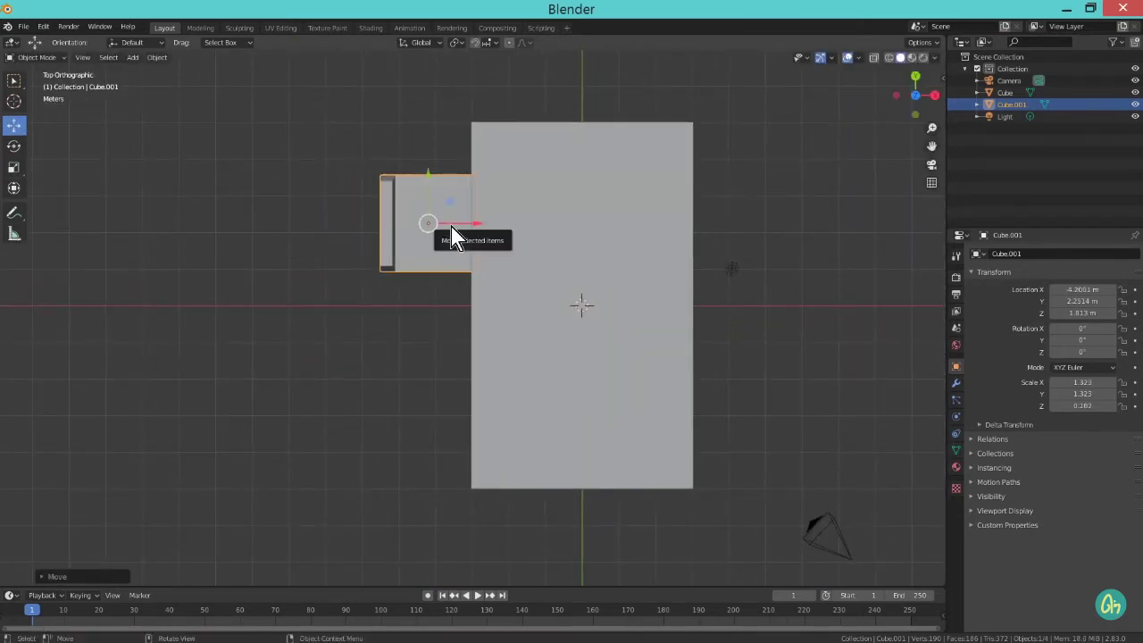
{"action": "key", "text": "shift+d"}
{"action": "key", "text": "y"}
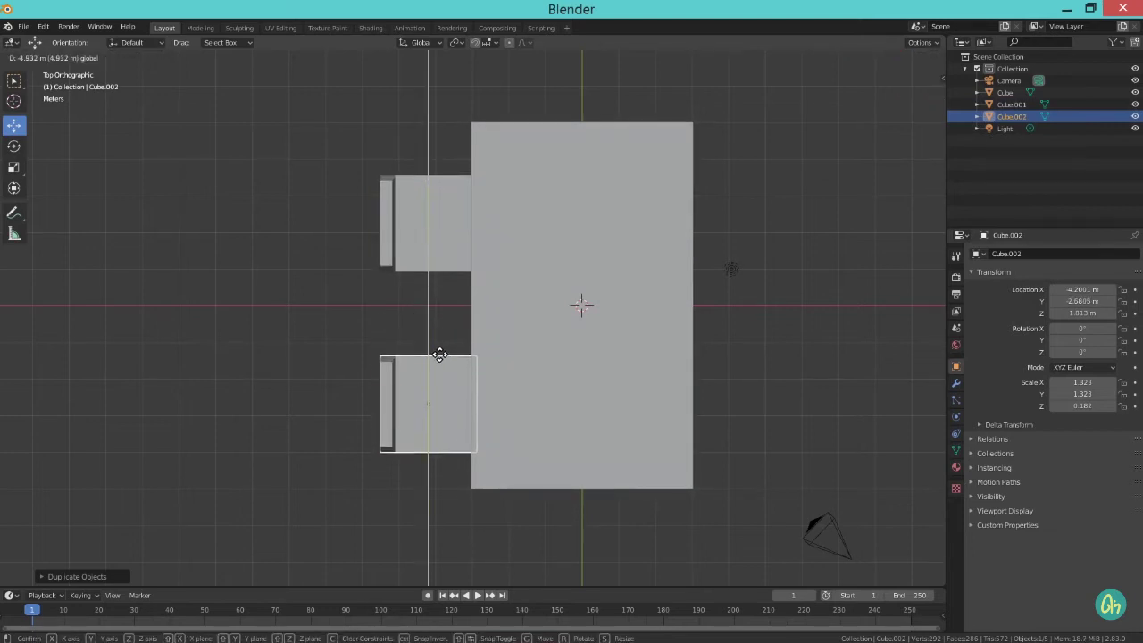
{"action": "left_click", "coordinate": [437, 344]}
{"action": "left_click", "coordinate": [448, 185], "text": "shift"}
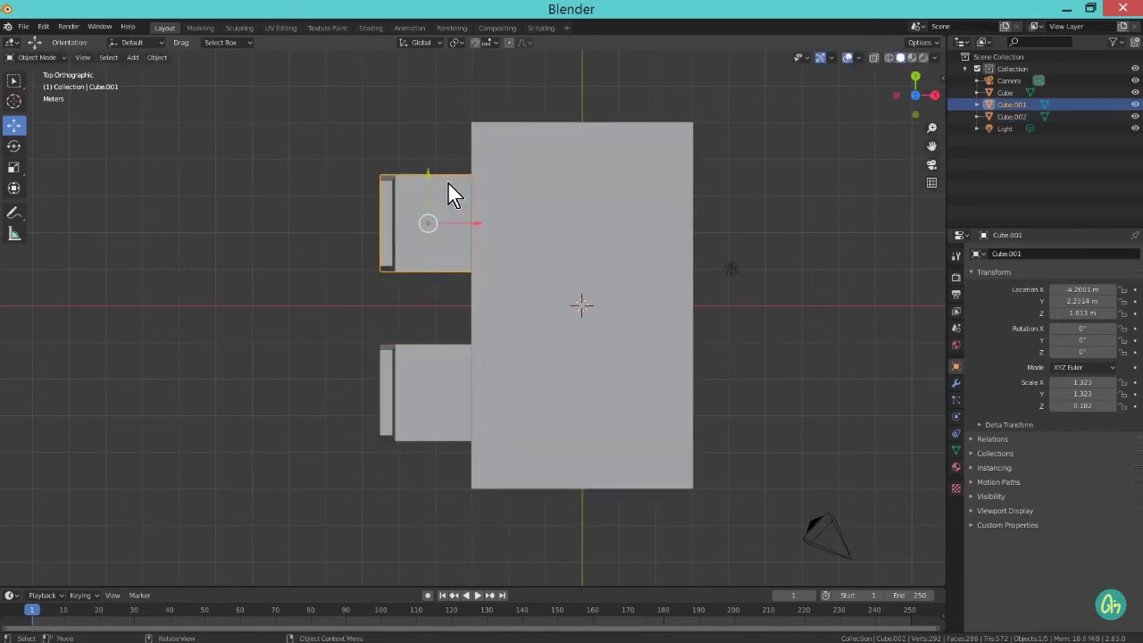
Step: Copy both chairs to the table's right side, rotate them 180°, and slide them against the table
{"action": "key", "text": "shift+d"}
{"action": "key", "text": "Escape"}
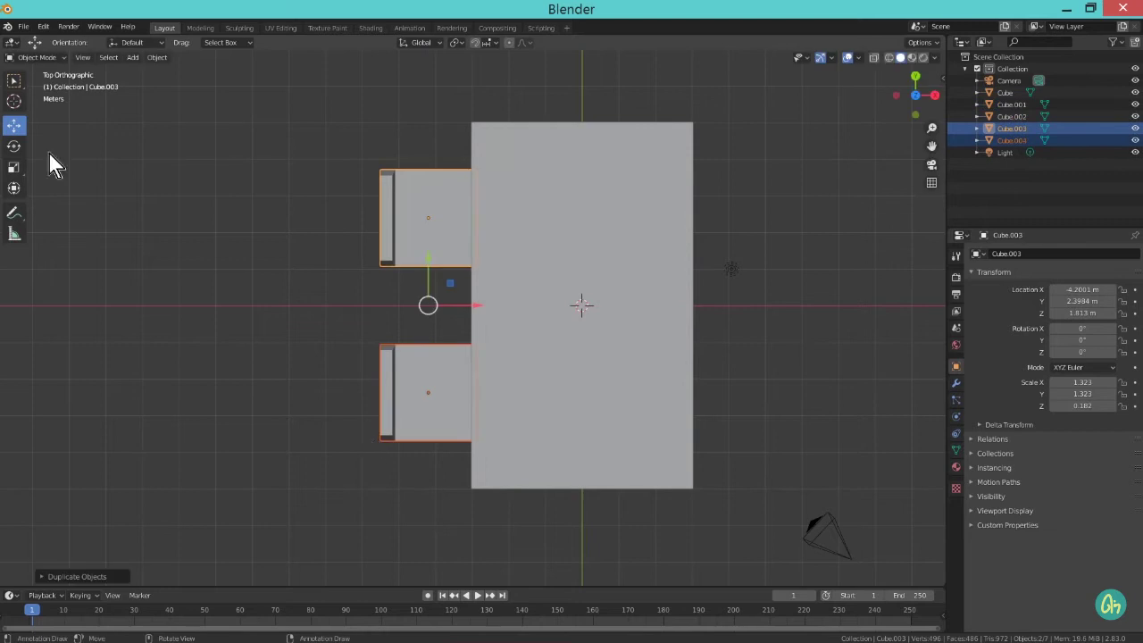
{"action": "left_click_drag", "start_coordinate": [477, 312], "coordinate": [819, 312]}
{"action": "left_click", "coordinate": [13, 145]}
{"action": "mouse_move", "coordinate": [715, 327]}
{"action": "left_mouse_down"}
{"action": "mouse_move", "coordinate": [731, 268]}
{"action": "mouse_move", "coordinate": [726, 302]}
{"action": "left_mouse_up"}
{"action": "type", "text": "180"}
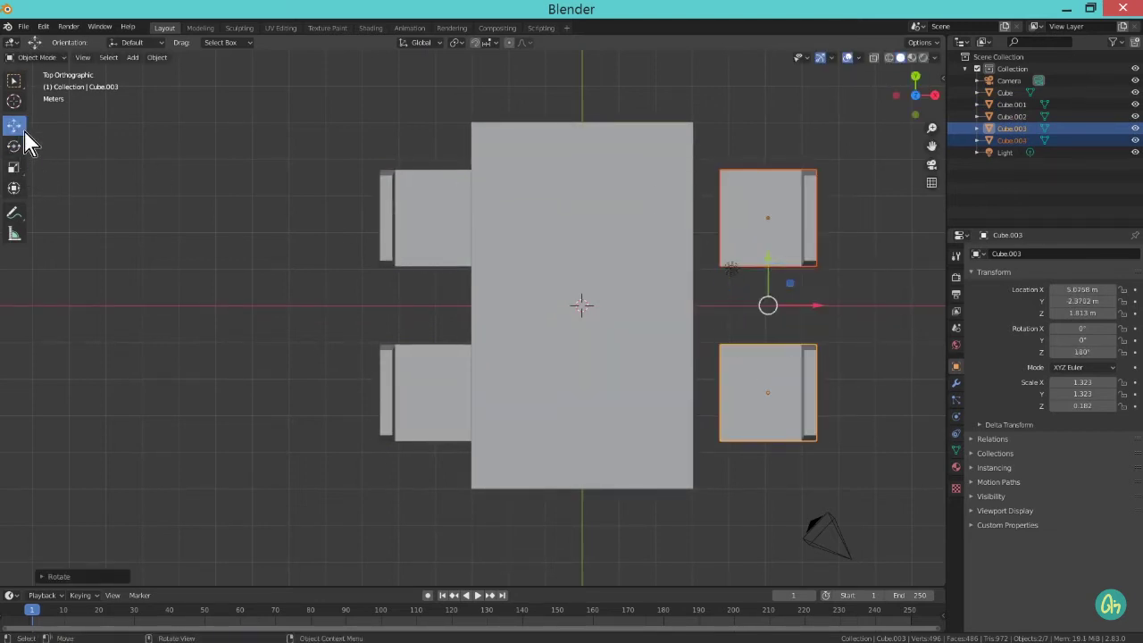
{"action": "left_click_drag", "start_coordinate": [815, 305], "coordinate": [761, 309]}
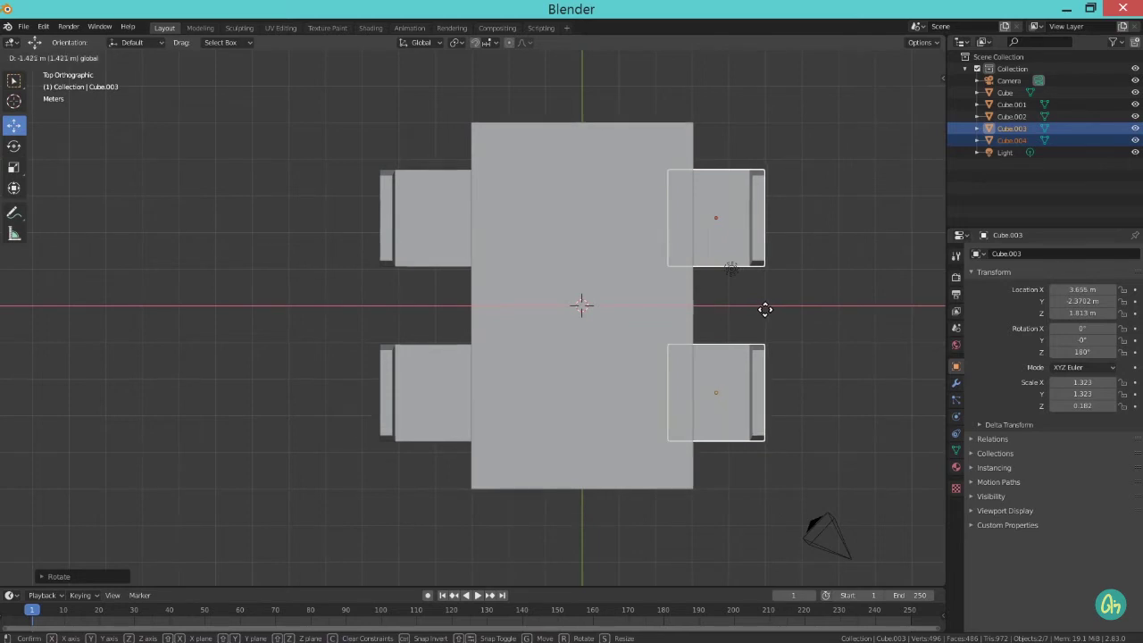
{"action": "left_click", "coordinate": [777, 277]}
{"action": "mouse_move", "coordinate": [749, 249]}
{"action": "middle_mouse_down"}
{"action": "mouse_move", "coordinate": [679, 179]}
{"action": "mouse_move", "coordinate": [852, 264]}
{"action": "middle_mouse_up"}
{"action": "left_click", "coordinate": [850, 168]}
{"action": "mouse_move", "coordinate": [849, 168]}
{"action": "middle_mouse_down"}
{"action": "mouse_move", "coordinate": [715, 178]}
{"action": "mouse_move", "coordinate": [773, 222]}
{"action": "mouse_move", "coordinate": [511, 265]}
{"action": "middle_mouse_up"}
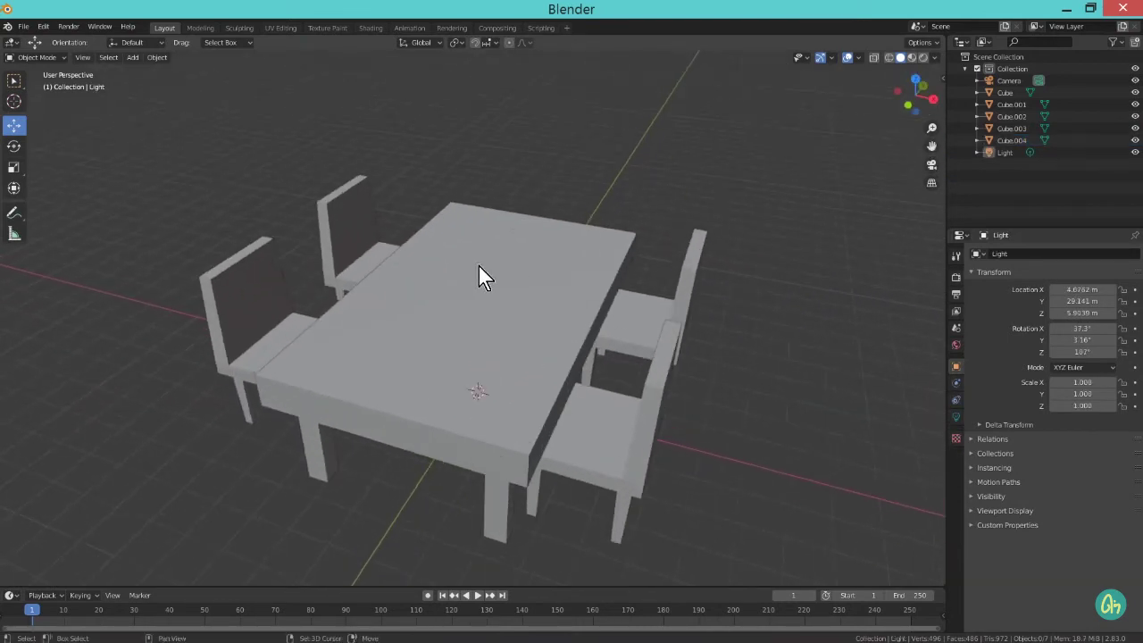
Step: Add a cylinder, scale it down to 0.346, and raise it to tabletop height
{"action": "key", "text": "shift+a"}
{"action": "left_click", "coordinate": [552, 330]}
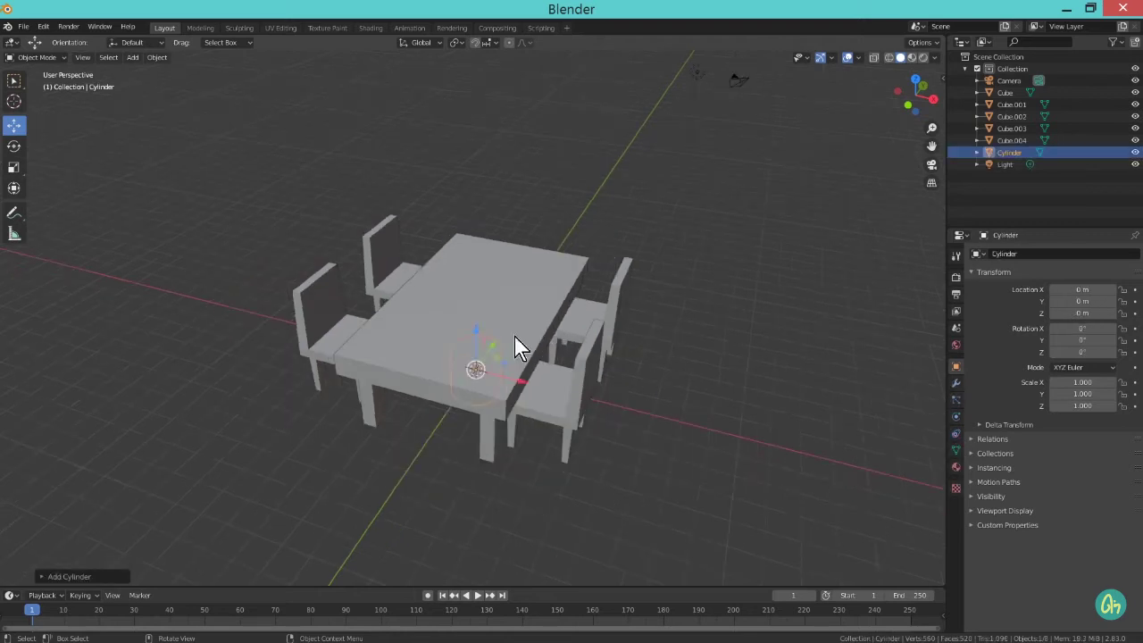
{"action": "key", "text": "g"}
{"action": "key", "text": "z"}
{"action": "scroll", "coordinate": [478, 357], "scroll_direction": "up", "scroll_amount": 3}
{"action": "key", "text": "s"}
{"action": "left_click", "coordinate": [564, 189]}
{"action": "left_click", "coordinate": [933, 99]}
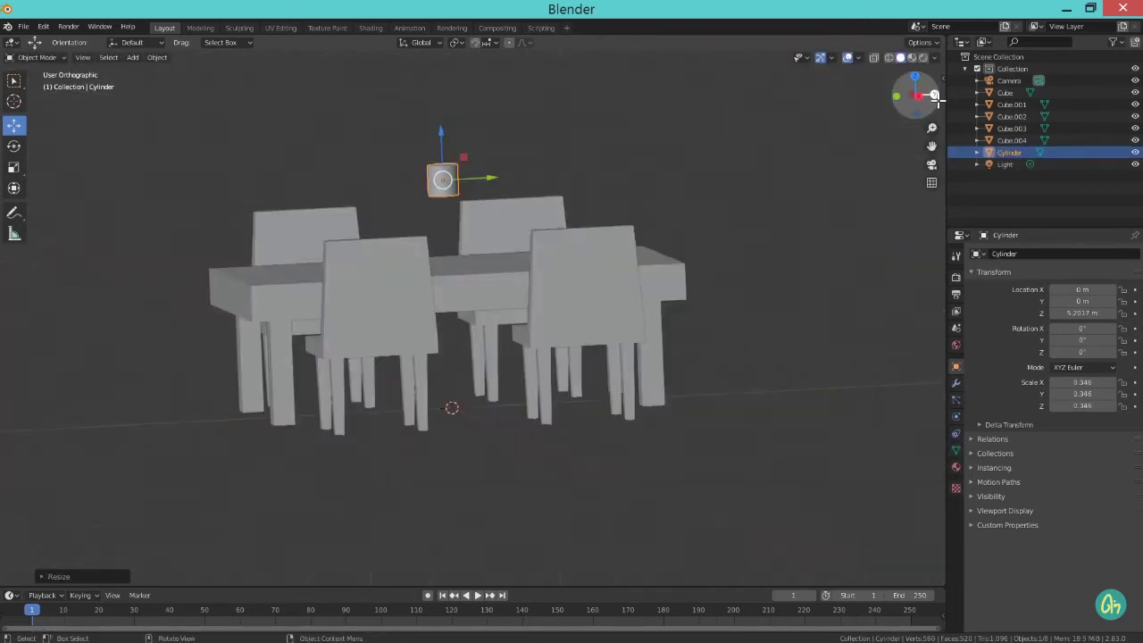
{"action": "key", "text": "g"}
{"action": "key", "text": "z"}
{"action": "left_click", "coordinate": [447, 183]}
Step: Move the cylinder along Y over the table, frame it, and enter Edit Mode with nothing selected
{"action": "key", "text": "KP_7"}
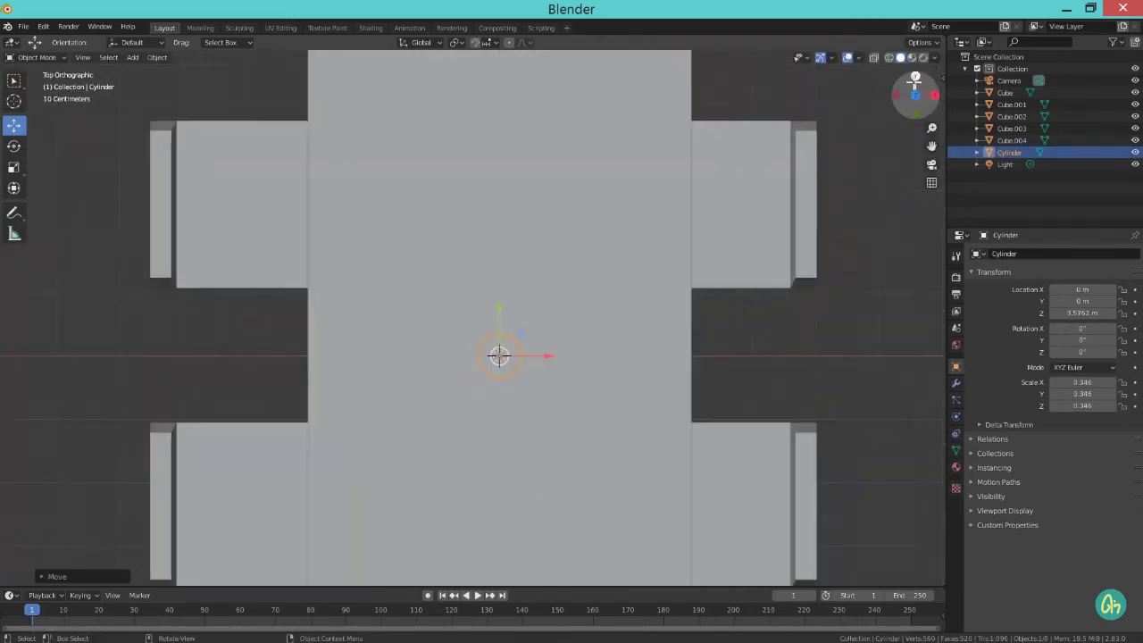
{"action": "key", "text": "g"}
{"action": "left_click", "coordinate": [566, 149]}
{"action": "mouse_move", "coordinate": [915, 94]}
{"action": "left_mouse_down"}
{"action": "mouse_move", "coordinate": [884, 125]}
{"action": "mouse_move", "coordinate": [919, 89]}
{"action": "left_mouse_up"}
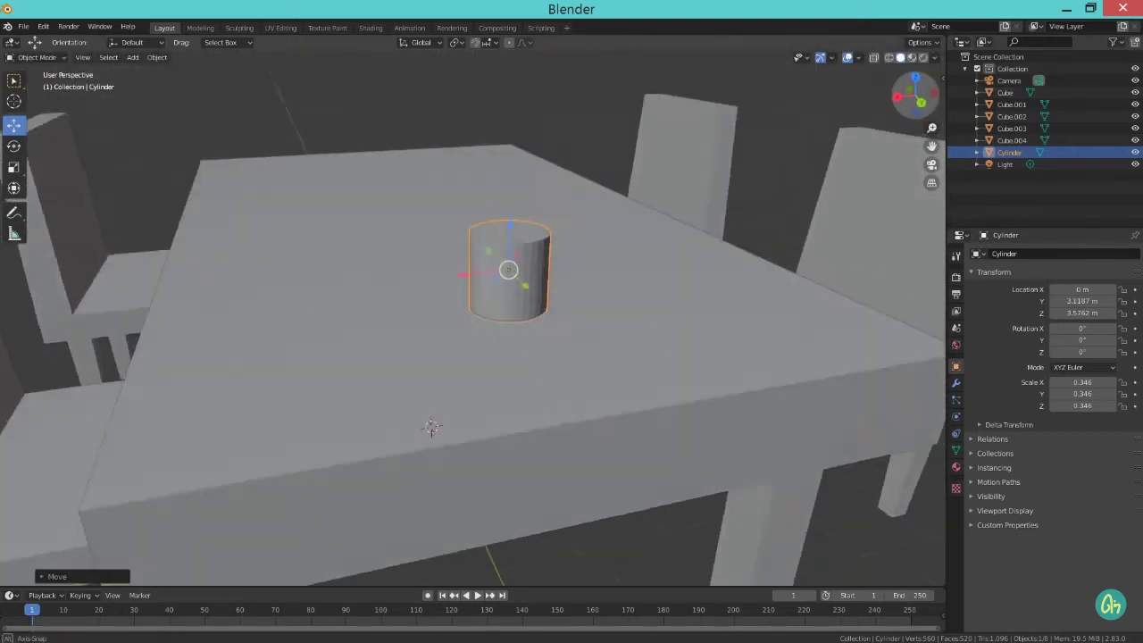
{"action": "key", "text": "KP_Decimal"}
{"action": "scroll", "coordinate": [625, 288], "scroll_direction": "up", "scroll_amount": 4}
{"action": "key", "text": "Tab"}
{"action": "key", "text": "alt+a"}
Step: Inset the cylinder's top face into a rim and sink the inner face to hollow the cup
{"action": "left_click", "coordinate": [535, 215]}
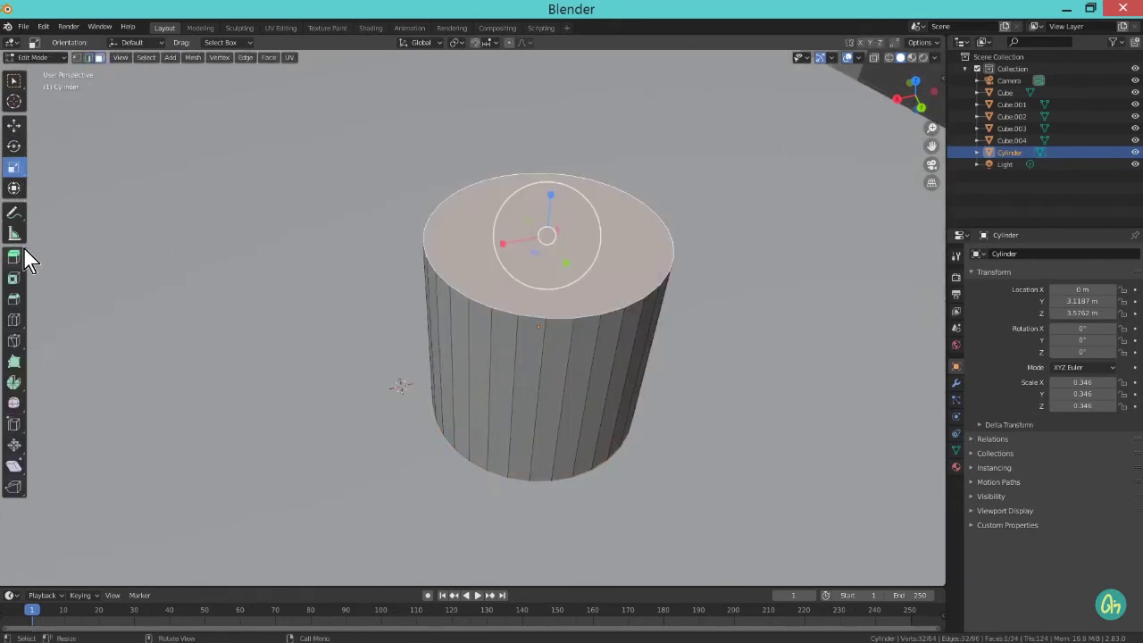
{"action": "key", "text": "i"}
{"action": "left_click", "coordinate": [549, 198]}
{"action": "left_click_drag", "start_coordinate": [550, 196], "coordinate": [561, 332]}
{"action": "key", "text": "Tab"}
{"action": "scroll", "coordinate": [697, 263], "scroll_direction": "down", "scroll_amount": 8}
{"action": "scroll", "coordinate": [679, 266], "scroll_direction": "up", "scroll_amount": 2}
Step: Stretch the cylinder taller, shrink it, and move it along Y off the table
{"action": "left_click", "coordinate": [489, 341]}
{"action": "left_click", "coordinate": [489, 341]}
{"action": "mouse_move", "coordinate": [488, 284]}
{"action": "left_mouse_down"}
{"action": "mouse_move", "coordinate": [491, 261]}
{"action": "mouse_move", "coordinate": [492, 275]}
{"action": "left_mouse_up"}
{"action": "key", "text": "s"}
{"action": "left_click", "coordinate": [574, 345]}
{"action": "left_click", "coordinate": [13, 125]}
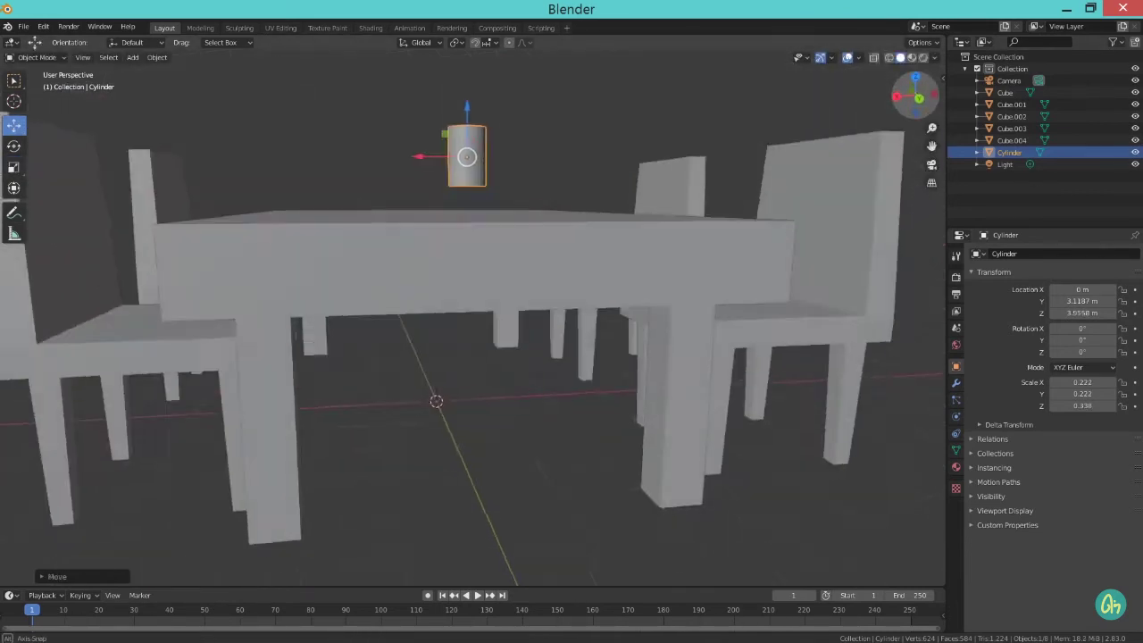
{"action": "left_click_drag", "start_coordinate": [916, 94], "coordinate": [906, 103]}
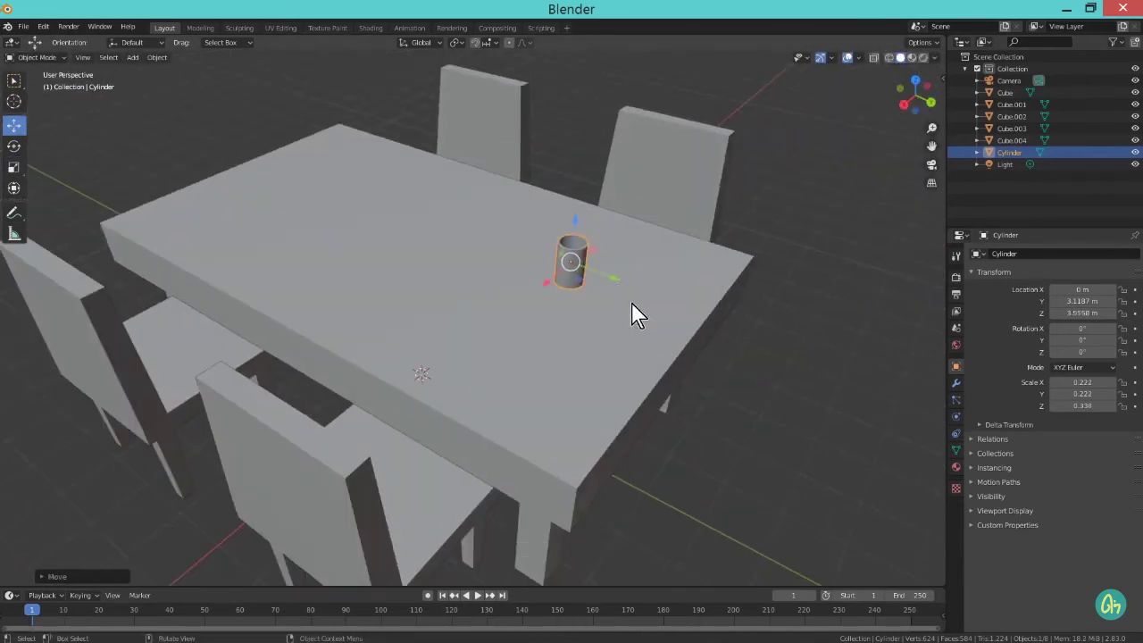
{"action": "left_click_drag", "start_coordinate": [630, 302], "coordinate": [875, 252]}
{"action": "left_click_drag", "start_coordinate": [916, 96], "coordinate": [250, 406]}
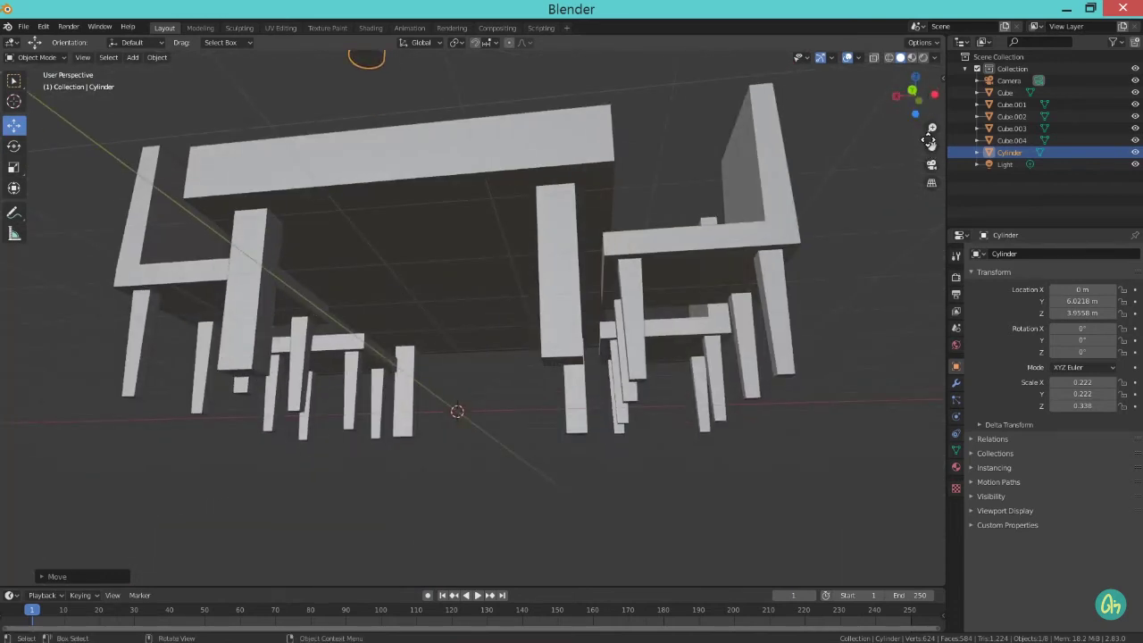
{"action": "mouse_move", "coordinate": [934, 112]}
{"action": "left_mouse_down"}
{"action": "mouse_move", "coordinate": [969, 158]}
{"action": "mouse_move", "coordinate": [911, 174]}
{"action": "left_mouse_up"}
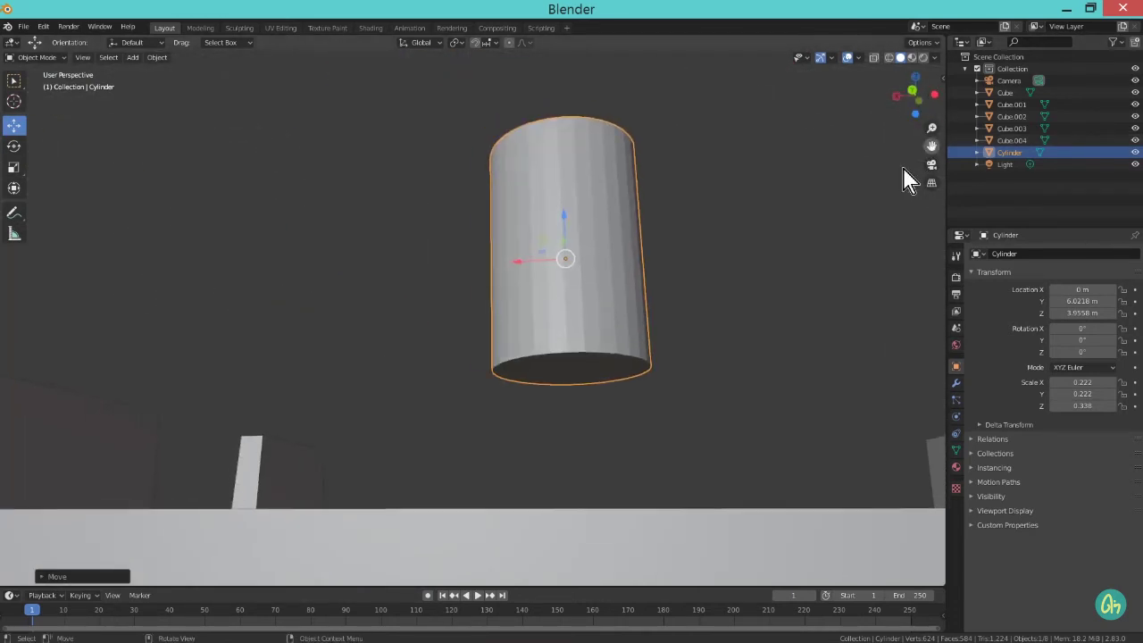
Step: Extrude the bottom face and scale it inward so the glass tapers to a narrower base
{"action": "key", "text": "Tab"}
{"action": "left_click", "coordinate": [583, 361]}
{"action": "key", "text": "e"}
{"action": "key", "text": "s"}
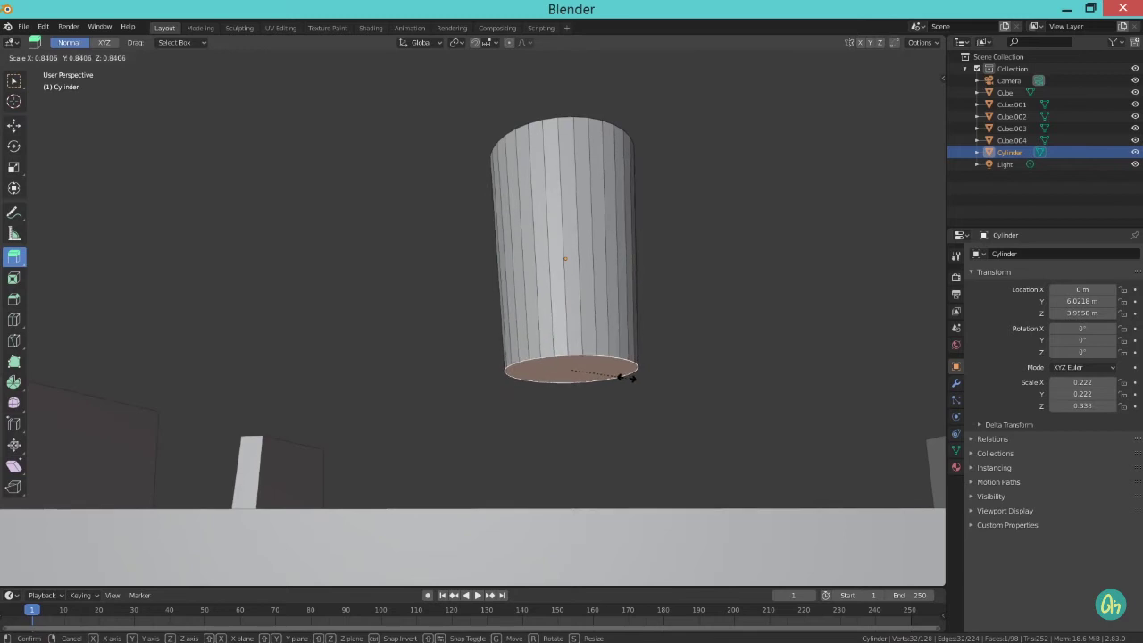
{"action": "left_click", "coordinate": [620, 378]}
{"action": "scroll", "coordinate": [625, 312], "scroll_direction": "down", "scroll_amount": 5}
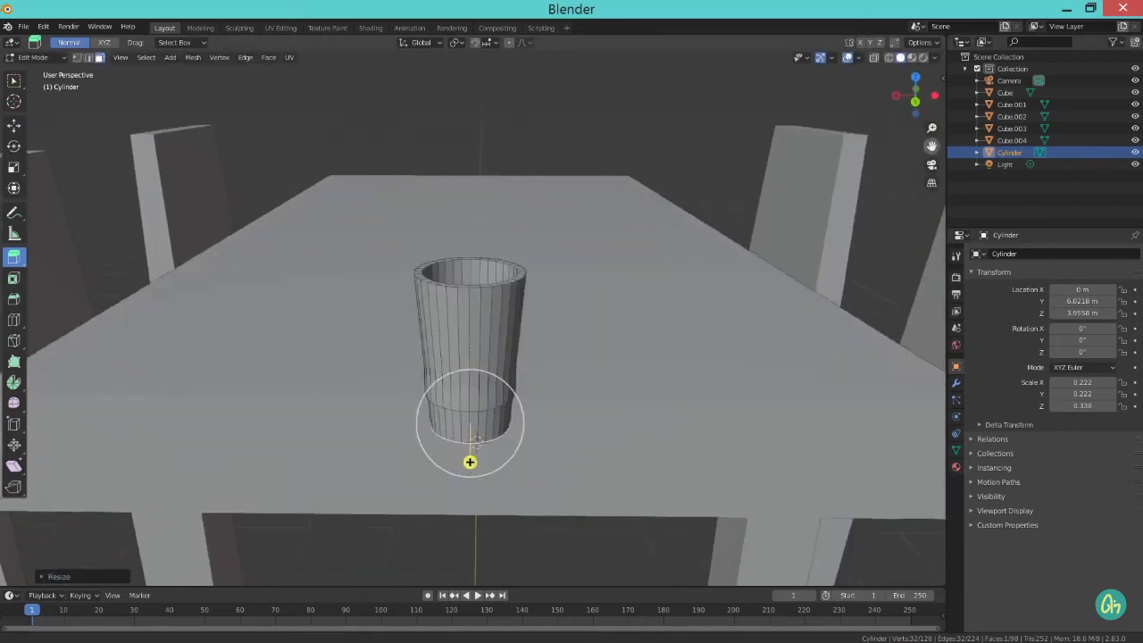
{"action": "left_click", "coordinate": [915, 79]}
{"action": "left_click", "coordinate": [915, 78]}
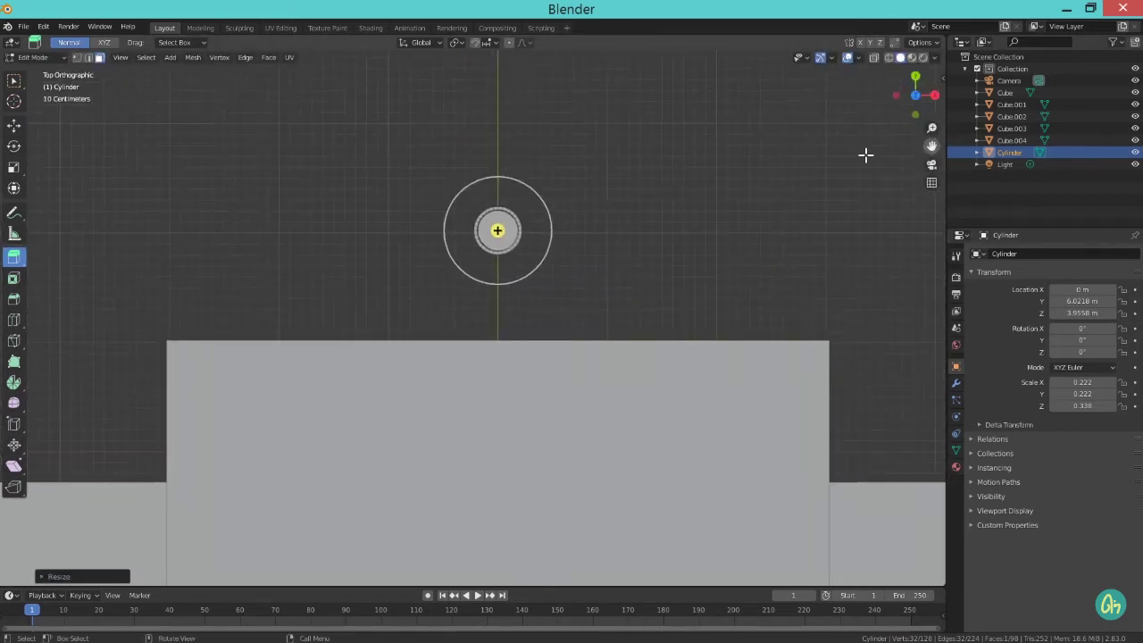
{"action": "key", "text": "s"}
{"action": "left_click", "coordinate": [527, 169]}
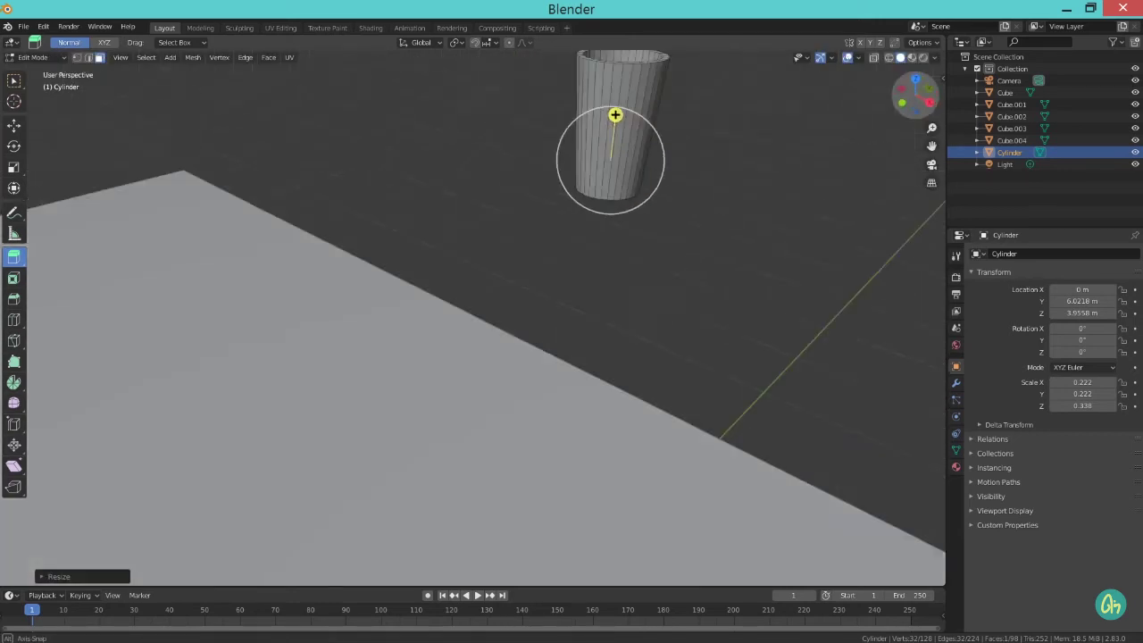
{"action": "middle_click_drag", "start_coordinate": [515, 166], "coordinate": [751, 204]}
{"action": "key", "text": "Tab"}
Step: In Left view, lower the glass onto the table top and shift it along Y
{"action": "left_click", "coordinate": [931, 91]}
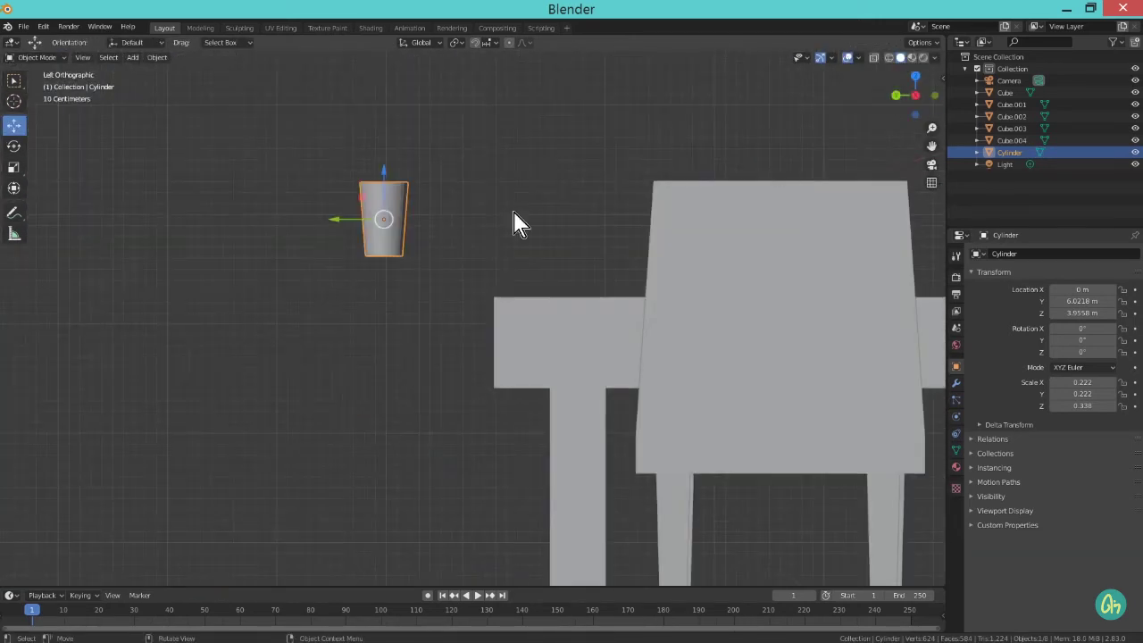
{"action": "left_click_drag", "start_coordinate": [385, 177], "coordinate": [401, 217]}
{"action": "left_click_drag", "start_coordinate": [335, 255], "coordinate": [497, 263]}
{"action": "left_click_drag", "start_coordinate": [550, 214], "coordinate": [550, 214]}
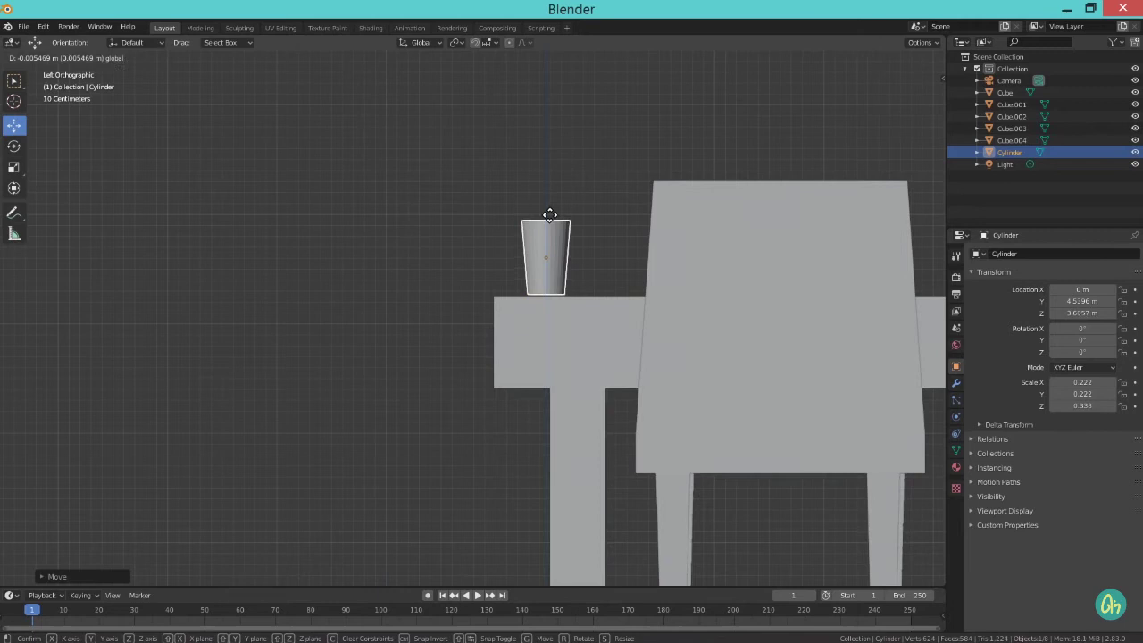
{"action": "left_click", "coordinate": [551, 218]}
Step: From Top view, slide the glass toward the table's end and enlarge it to 0.364 × 0.364 × 0.554
{"action": "left_click", "coordinate": [916, 76]}
{"action": "middle_click_drag", "start_coordinate": [563, 552], "coordinate": [562, 382], "text": "shift"}
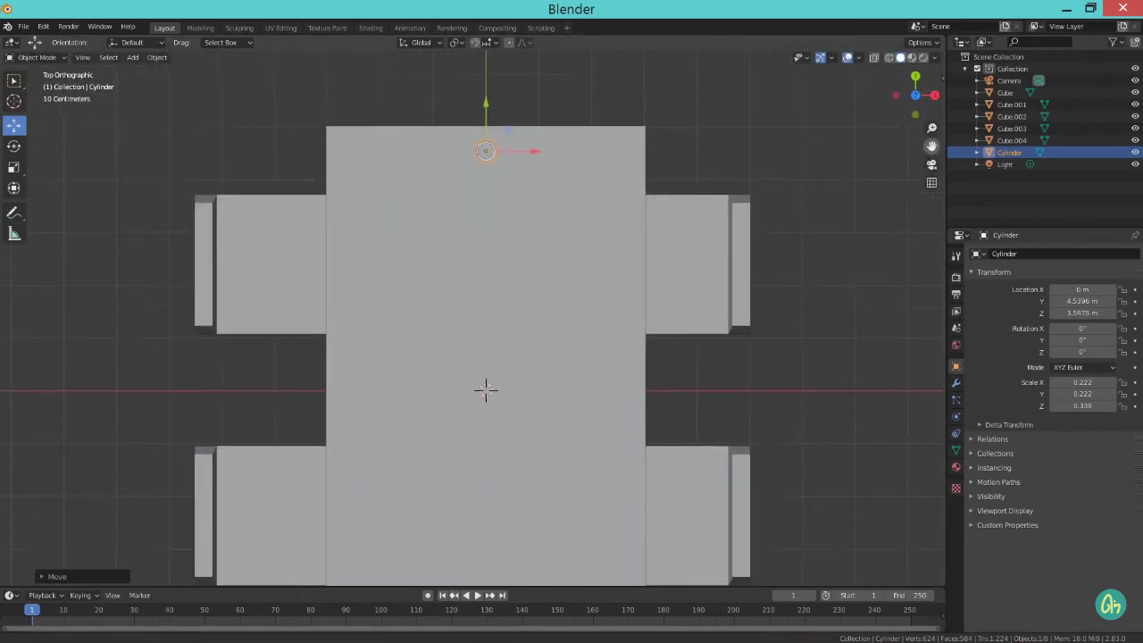
{"action": "left_click_drag", "start_coordinate": [486, 107], "coordinate": [485, 168]}
{"action": "key", "text": "s"}
{"action": "left_click", "coordinate": [629, 214]}
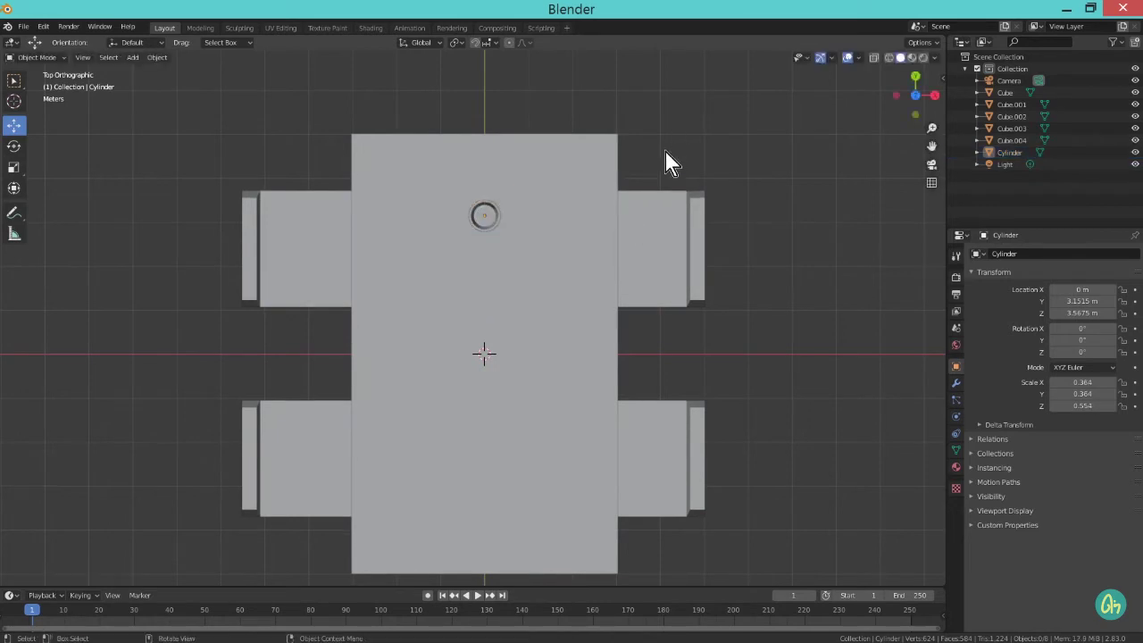
Step: Add a new cube to the scene
{"action": "left_click_drag", "start_coordinate": [915, 91], "coordinate": [533, 253]}
{"action": "key", "text": "shift+a"}
{"action": "left_click", "coordinate": [578, 283]}
Step: Flatten the new cube into a thin 1 × 1.433 place mat and slide it toward the table's left side
{"action": "mouse_move", "coordinate": [493, 393]}
{"action": "left_mouse_down"}
{"action": "mouse_move", "coordinate": [538, 238]}
{"action": "mouse_move", "coordinate": [495, 279]}
{"action": "left_mouse_up"}
{"action": "left_click", "coordinate": [14, 167]}
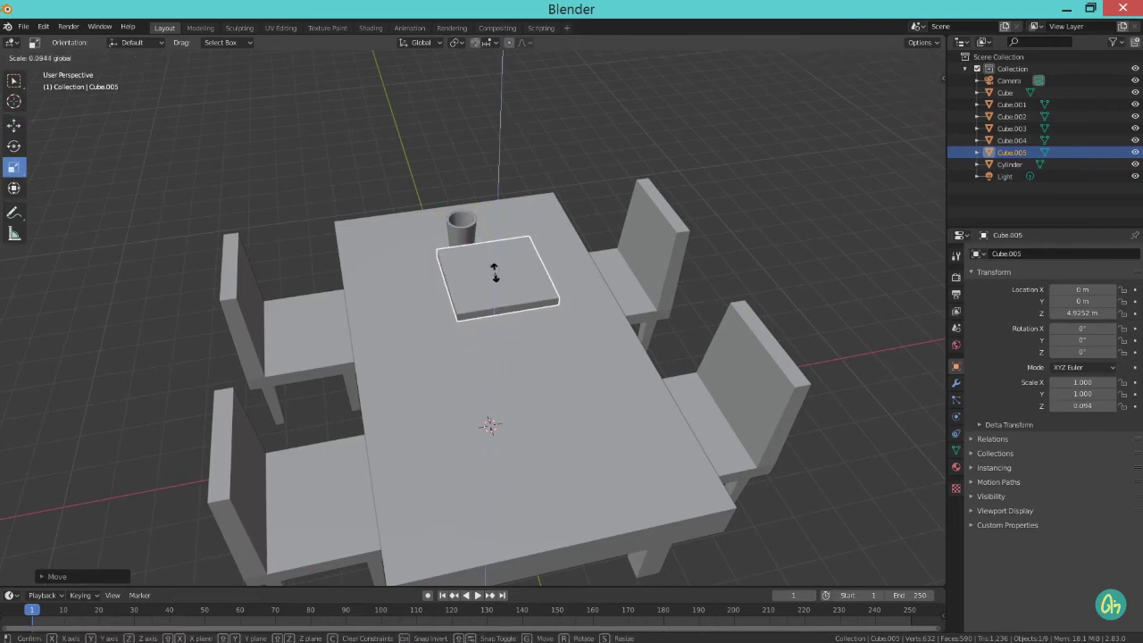
{"action": "left_click", "coordinate": [494, 279]}
{"action": "left_click", "coordinate": [917, 80]}
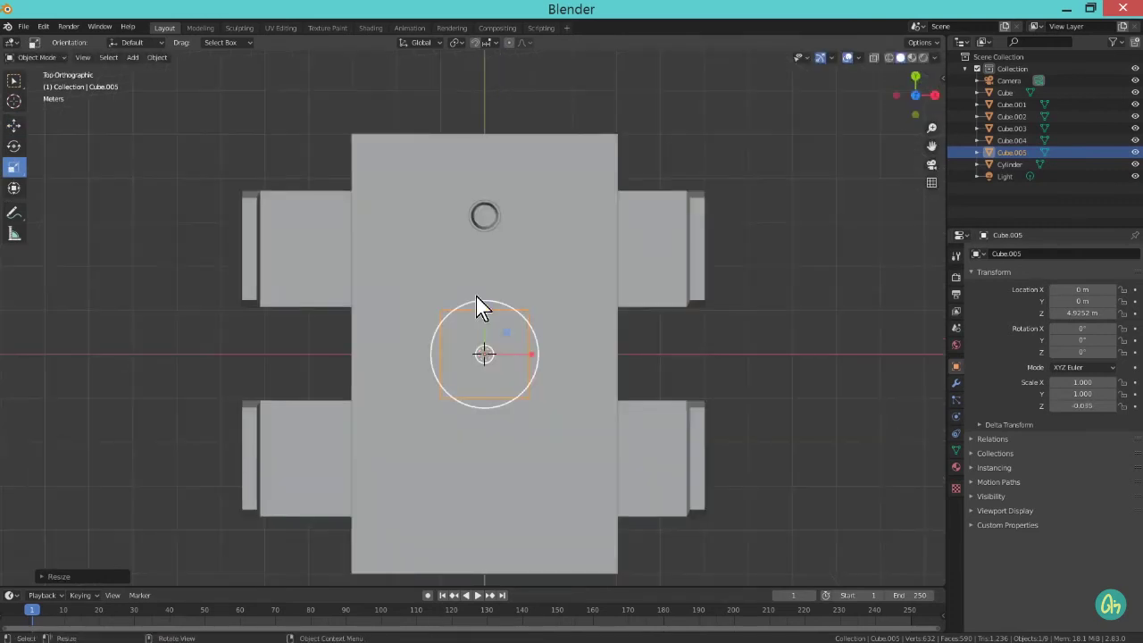
{"action": "mouse_move", "coordinate": [526, 355]}
{"action": "left_mouse_down"}
{"action": "mouse_move", "coordinate": [472, 358]}
{"action": "mouse_move", "coordinate": [522, 364]}
{"action": "mouse_move", "coordinate": [414, 176]}
{"action": "left_mouse_up"}
{"action": "mouse_move", "coordinate": [457, 247]}
{"action": "left_mouse_down"}
{"action": "mouse_move", "coordinate": [421, 245]}
{"action": "mouse_move", "coordinate": [470, 255]}
{"action": "left_mouse_up"}
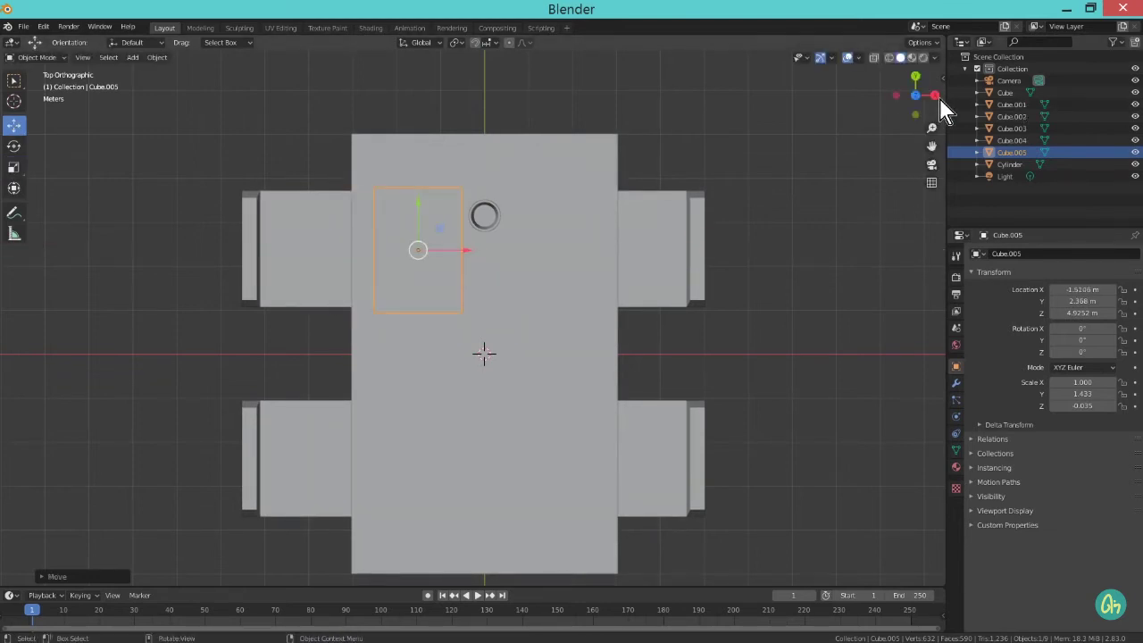
Step: Lower the place mat onto the tabletop in side view and start a duplicate of it
{"action": "key", "text": "alt+a"}
{"action": "left_click", "coordinate": [933, 95]}
{"action": "left_click_drag", "start_coordinate": [543, 199], "coordinate": [546, 255]}
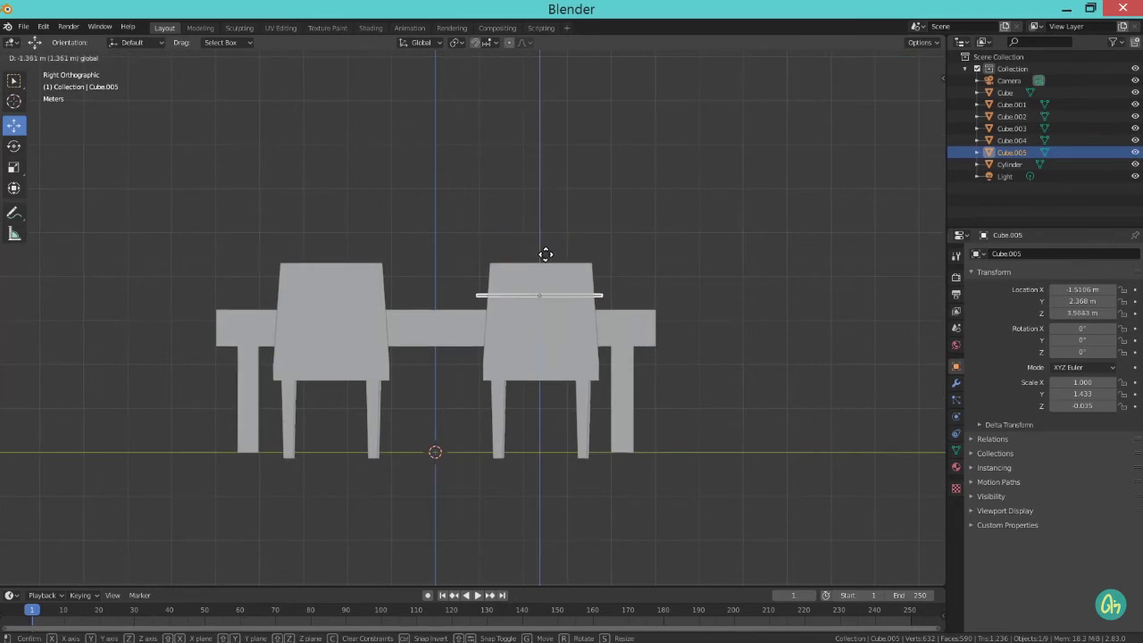
{"action": "left_click", "coordinate": [546, 265]}
{"action": "middle_click_drag", "start_coordinate": [545, 264], "coordinate": [500, 259]}
{"action": "key", "text": "KP_7"}
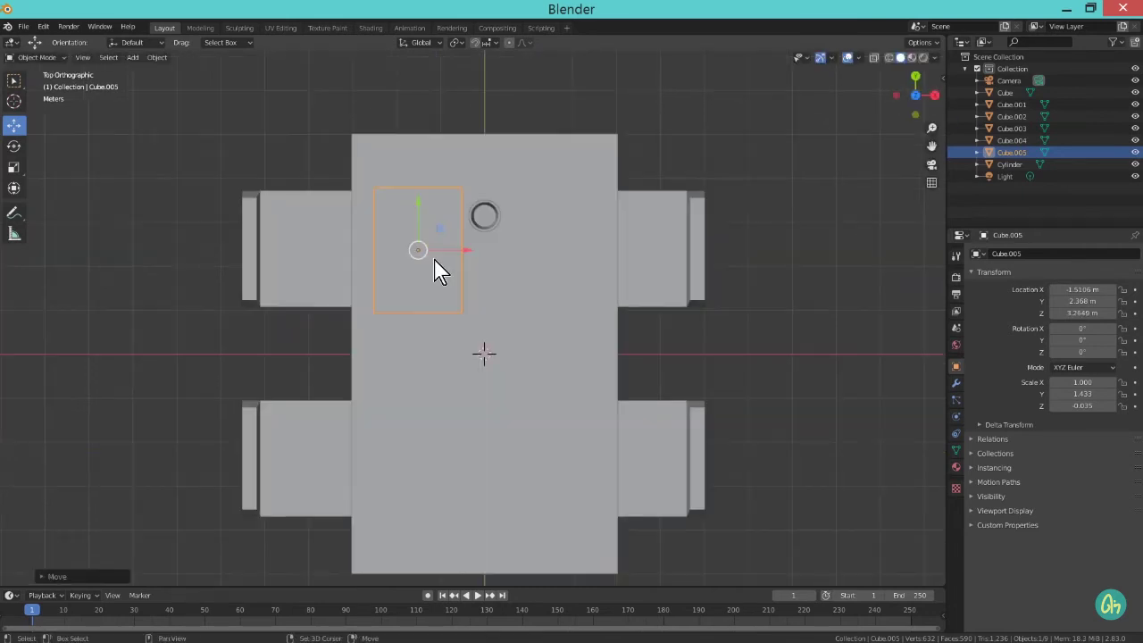
{"action": "key", "text": "shift+d"}
Step: Place the mat copy at the upper right, then duplicate both mats along Y to the lower seats
{"action": "key", "text": "x"}
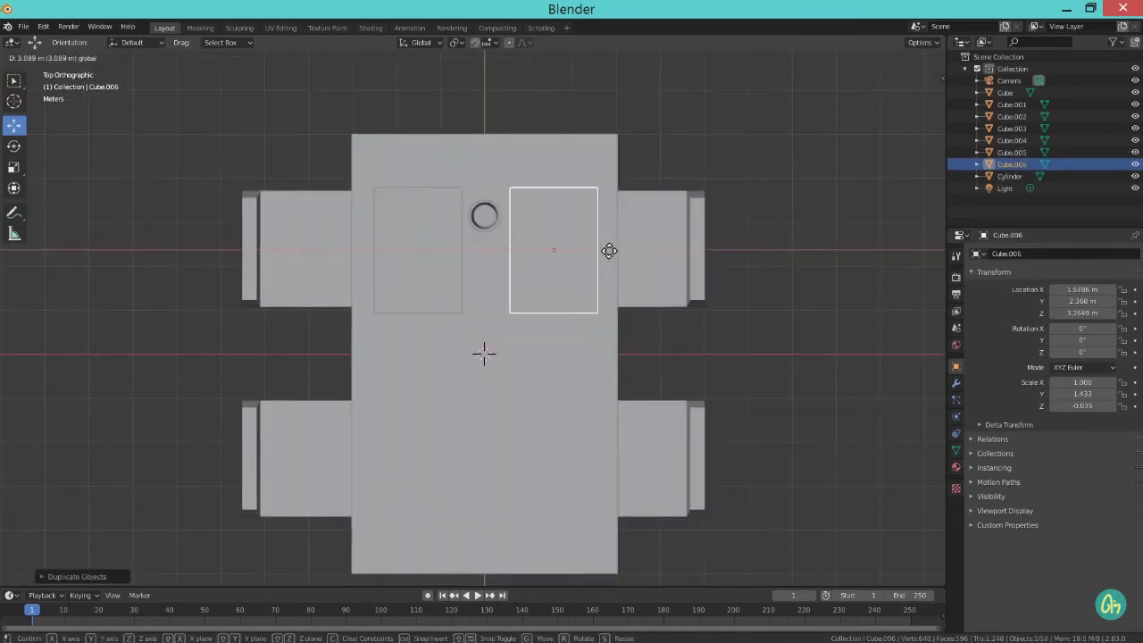
{"action": "left_click", "coordinate": [608, 251]}
{"action": "left_click", "coordinate": [418, 250], "text": "shift"}
{"action": "key", "text": "shift+d"}
{"action": "key", "text": "y"}
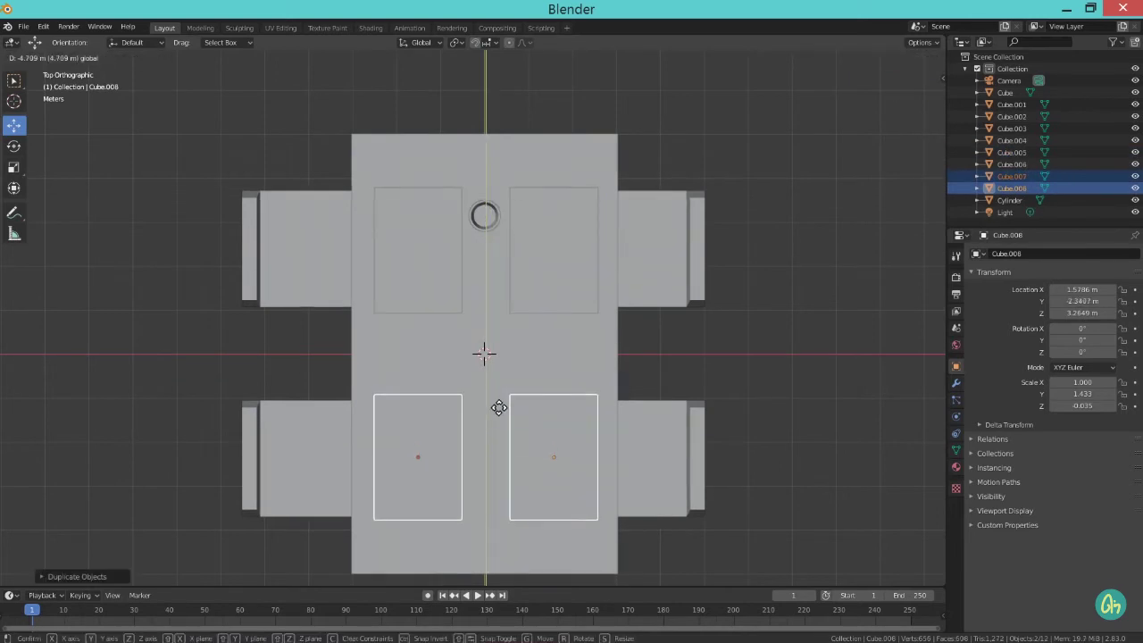
{"action": "left_click", "coordinate": [498, 408]}
Step: Move the glass onto the upper-left mat and copy it along X onto the upper-right mat
{"action": "left_click", "coordinate": [484, 215]}
{"action": "left_click_drag", "start_coordinate": [528, 216], "coordinate": [479, 217]}
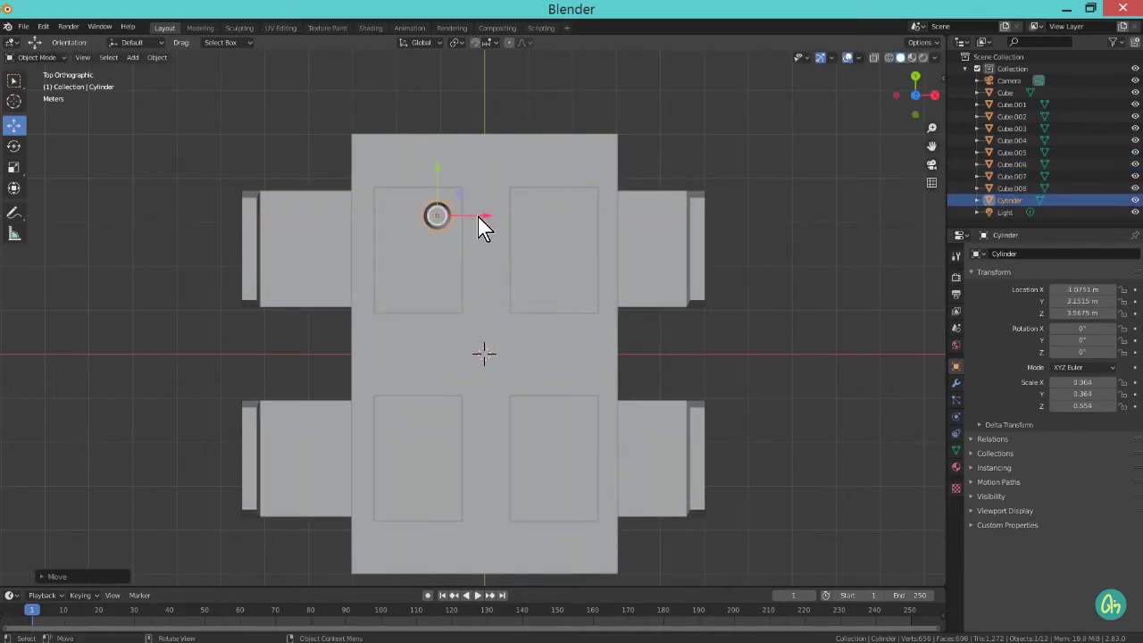
{"action": "key", "text": "shift+d"}
{"action": "key", "text": "x"}
{"action": "left_click", "coordinate": [585, 222]}
Step: Duplicate both glasses along Y onto the lower mats and delete an unwanted extra object
{"action": "left_click", "coordinate": [446, 214], "text": "shift"}
{"action": "left_click", "coordinate": [446, 214], "text": "shift"}
{"action": "key", "text": "shift+d"}
{"action": "key", "text": "y"}
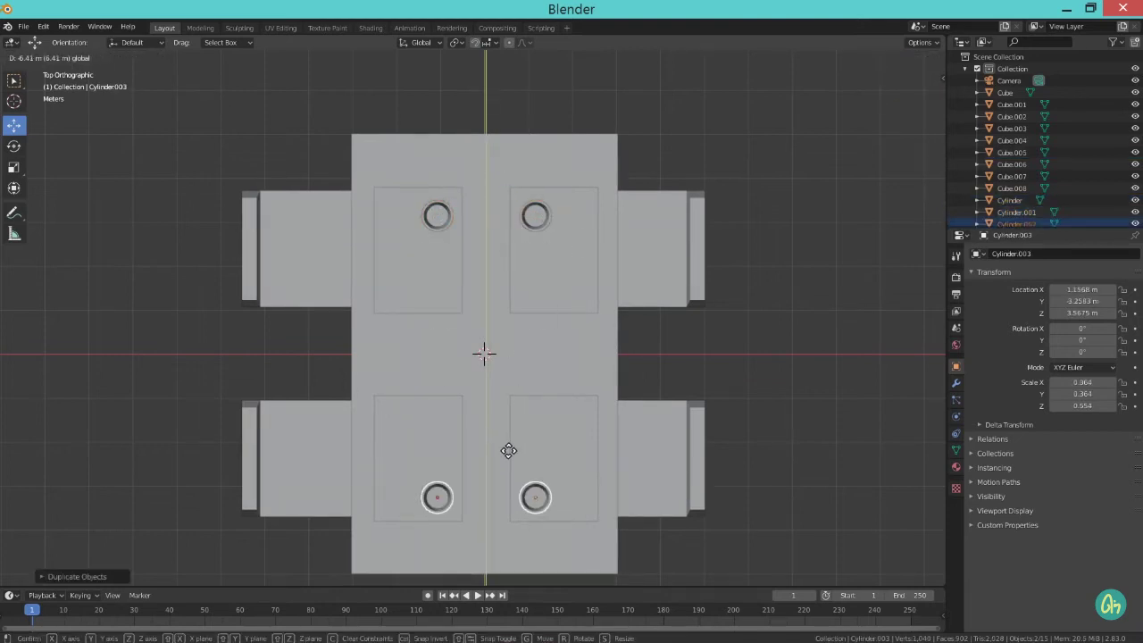
{"action": "left_click", "coordinate": [509, 454]}
{"action": "left_click_drag", "start_coordinate": [911, 94], "coordinate": [521, 244]}
{"action": "key", "text": "Delete"}
Step: Add a cylinder, raise it above the table, and flatten it into a plate-sized disc
{"action": "key", "text": "shift+a"}
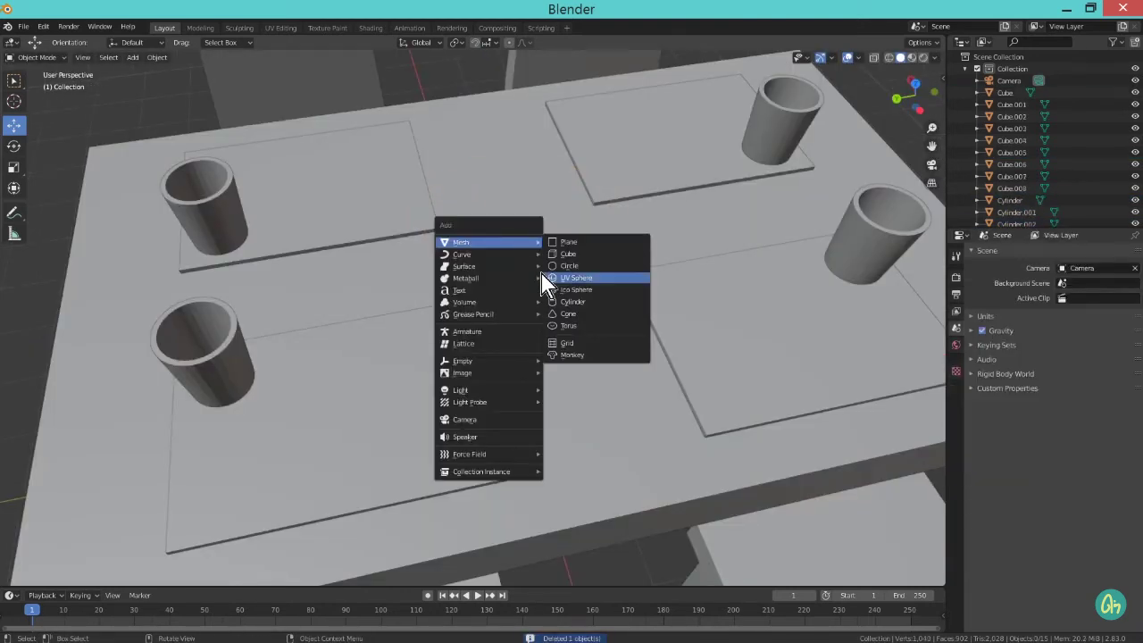
{"action": "left_click", "coordinate": [597, 302]}
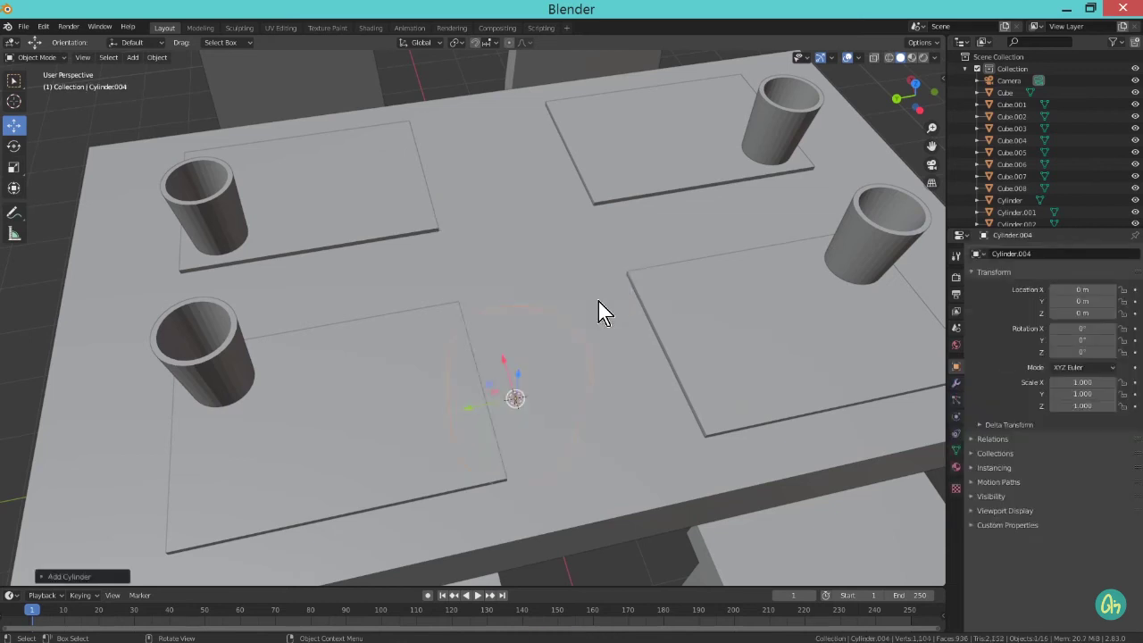
{"action": "mouse_move", "coordinate": [520, 376]}
{"action": "left_mouse_down"}
{"action": "mouse_move", "coordinate": [539, 87]}
{"action": "mouse_move", "coordinate": [541, 158]}
{"action": "left_mouse_up"}
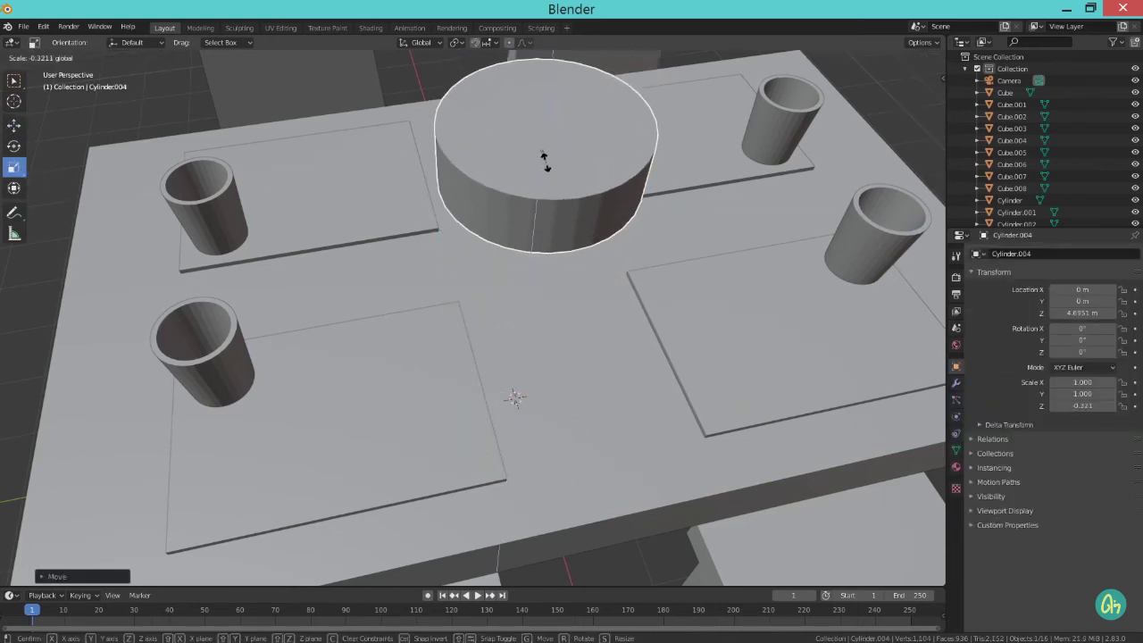
{"action": "key", "text": "KP_7"}
{"action": "mouse_move", "coordinate": [528, 319]}
{"action": "left_mouse_down"}
{"action": "mouse_move", "coordinate": [523, 328]}
{"action": "mouse_move", "coordinate": [524, 178]}
{"action": "left_mouse_up"}
Step: Position the disc over the upper-left place mat
{"action": "left_click", "coordinate": [13, 125]}
{"action": "left_click_drag", "start_coordinate": [544, 225], "coordinate": [439, 237]}
{"action": "mouse_move", "coordinate": [401, 170]}
{"action": "left_mouse_down"}
{"action": "mouse_move", "coordinate": [472, 225]}
{"action": "mouse_move", "coordinate": [445, 216]}
{"action": "left_mouse_up"}
{"action": "left_click", "coordinate": [462, 288]}
{"action": "scroll", "coordinate": [561, 293], "scroll_direction": "down", "scroll_amount": 1}
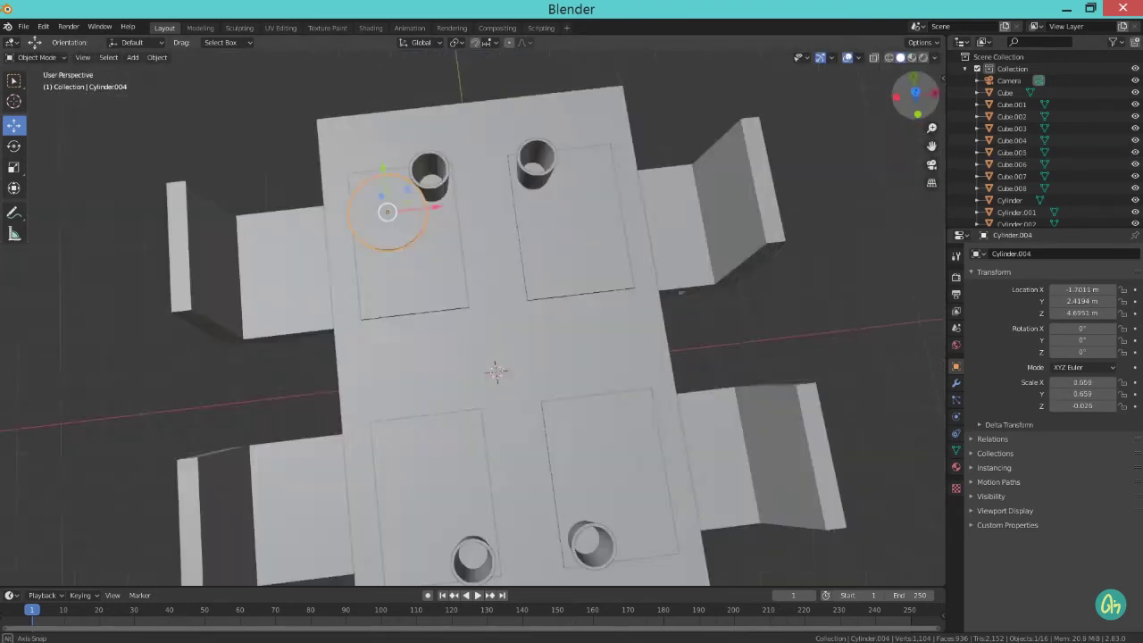
{"action": "middle_click_drag", "start_coordinate": [482, 225], "coordinate": [479, 289]}
{"action": "scroll", "coordinate": [479, 289], "scroll_direction": "up", "scroll_amount": 3}
{"action": "scroll", "coordinate": [479, 290], "scroll_direction": "up", "scroll_amount": 2}
{"action": "left_click_drag", "start_coordinate": [923, 125], "coordinate": [859, 157]}
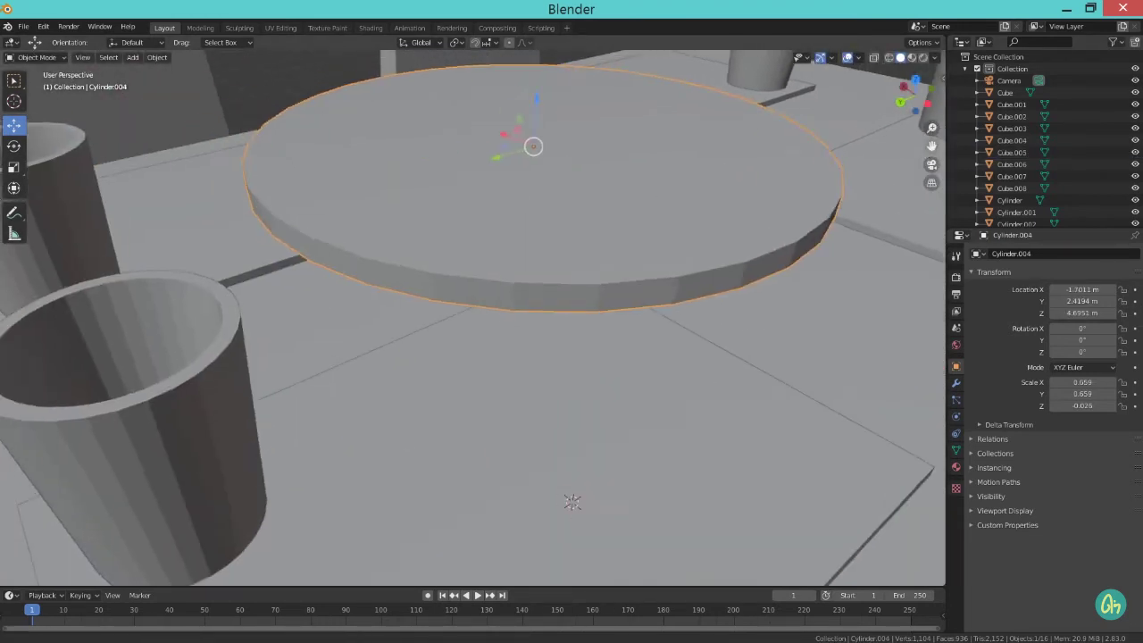
Step: Move the 0.659 × 0.659 × 0.026 disc off the table to X 13.518 m and enter its mesh editing
{"action": "key", "text": "Tab"}
{"action": "key", "text": "alt+a"}
{"action": "key", "text": "a"}
{"action": "mouse_move", "coordinate": [915, 94]}
{"action": "left_mouse_down"}
{"action": "mouse_move", "coordinate": [920, 133]}
{"action": "mouse_move", "coordinate": [920, 107]}
{"action": "left_mouse_up"}
{"action": "scroll", "coordinate": [480, 266], "scroll_direction": "down", "scroll_amount": 3}
{"action": "key", "text": "Tab"}
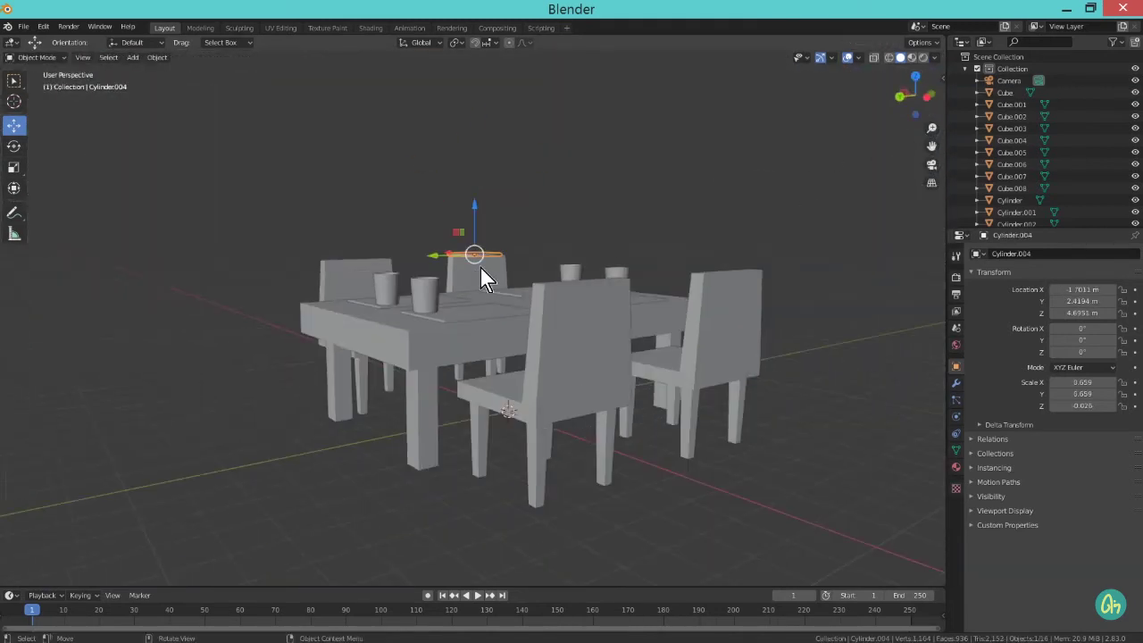
{"action": "left_click_drag", "start_coordinate": [429, 256], "coordinate": [313, 275]}
{"action": "left_click_drag", "start_coordinate": [218, 299], "coordinate": [491, 271]}
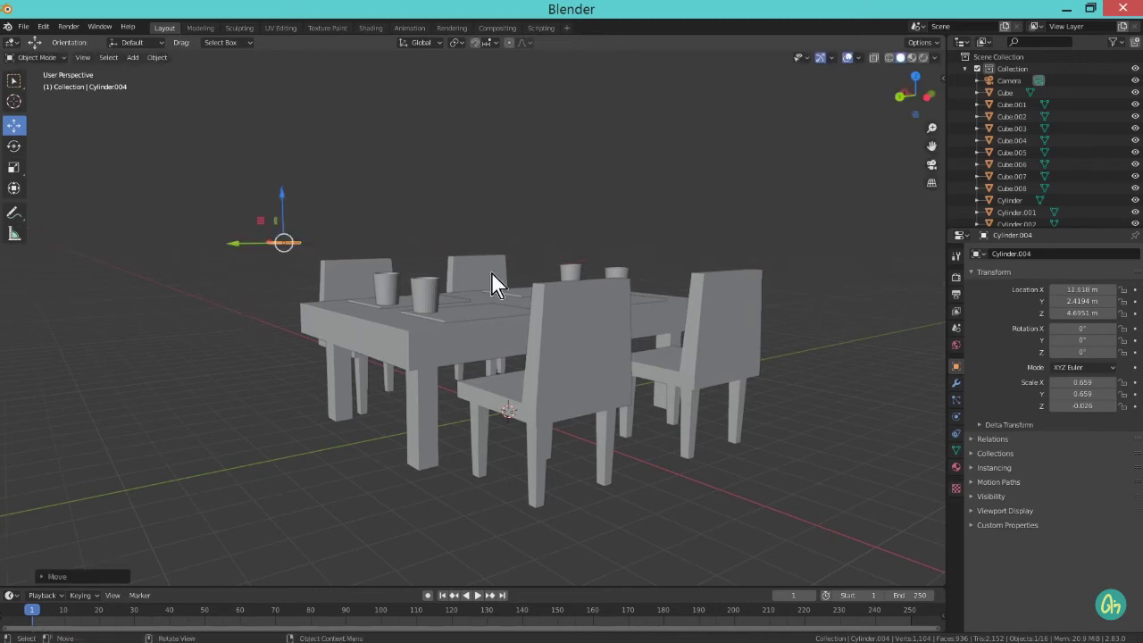
{"action": "middle_click_drag", "start_coordinate": [930, 156], "coordinate": [930, 108]}
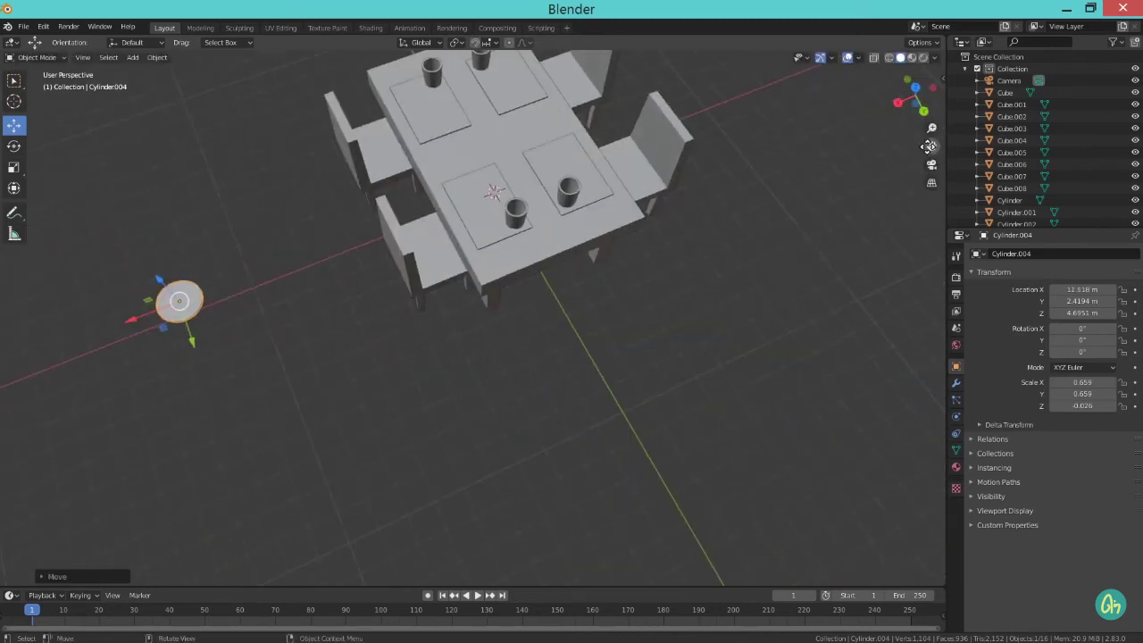
{"action": "key", "text": "KP_Decimal"}
{"action": "key", "text": "Tab"}
Step: From Bottom view, extrude the disc's bottom face and shrink it inward
{"action": "left_click", "coordinate": [919, 104]}
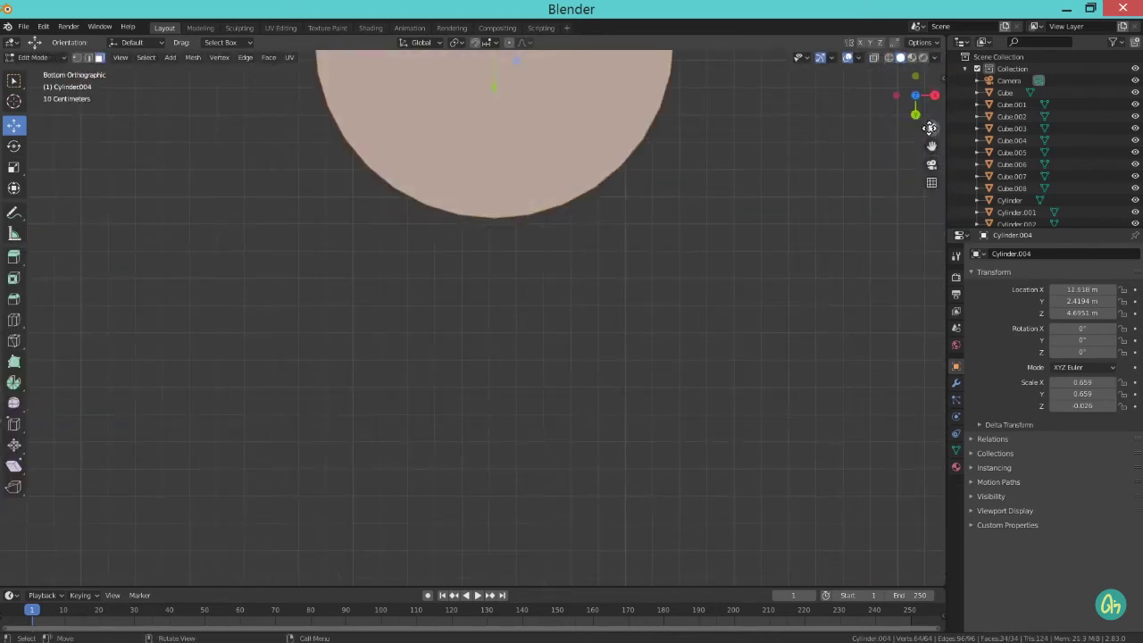
{"action": "key", "text": "KP_Decimal"}
{"action": "left_click", "coordinate": [24, 255]}
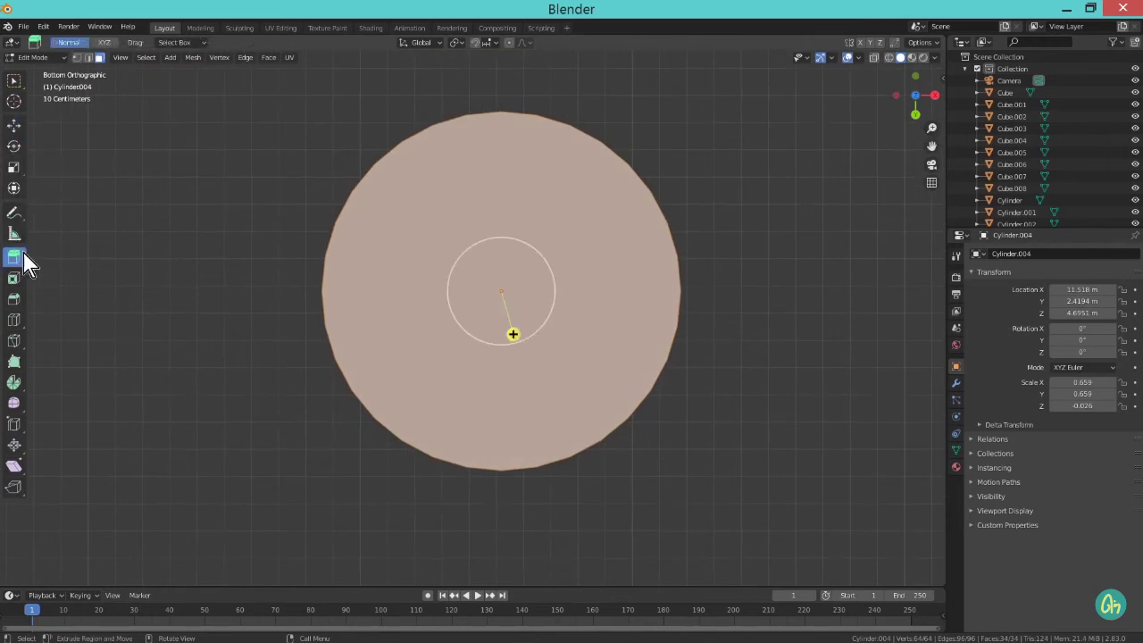
{"action": "left_click_drag", "start_coordinate": [516, 335], "coordinate": [600, 313]}
{"action": "key", "text": "s"}
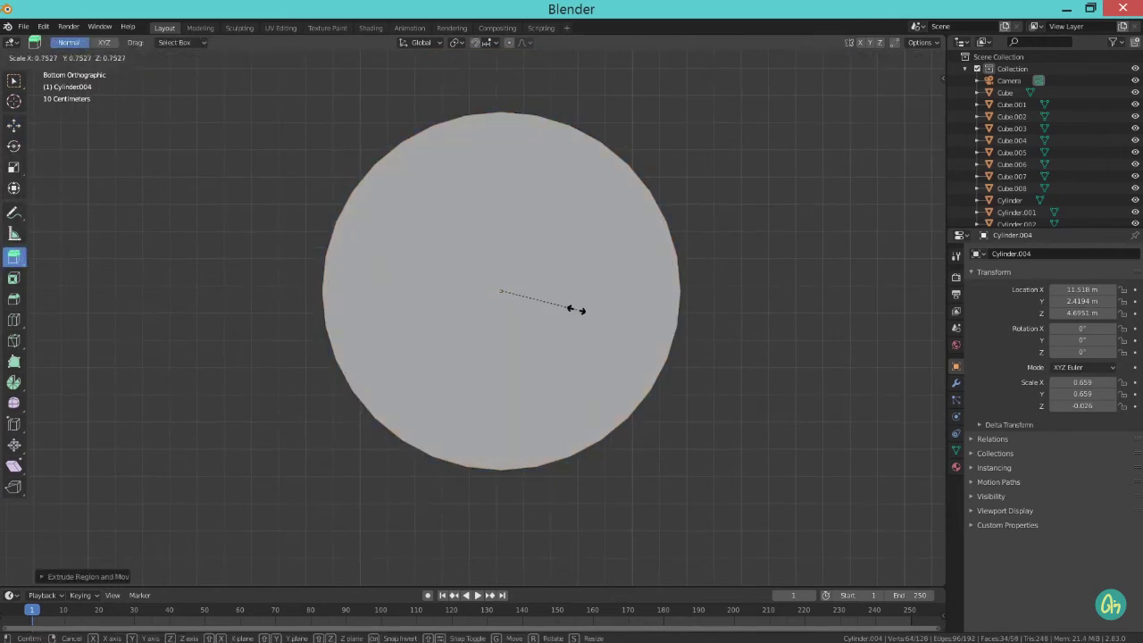
{"action": "left_click", "coordinate": [518, 331]}
{"action": "mouse_move", "coordinate": [518, 331]}
{"action": "middle_mouse_down"}
{"action": "mouse_move", "coordinate": [524, 544]}
{"action": "mouse_move", "coordinate": [512, 550]}
{"action": "middle_mouse_up"}
Step: Extrude the selected face, scale it inward, push it into a step and shrink it again for a tapered foot
{"action": "key", "text": "a"}
{"action": "mouse_move", "coordinate": [912, 93]}
{"action": "left_mouse_down"}
{"action": "mouse_move", "coordinate": [917, 78]}
{"action": "mouse_move", "coordinate": [912, 93]}
{"action": "left_mouse_up"}
{"action": "left_click", "coordinate": [524, 336]}
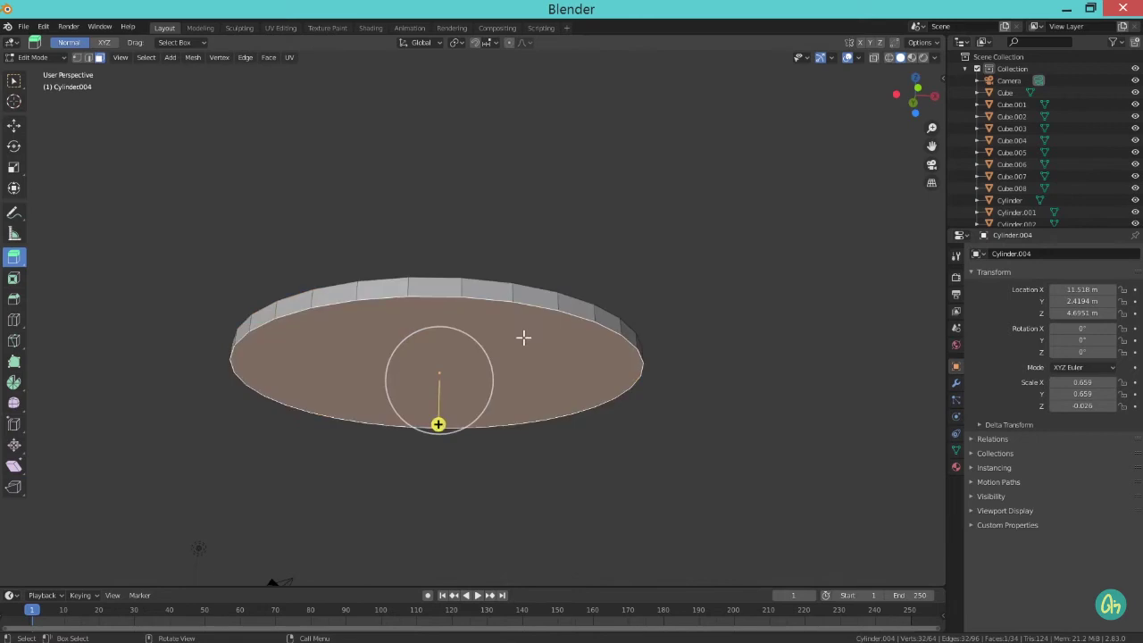
{"action": "left_click", "coordinate": [437, 425]}
{"action": "key", "text": "s"}
{"action": "left_click", "coordinate": [584, 387]}
{"action": "left_click_drag", "start_coordinate": [439, 425], "coordinate": [438, 438]}
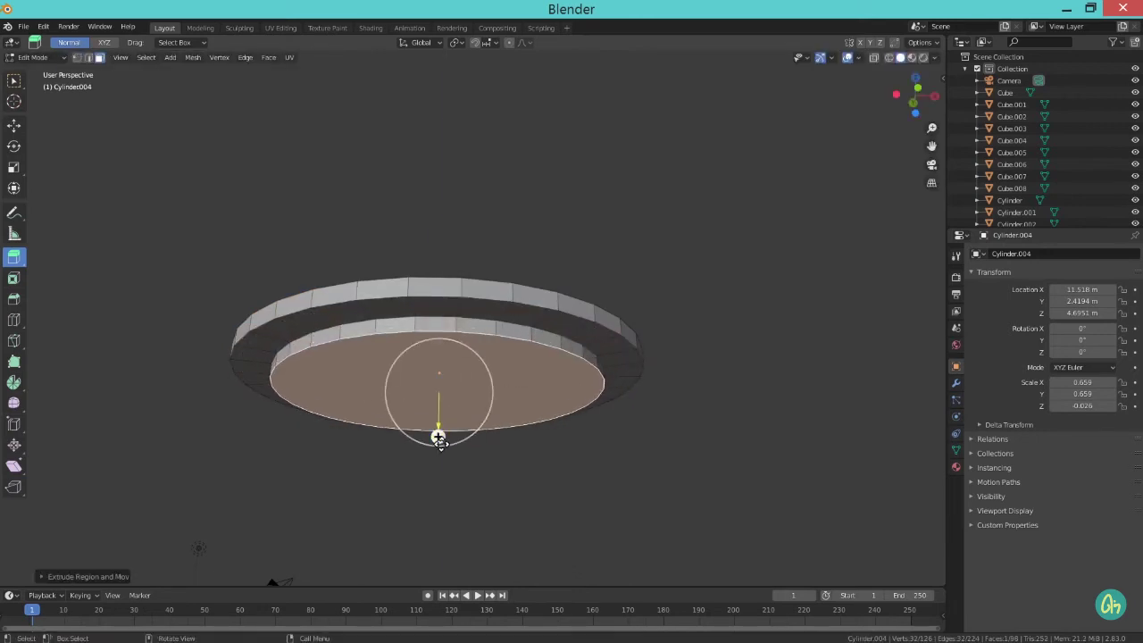
{"action": "key", "text": "s"}
{"action": "left_click", "coordinate": [549, 420]}
{"action": "mouse_move", "coordinate": [931, 114]}
{"action": "left_mouse_down"}
{"action": "mouse_move", "coordinate": [918, 81]}
{"action": "mouse_move", "coordinate": [279, 121]}
{"action": "left_mouse_up"}
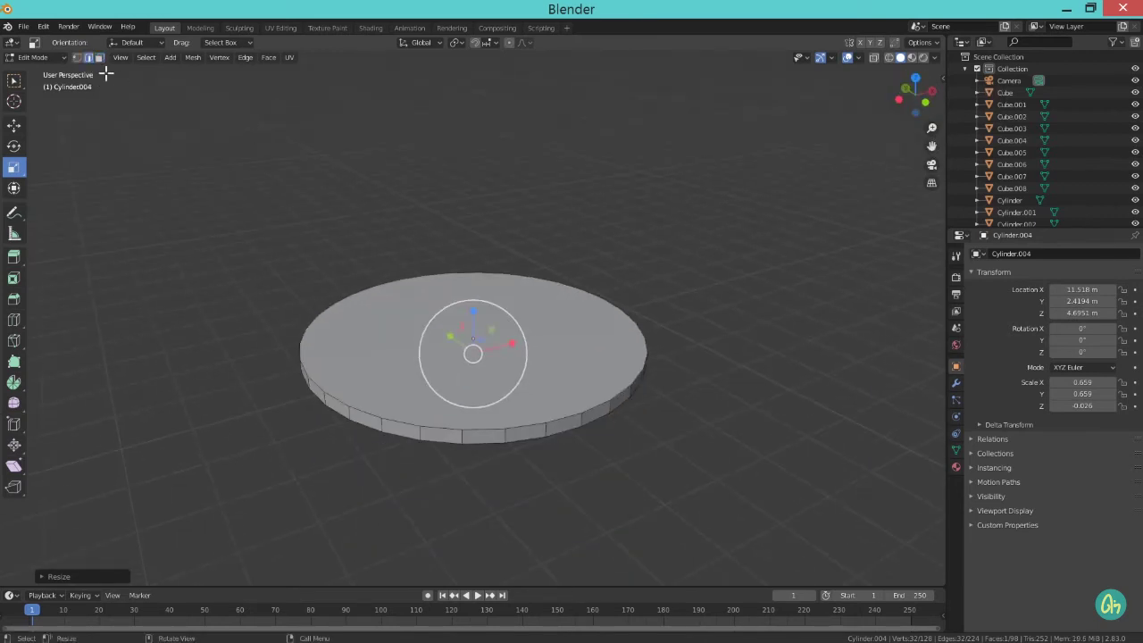
Step: Select the disc's top face and raise it slightly along Z
{"action": "scroll", "coordinate": [105, 74], "scroll_direction": "up", "scroll_amount": 3}
{"action": "left_click", "coordinate": [505, 522], "text": "alt"}
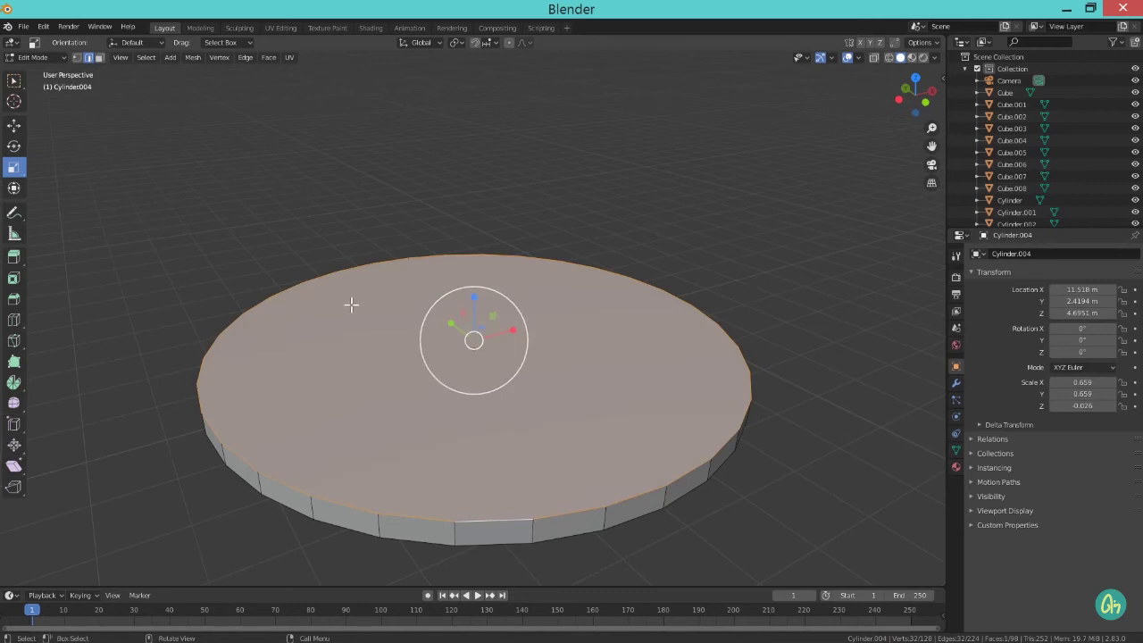
{"action": "left_click", "coordinate": [475, 297]}
{"action": "left_click_drag", "start_coordinate": [475, 297], "coordinate": [470, 276]}
{"action": "key", "text": "shift+space"}
{"action": "key", "text": "g"}
{"action": "left_click", "coordinate": [469, 276]}
{"action": "key", "text": "s"}
{"action": "key", "text": "Escape"}
Step: Extrude and widen the top face, then extrude it down and shrink it into a raised rim around a sunken centre
{"action": "left_click", "coordinate": [14, 256]}
{"action": "left_click_drag", "start_coordinate": [474, 282], "coordinate": [477, 274]}
{"action": "key", "text": "s"}
{"action": "key", "text": "Escape"}
{"action": "key", "text": "s"}
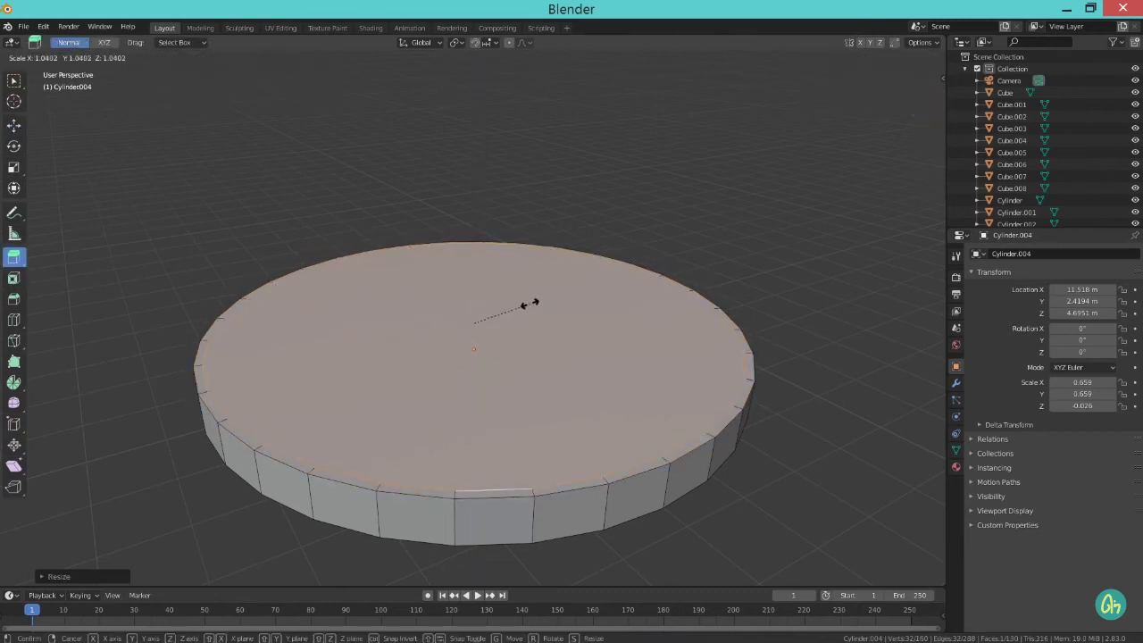
{"action": "left_click", "coordinate": [530, 304]}
{"action": "key", "text": "e"}
{"action": "left_click", "coordinate": [474, 309]}
{"action": "key", "text": "s"}
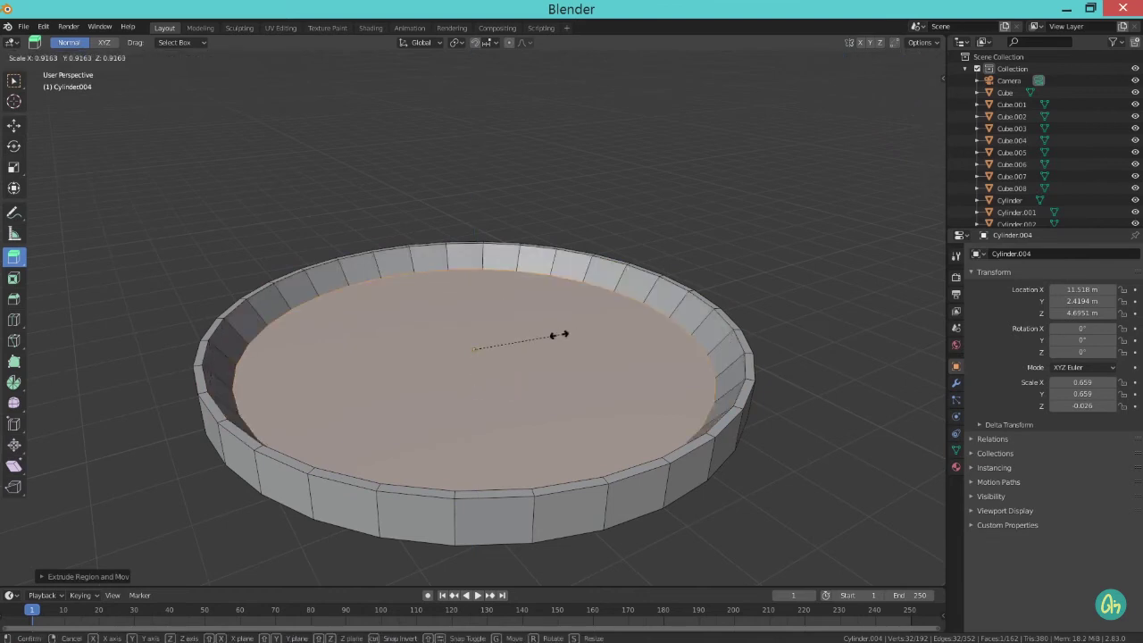
{"action": "left_click", "coordinate": [558, 335]}
Step: Scale the dish's bottom edge loop inward to taper it, then return to Object Mode
{"action": "left_click", "coordinate": [562, 540], "text": "alt"}
{"action": "key", "text": "s"}
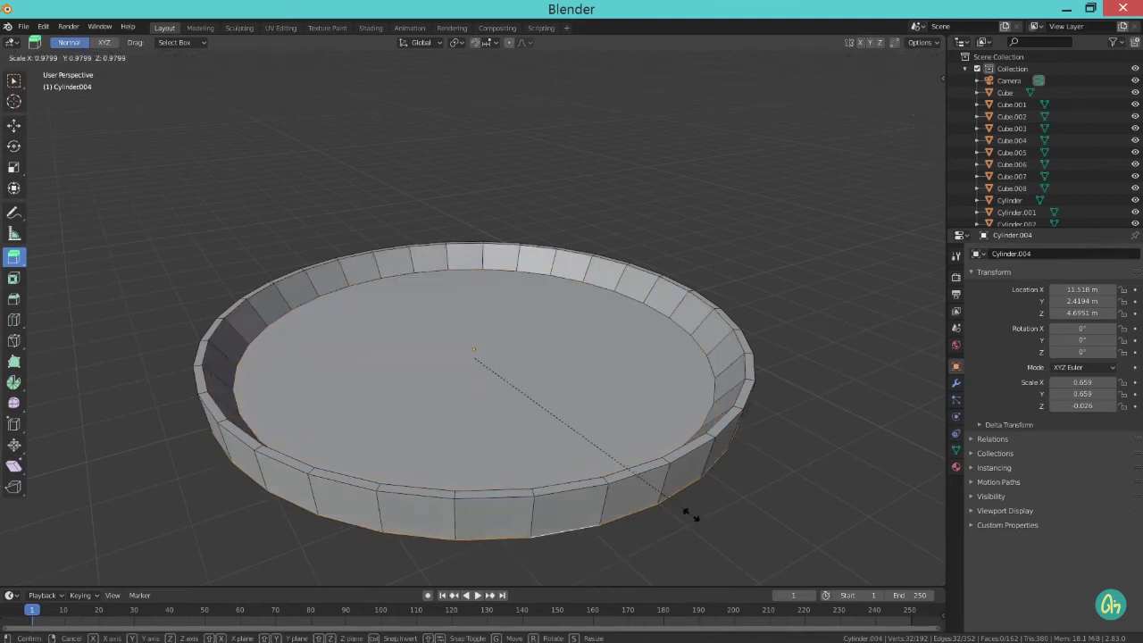
{"action": "left_click", "coordinate": [676, 510]}
{"action": "left_click_drag", "start_coordinate": [927, 105], "coordinate": [791, 192]}
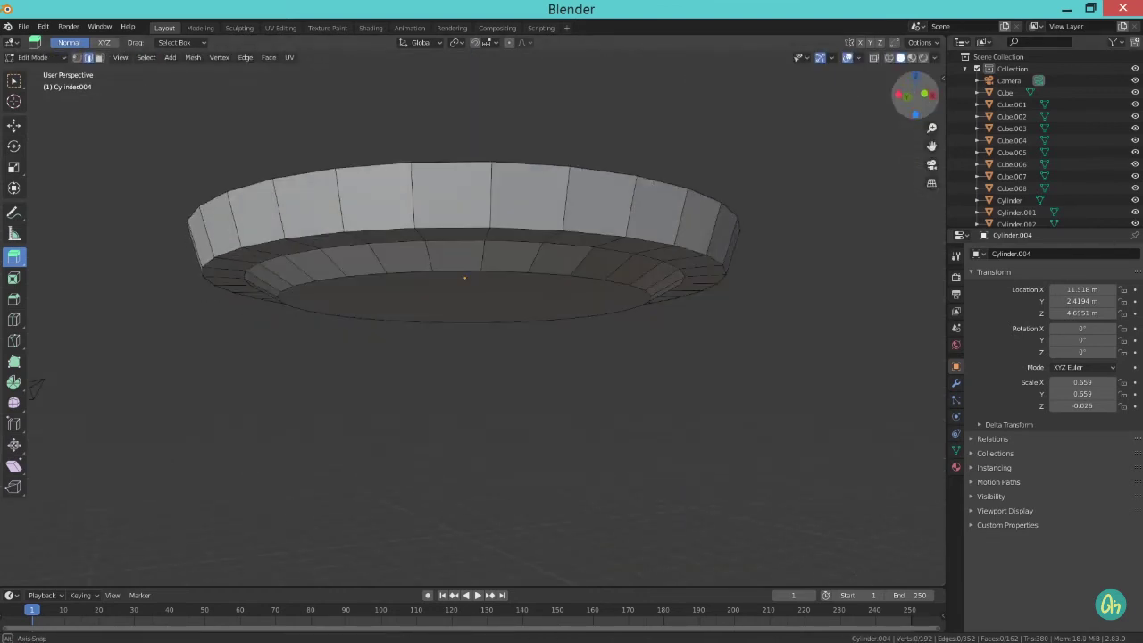
{"action": "left_click_drag", "start_coordinate": [914, 76], "coordinate": [912, 96]}
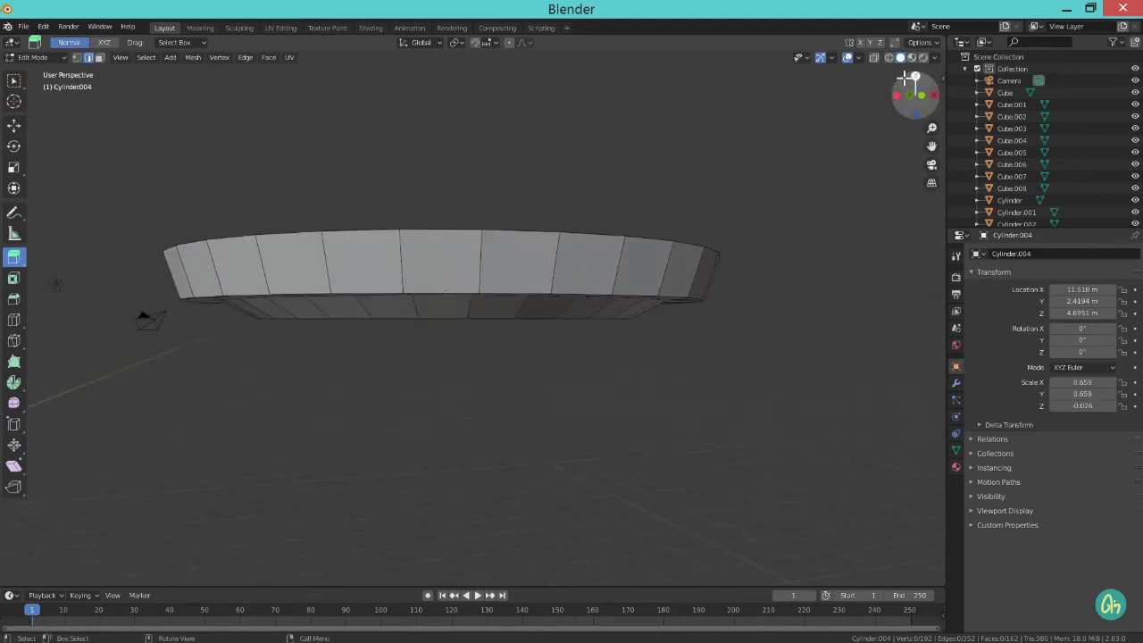
{"action": "key", "text": "Tab"}
Step: Flatten the dish along Z to a scale of 0.013
{"action": "key", "text": "s"}
{"action": "key", "text": "Escape"}
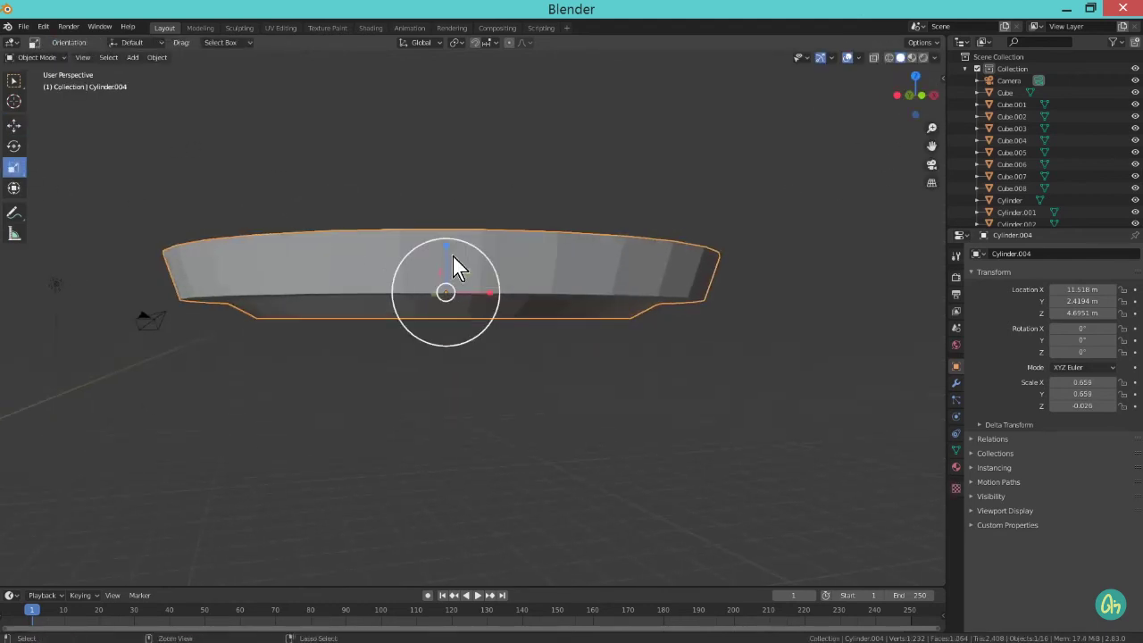
{"action": "key", "text": "s"}
{"action": "key", "text": "z"}
{"action": "left_click", "coordinate": [444, 266]}
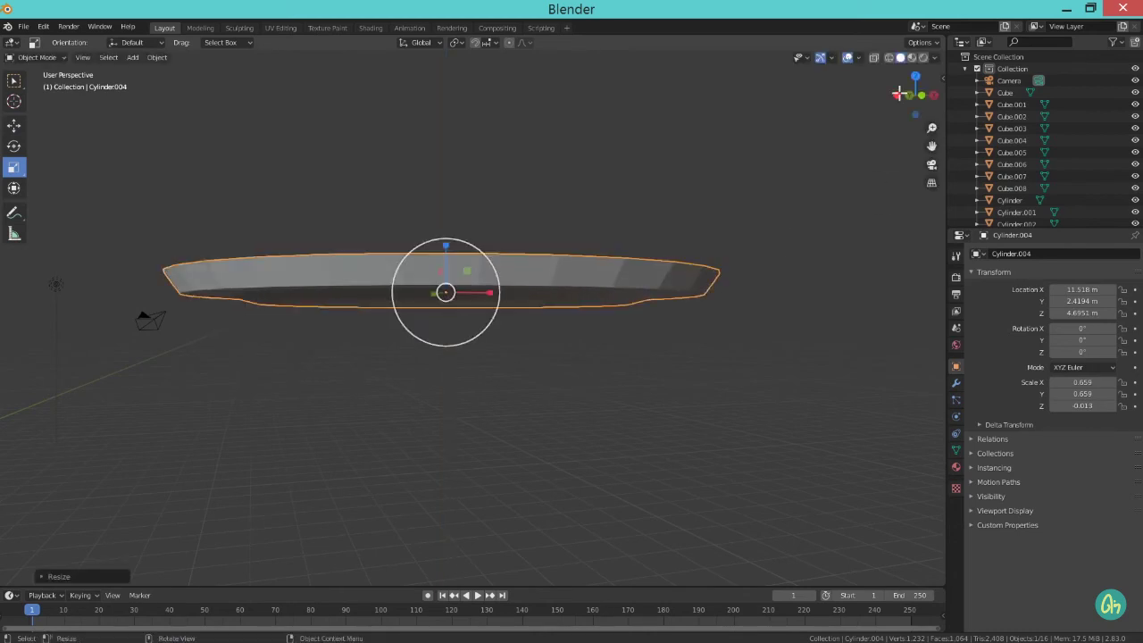
{"action": "left_click_drag", "start_coordinate": [915, 93], "coordinate": [911, 152]}
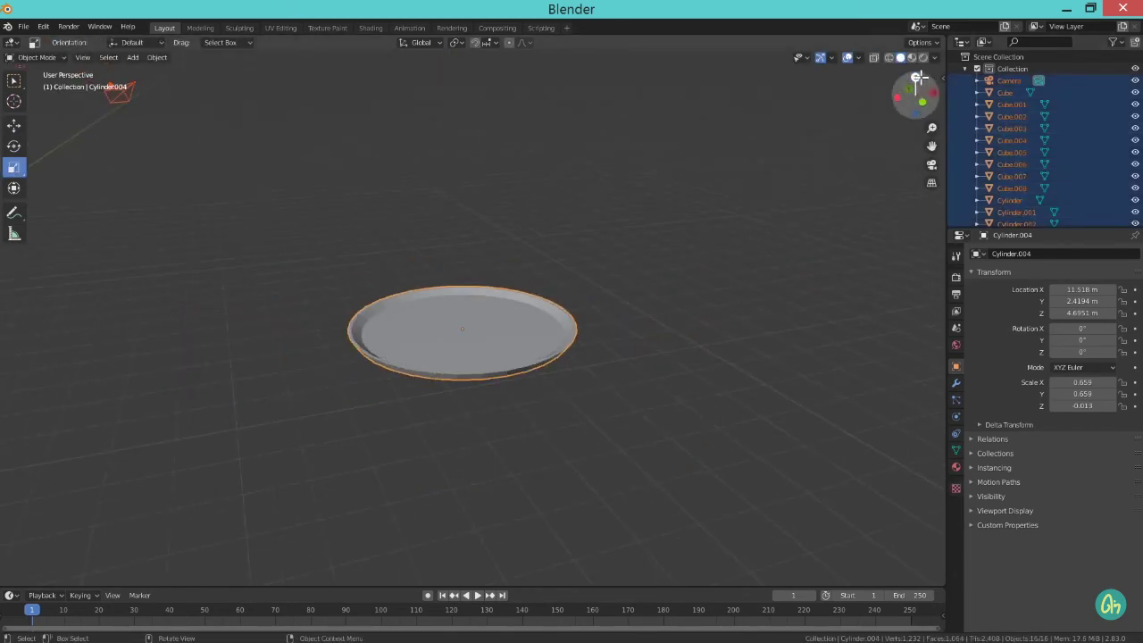
Step: In Top view, slide the plate along X onto the upper-right place mat and start a duplicate
{"action": "key", "text": "KP_7"}
{"action": "scroll", "coordinate": [678, 257], "scroll_direction": "down", "scroll_amount": 2}
{"action": "middle_click_drag", "start_coordinate": [479, 328], "coordinate": [619, 266], "text": "shift"}
{"action": "left_click", "coordinate": [619, 266]}
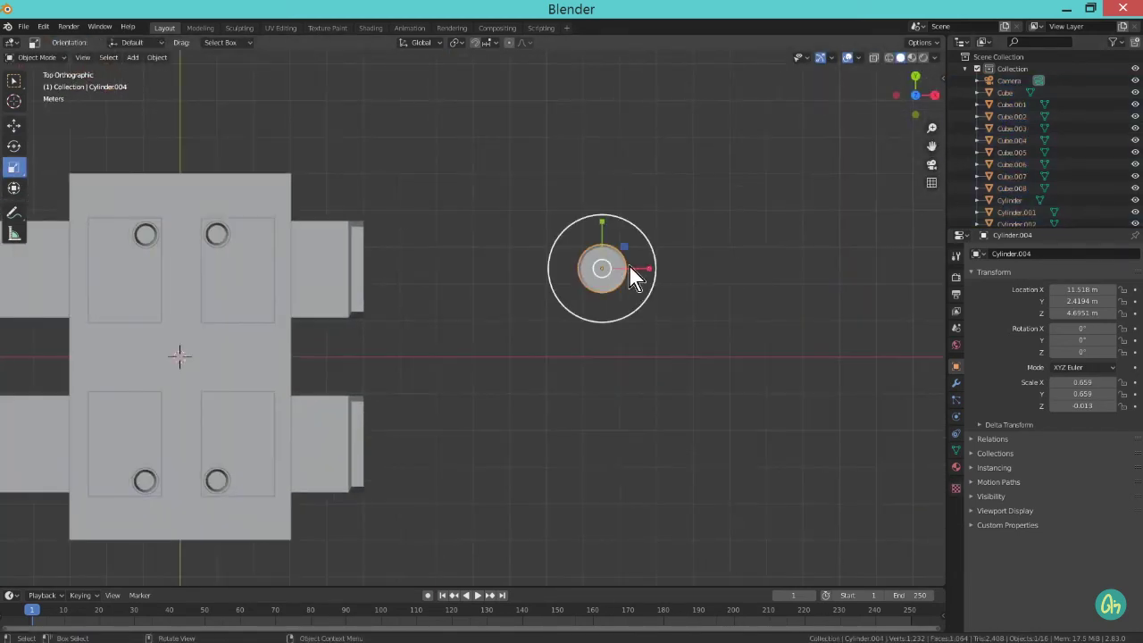
{"action": "left_click", "coordinate": [13, 125]}
{"action": "left_click_drag", "start_coordinate": [648, 272], "coordinate": [284, 275]}
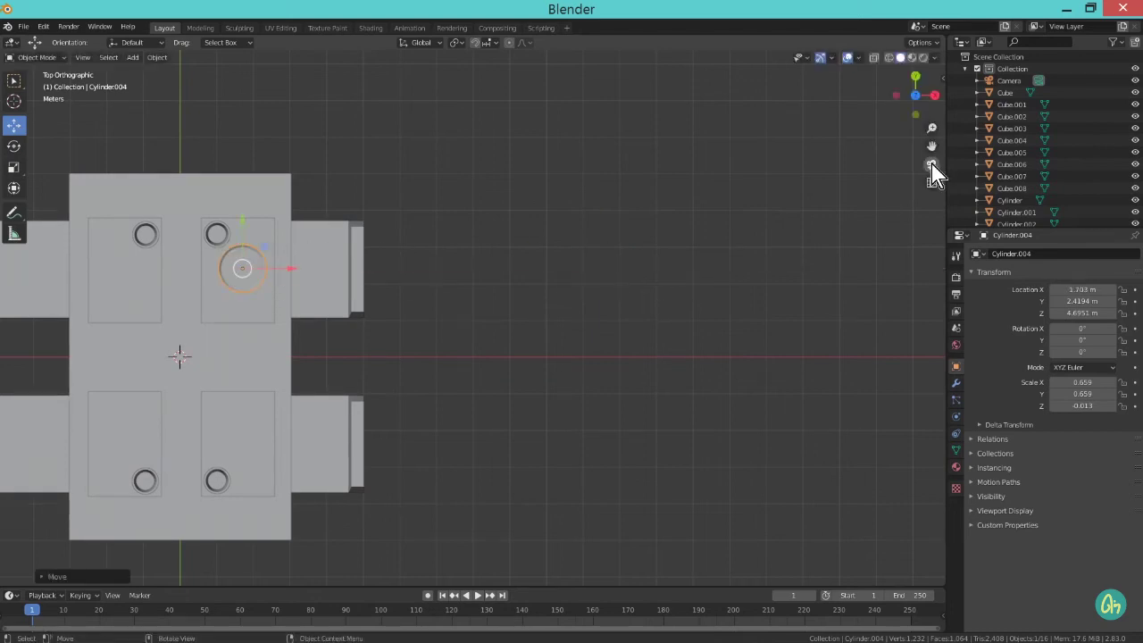
{"action": "middle_click_drag", "start_coordinate": [284, 275], "coordinate": [612, 242], "text": "shift"}
{"action": "scroll", "coordinate": [613, 242], "scroll_direction": "up", "scroll_amount": 2}
{"action": "key", "text": "shift+d"}
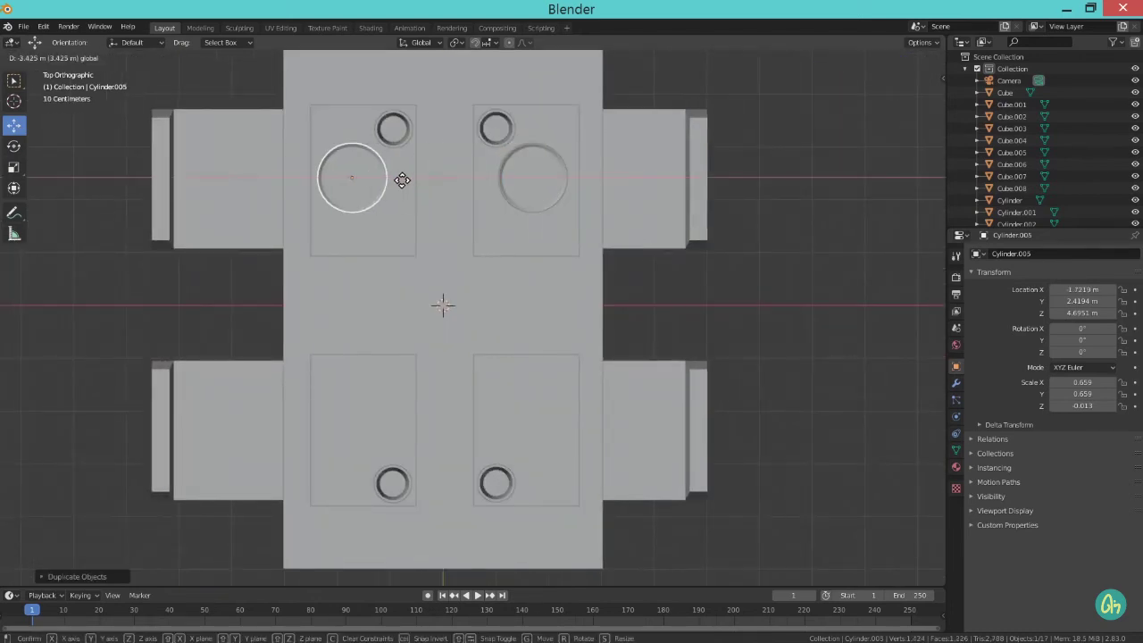
Step: Drop the plate copy on the upper-left mat, then duplicate both plates along Y onto the lower mats
{"action": "left_click", "coordinate": [412, 192]}
{"action": "left_click", "coordinate": [530, 191], "text": "shift"}
{"action": "key", "text": "shift+d"}
{"action": "key", "text": "y"}
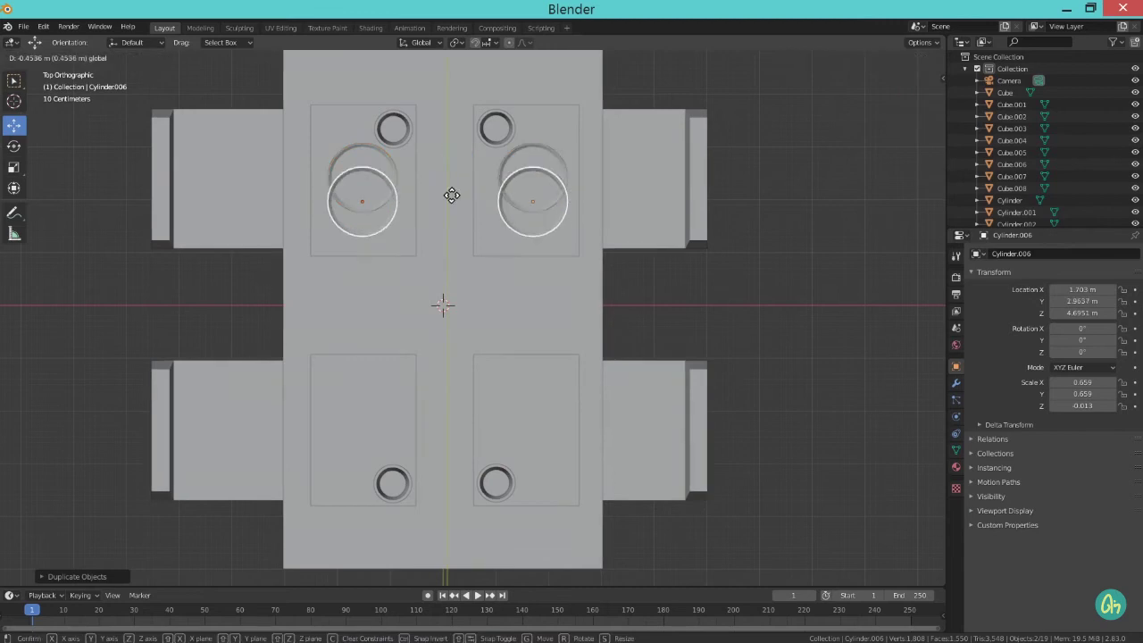
{"action": "left_click", "coordinate": [438, 385]}
Step: In Right view, lower the plates along Z to 3.3115 m so they rest on the mats
{"action": "middle_click_drag", "start_coordinate": [572, 182], "coordinate": [485, 280]}
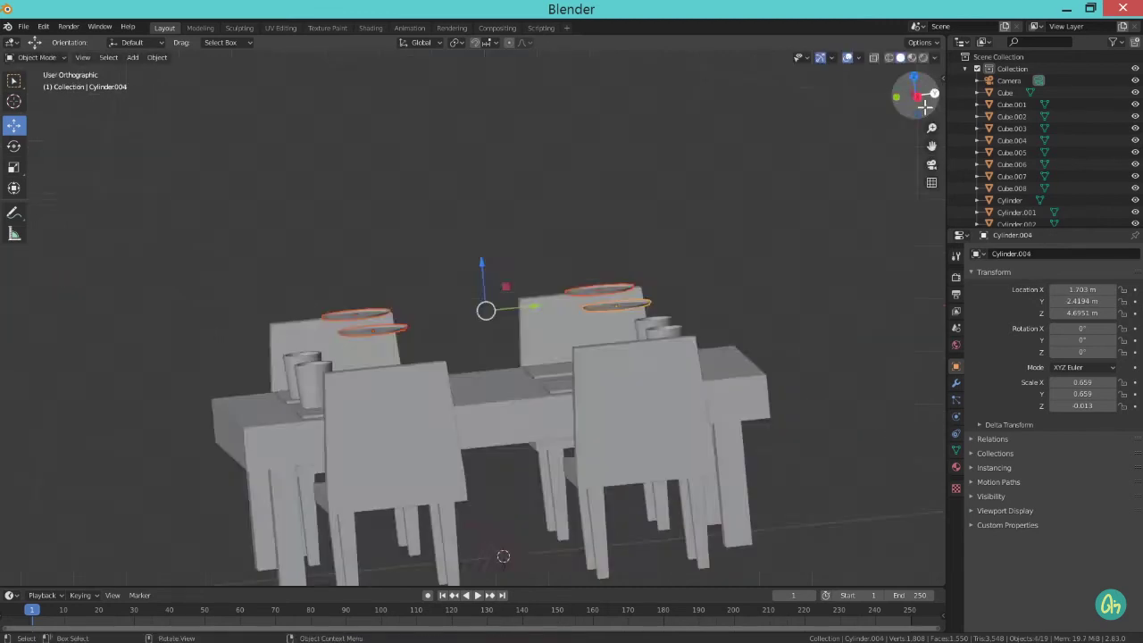
{"action": "key", "text": "KP_3"}
{"action": "key", "text": "g"}
{"action": "key", "text": "z"}
{"action": "left_click", "coordinate": [502, 344]}
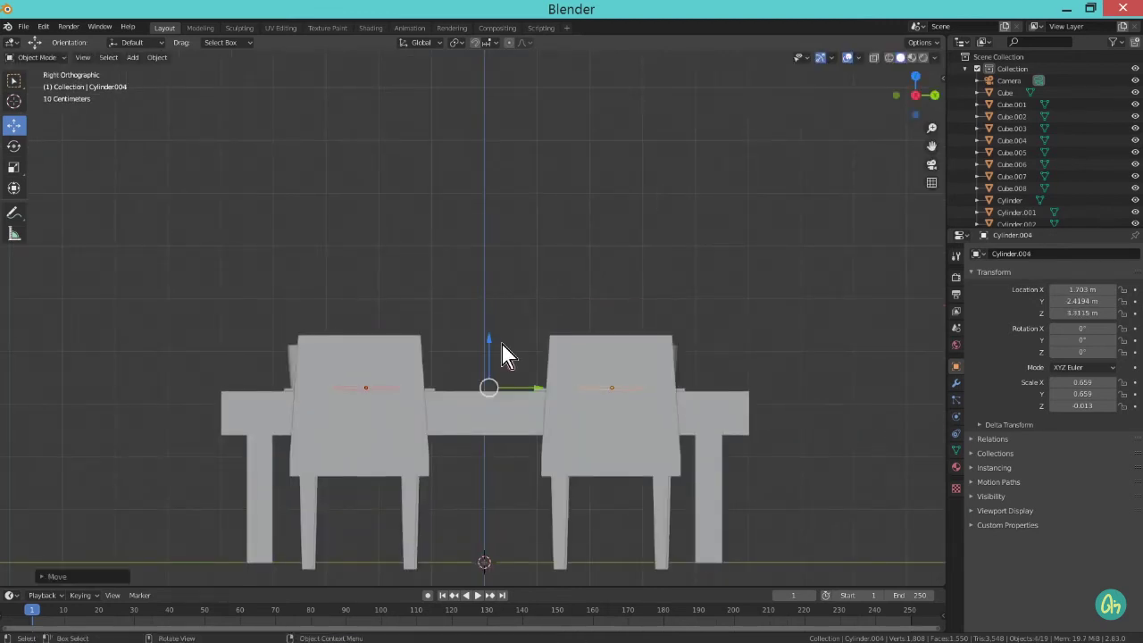
{"action": "middle_click_drag", "start_coordinate": [501, 346], "coordinate": [612, 264]}
{"action": "key", "text": "shift+a"}
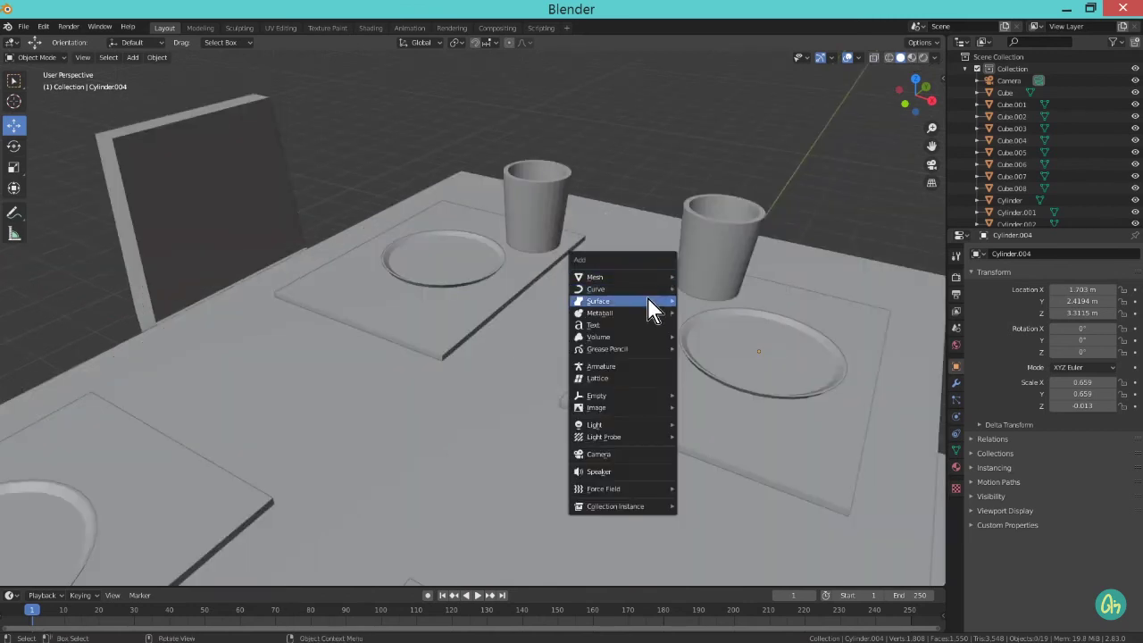
Step: Add a cube above the table, flatten it along Z and shrink it into a small square slab
{"action": "left_click", "coordinate": [732, 298]}
{"action": "left_click_drag", "start_coordinate": [464, 447], "coordinate": [460, 268]}
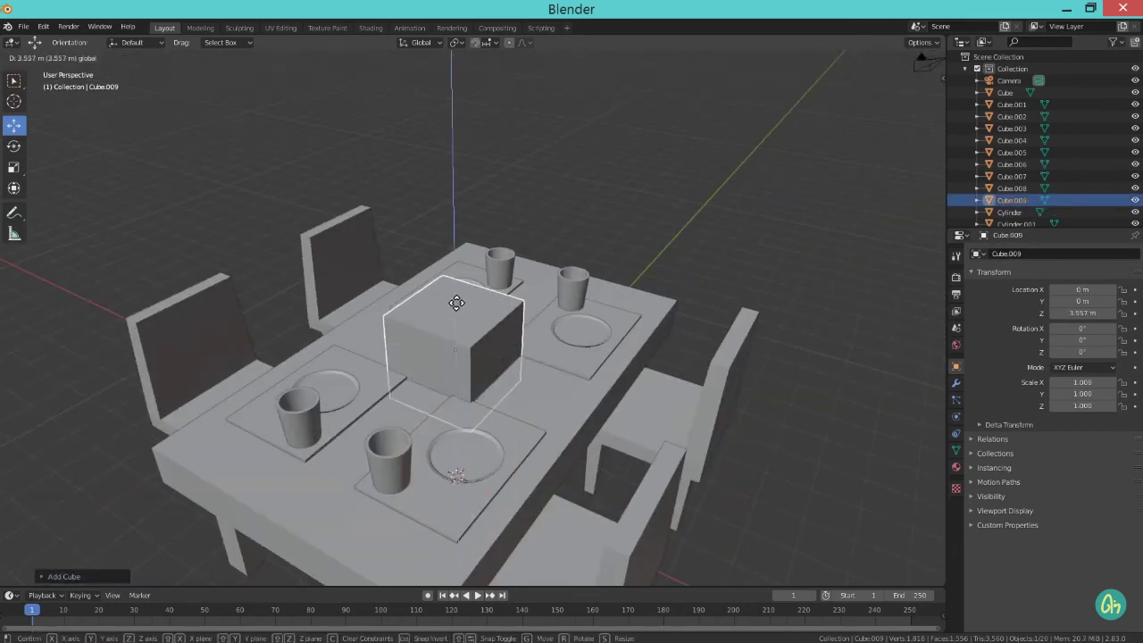
{"action": "key", "text": "s"}
{"action": "key", "text": "z"}
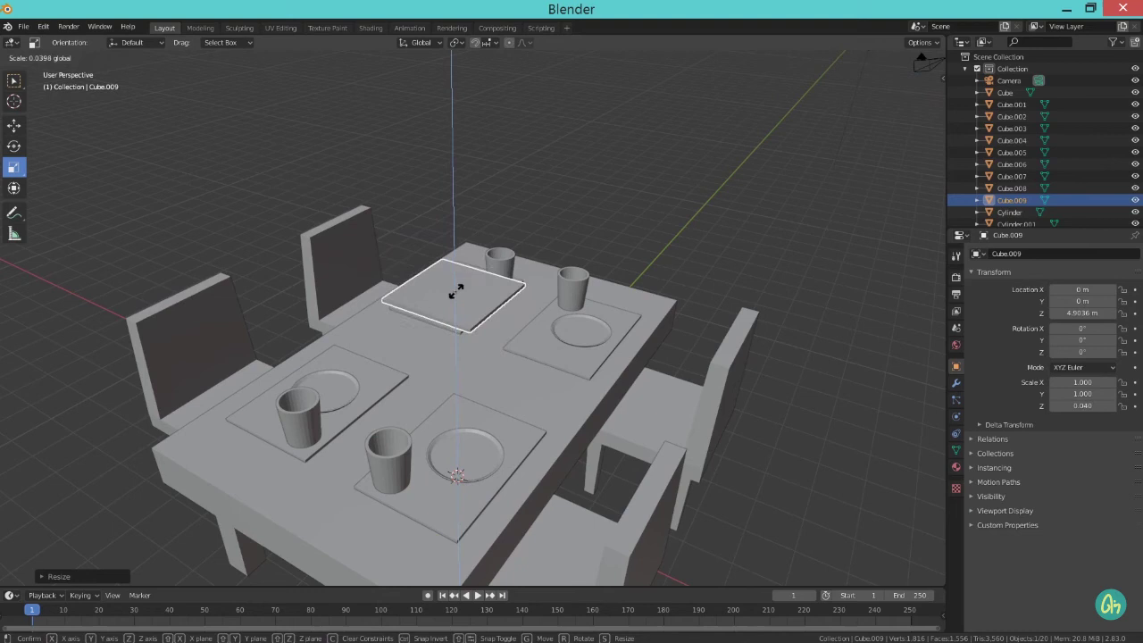
{"action": "left_click", "coordinate": [456, 288]}
{"action": "key", "text": "KP_7"}
{"action": "scroll", "coordinate": [436, 244], "scroll_direction": "up", "scroll_amount": 3}
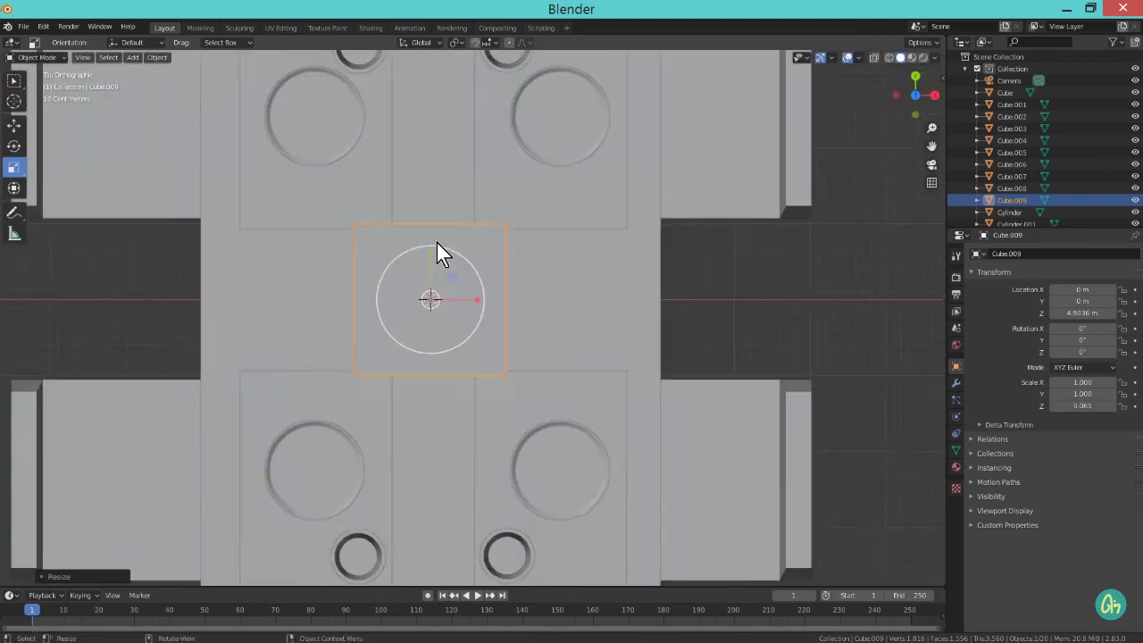
{"action": "key", "text": "s"}
{"action": "left_click", "coordinate": [435, 305]}
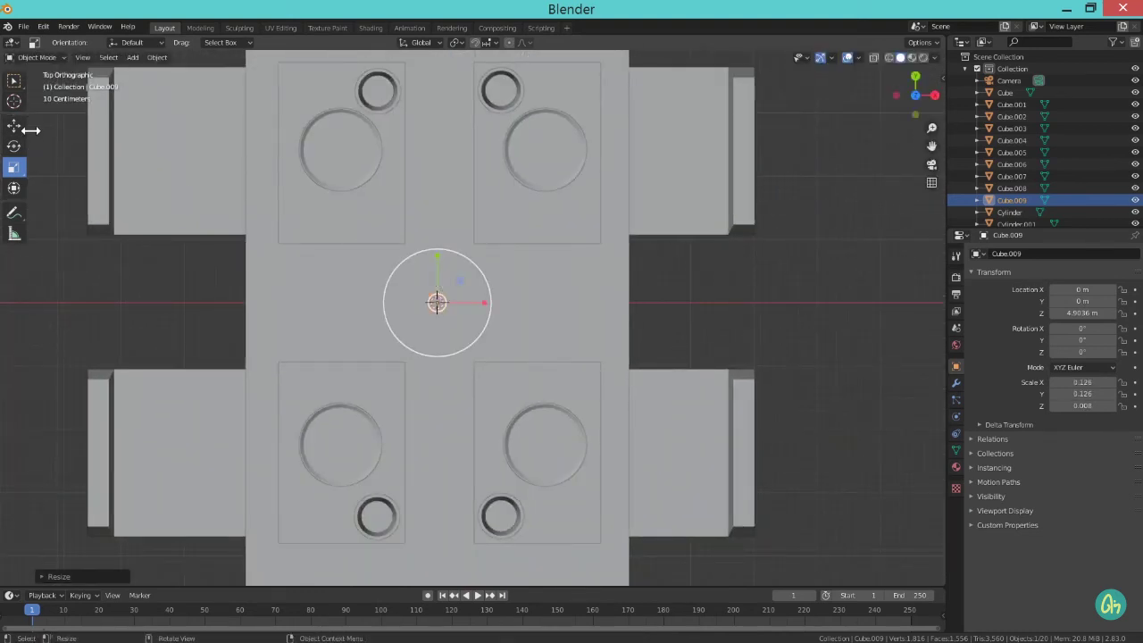
Step: Place the slab beside the upper-right plate, stretch it along X and start two loop cuts
{"action": "key", "text": "g"}
{"action": "key", "text": "y"}
{"action": "left_click", "coordinate": [457, 159]}
{"action": "key", "text": "g"}
{"action": "key", "text": "x"}
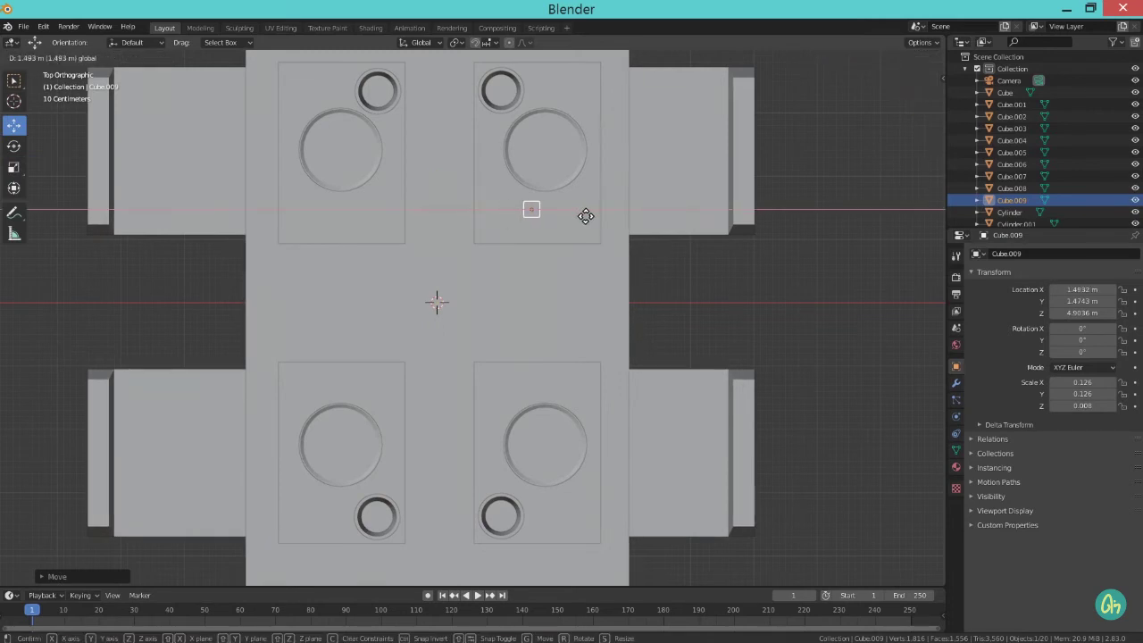
{"action": "left_click", "coordinate": [584, 214]}
{"action": "key", "text": "KP_Decimal"}
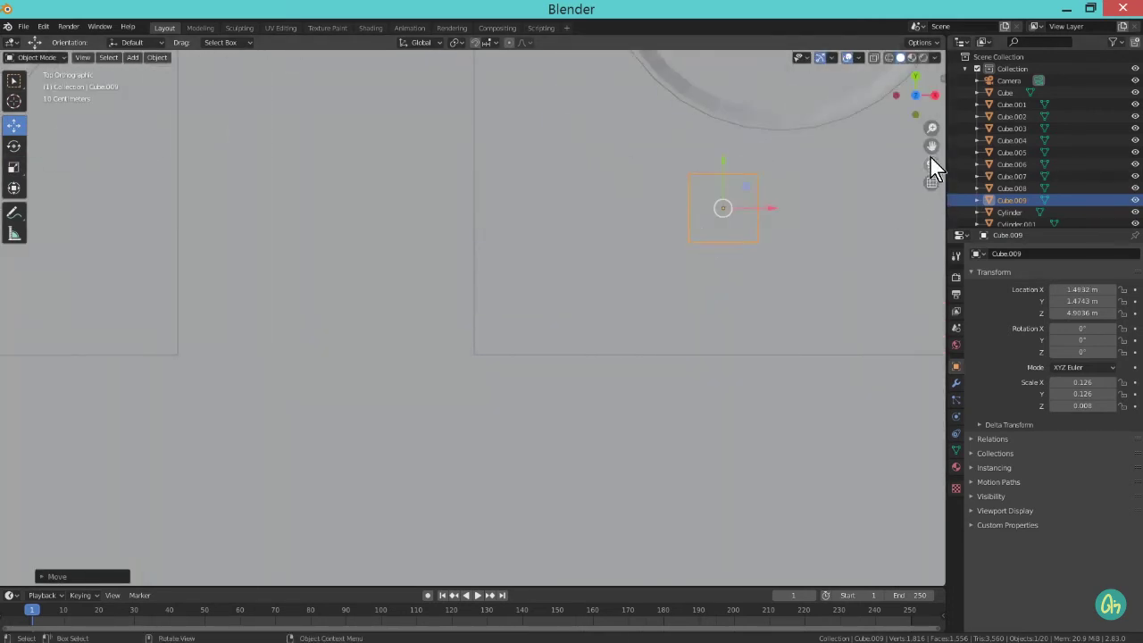
{"action": "left_click", "coordinate": [13, 167]}
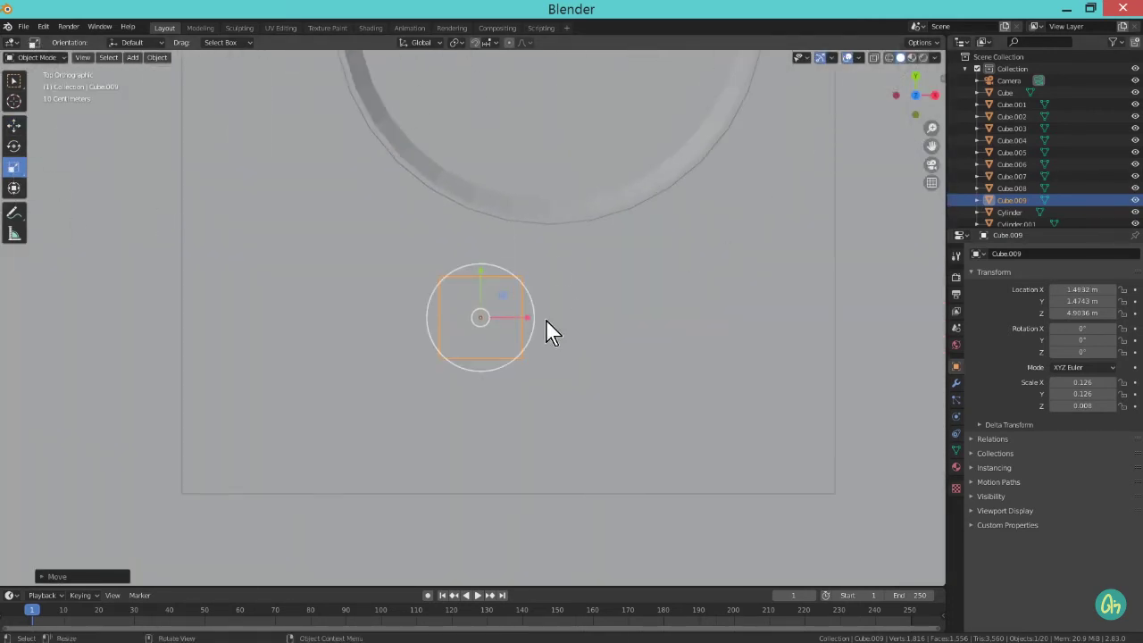
{"action": "left_click_drag", "start_coordinate": [527, 319], "coordinate": [558, 323]}
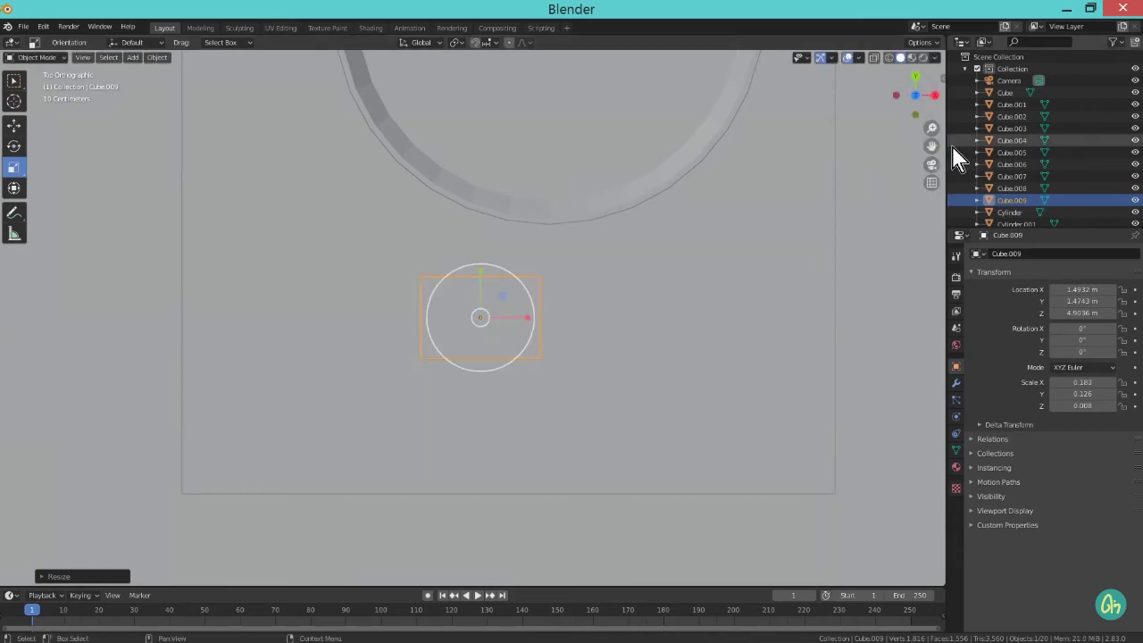
{"action": "scroll", "coordinate": [679, 201], "scroll_direction": "up", "scroll_amount": 2}
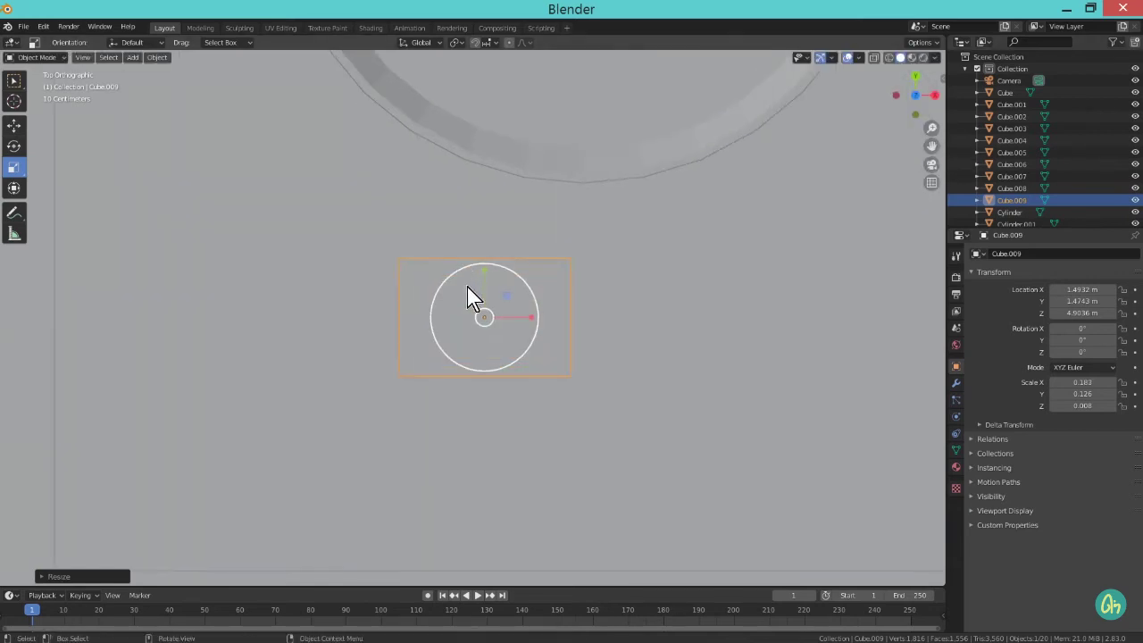
{"action": "key", "text": "Tab"}
{"action": "key", "text": "ctrl+r"}
Step: Commit two evenly spaced loop cuts and thicken the slab along Z
{"action": "left_click", "coordinate": [406, 286]}
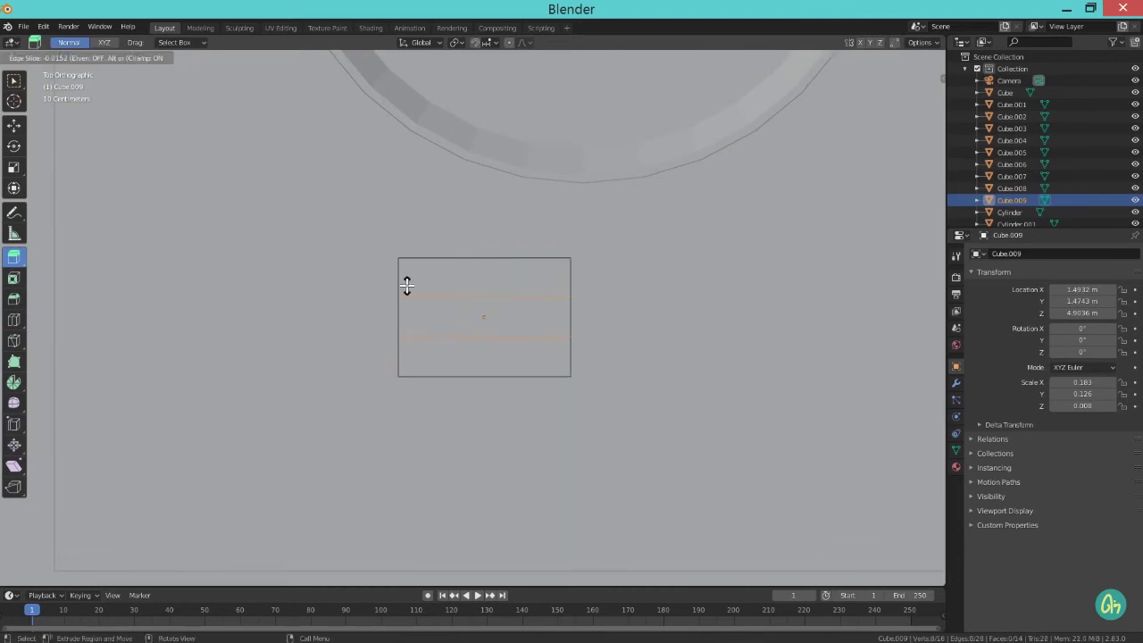
{"action": "right_click", "coordinate": [401, 280]}
{"action": "left_click_drag", "start_coordinate": [916, 95], "coordinate": [780, 165]}
{"action": "key", "text": "Tab"}
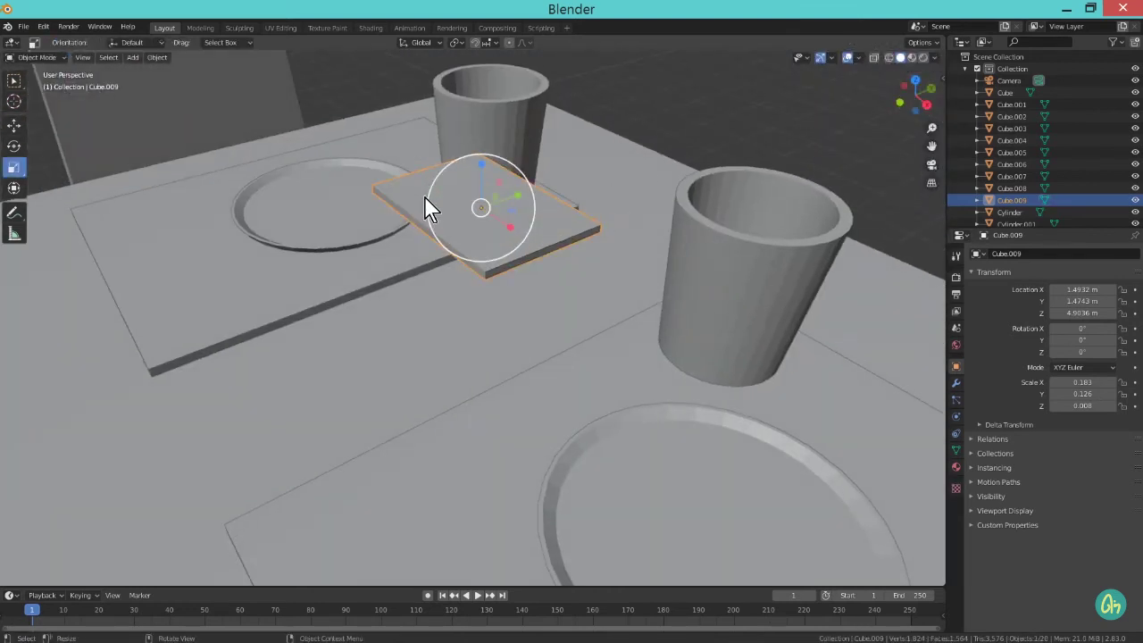
{"action": "key", "text": "s"}
{"action": "key", "text": "z"}
{"action": "left_click", "coordinate": [510, 224]}
Step: Extrude the middle end face into a long handle and move the utensil to the table's right
{"action": "key", "text": "Tab"}
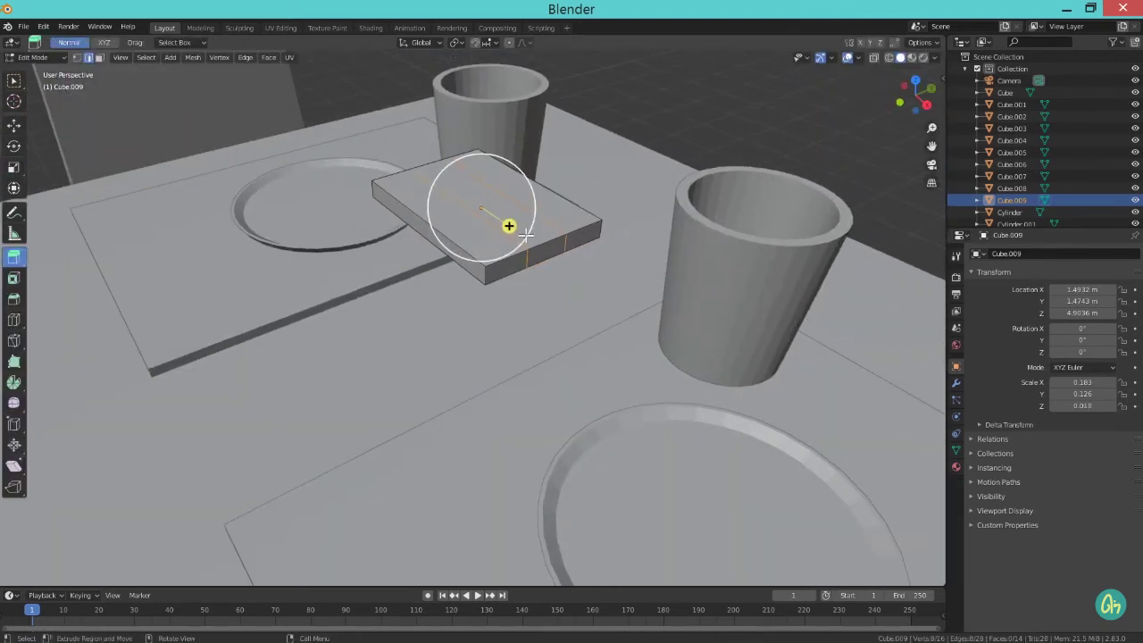
{"action": "key", "text": "alt+a"}
{"action": "key", "text": "KP_7"}
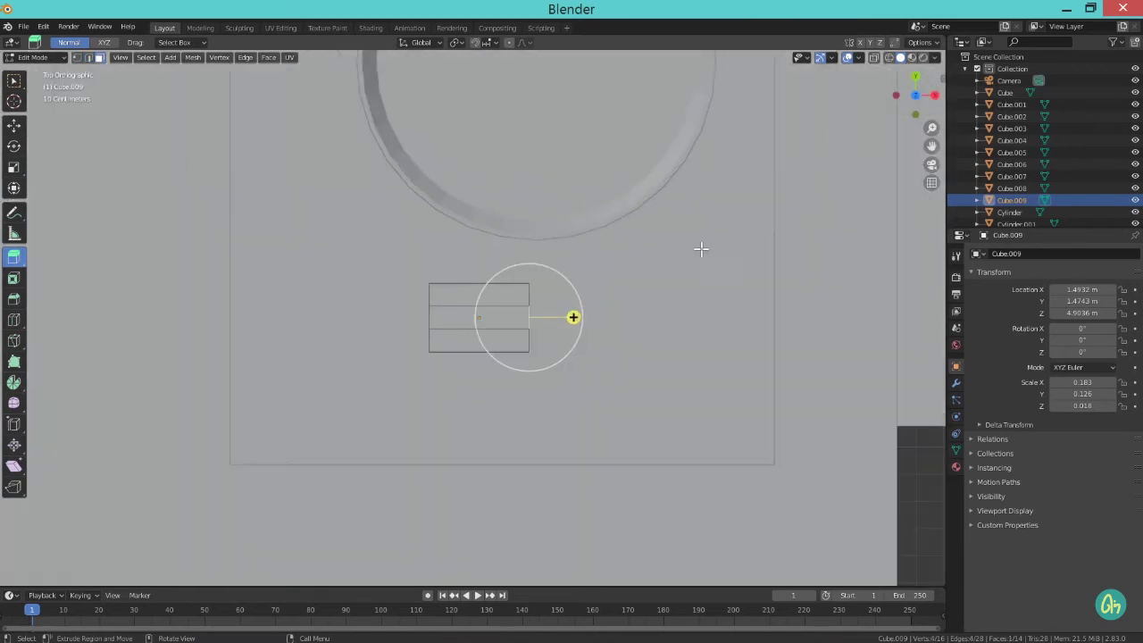
{"action": "mouse_move", "coordinate": [561, 316]}
{"action": "left_mouse_down"}
{"action": "mouse_move", "coordinate": [658, 332]}
{"action": "mouse_move", "coordinate": [637, 316]}
{"action": "left_mouse_up"}
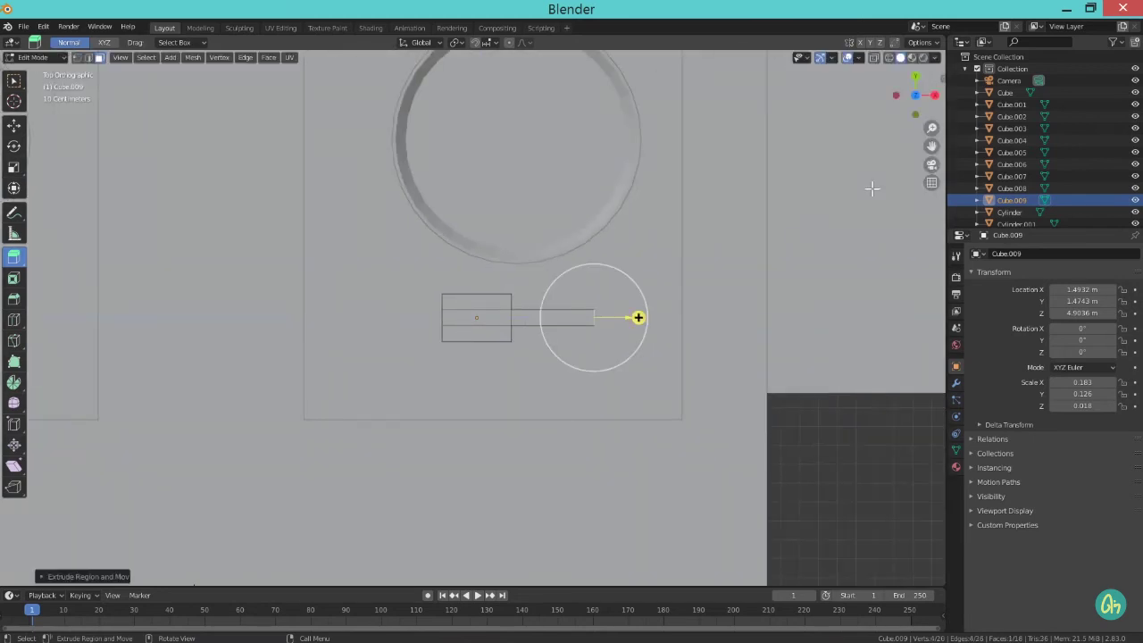
{"action": "key", "text": "Tab"}
{"action": "scroll", "coordinate": [638, 316], "scroll_direction": "down", "scroll_amount": 5}
{"action": "left_click_drag", "start_coordinate": [523, 331], "coordinate": [873, 321]}
{"action": "middle_click_drag", "start_coordinate": [929, 192], "coordinate": [850, 238], "text": "shift"}
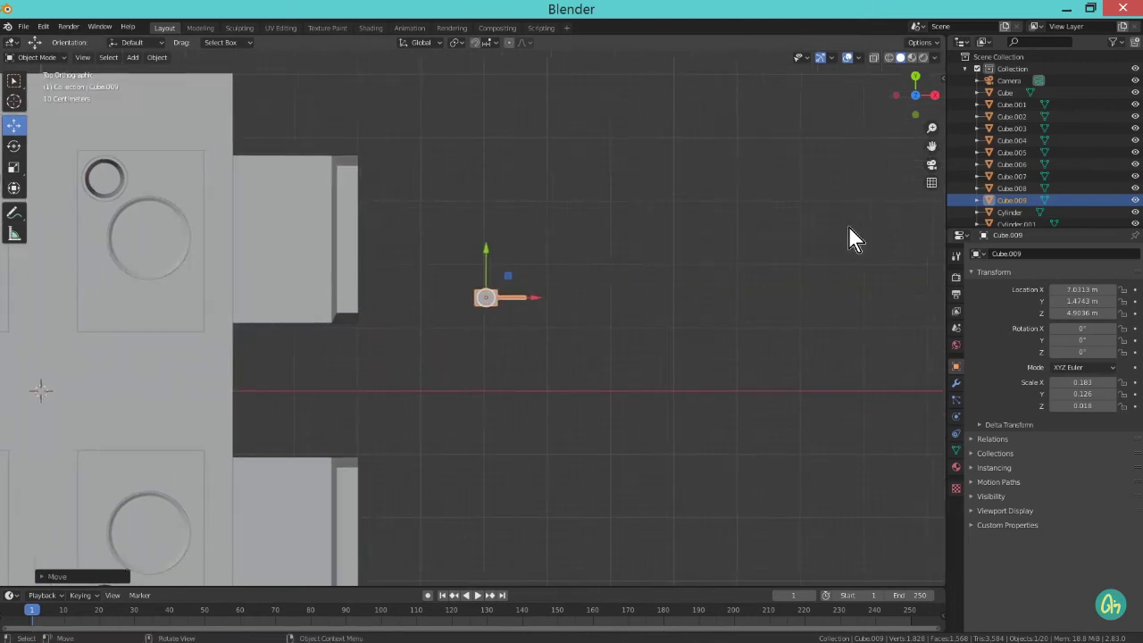
{"action": "scroll", "coordinate": [849, 238], "scroll_direction": "up", "scroll_amount": 8}
Step: Taper both sides of the utensil head by moving its corner vertices inward in top view
{"action": "key", "text": "Tab"}
{"action": "scroll", "coordinate": [650, 184], "scroll_direction": "up", "scroll_amount": 4}
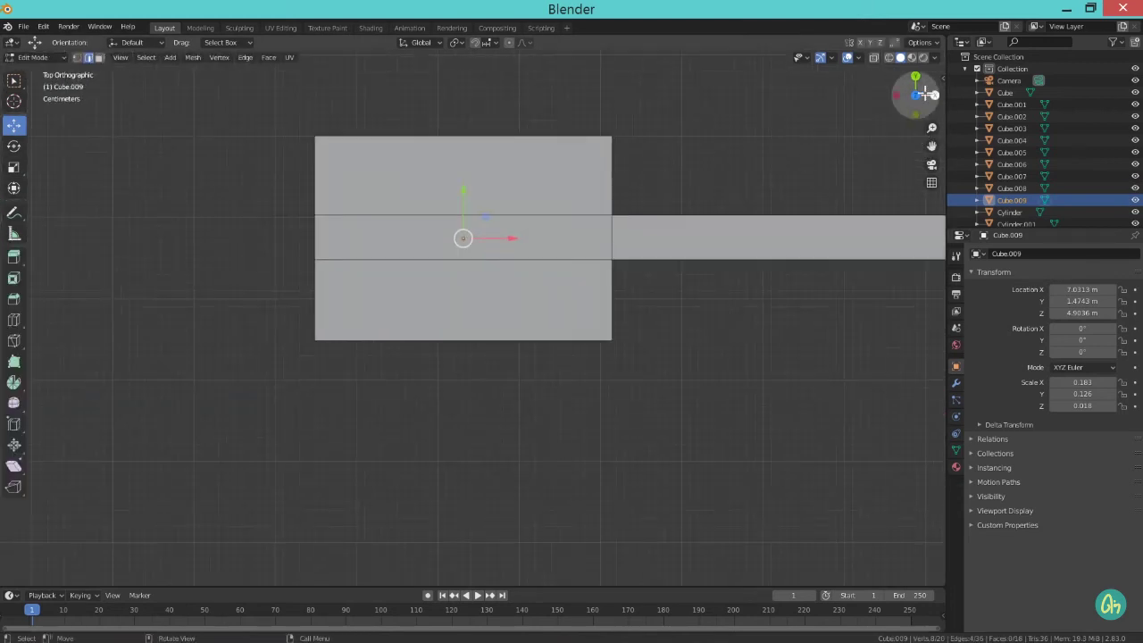
{"action": "middle_click_drag", "start_coordinate": [650, 184], "coordinate": [678, 235]}
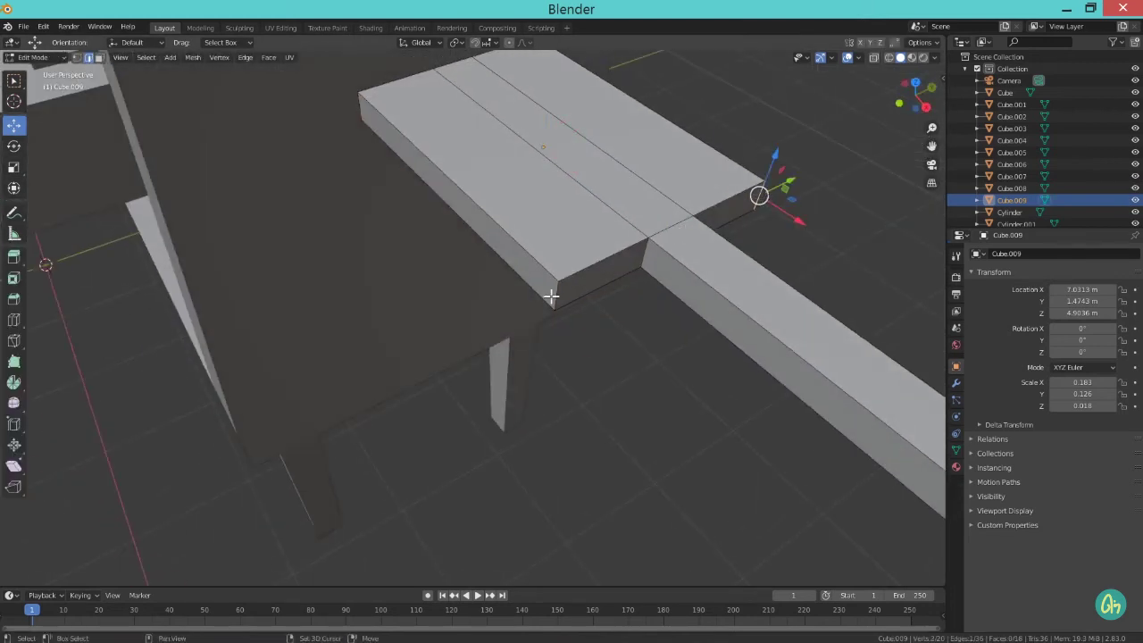
{"action": "key", "text": "KP_7"}
{"action": "key", "text": "g"}
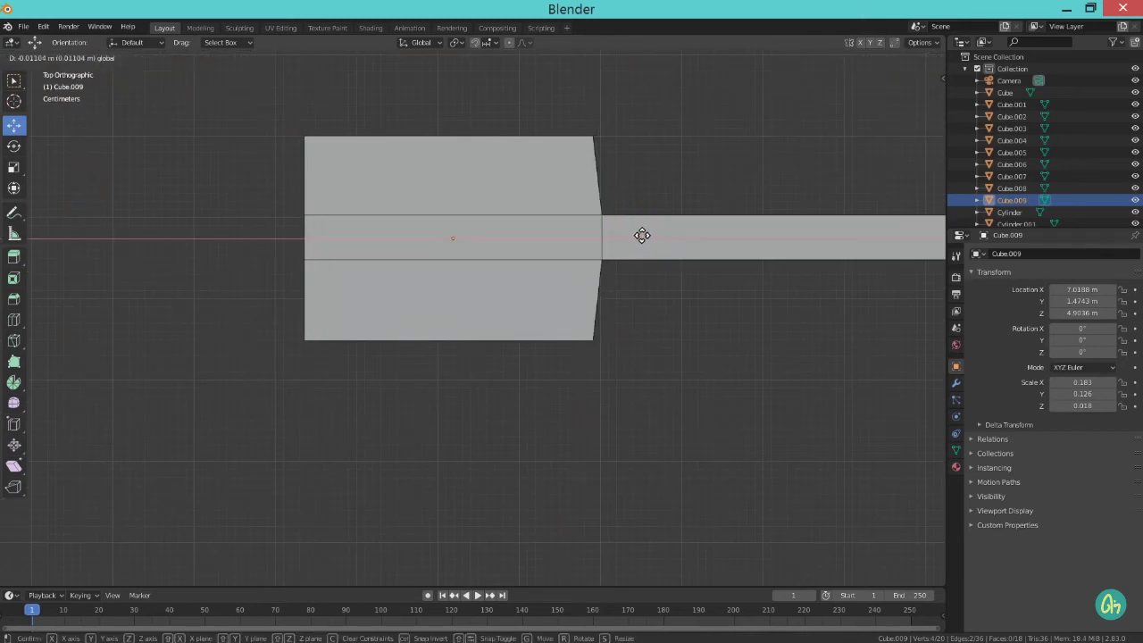
{"action": "left_click", "coordinate": [642, 235]}
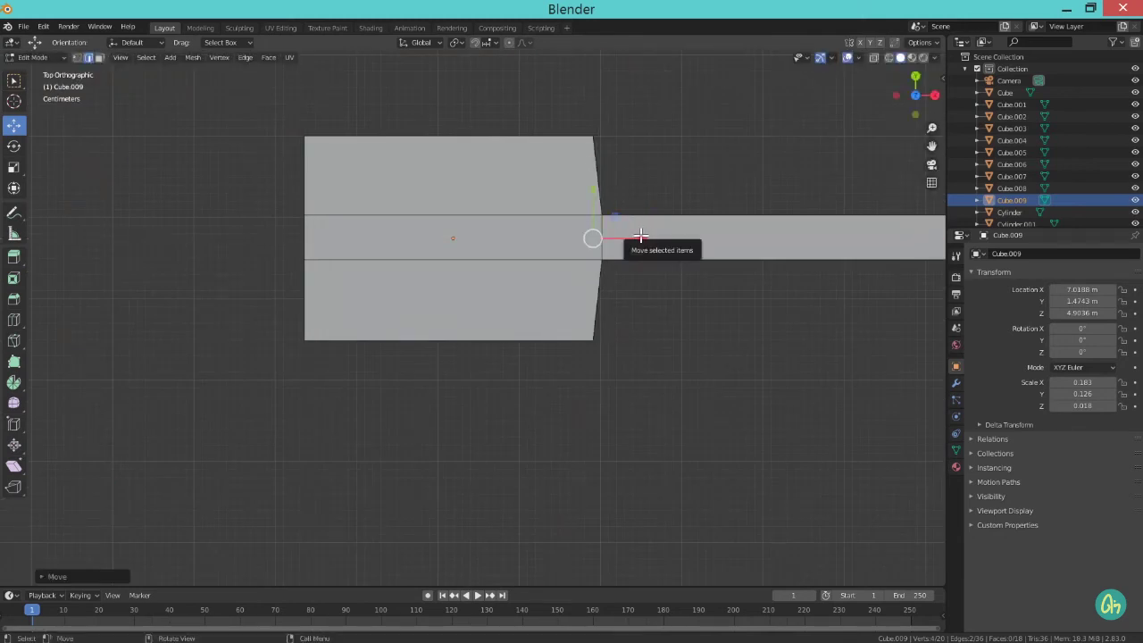
{"action": "middle_click_drag", "start_coordinate": [471, 206], "coordinate": [400, 350]}
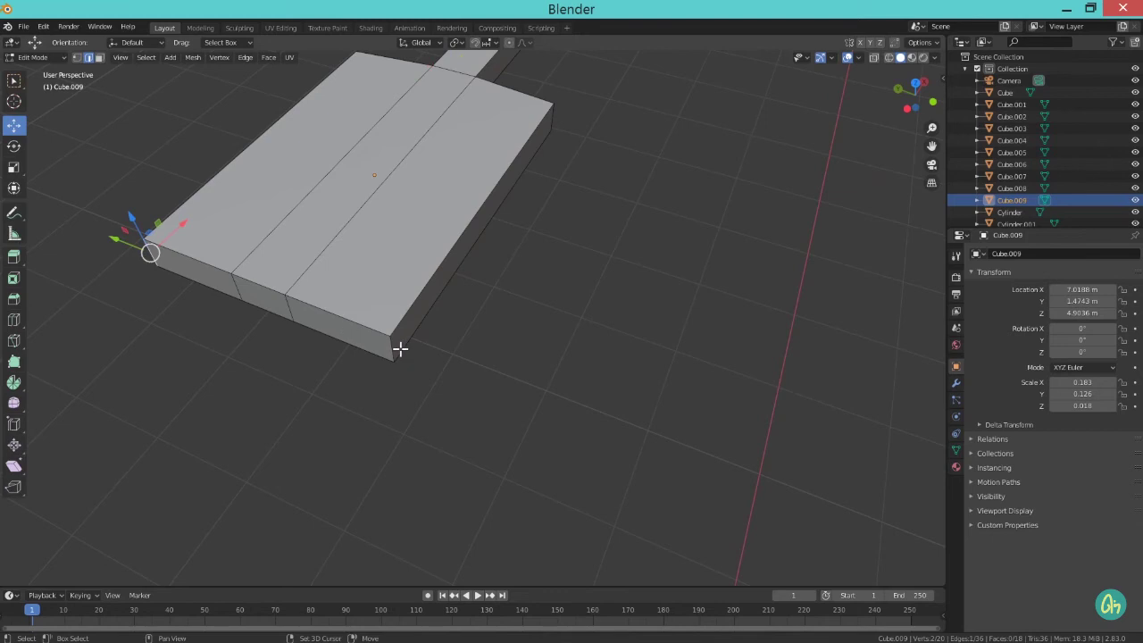
{"action": "key", "text": "KP_7"}
{"action": "key", "text": "g"}
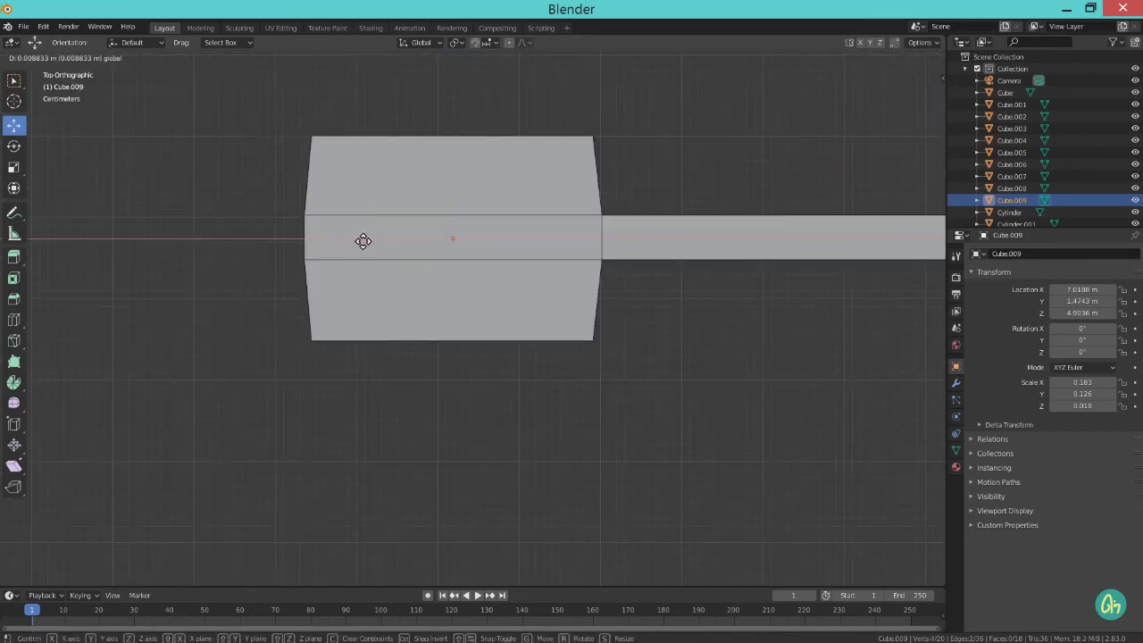
{"action": "left_click", "coordinate": [364, 241]}
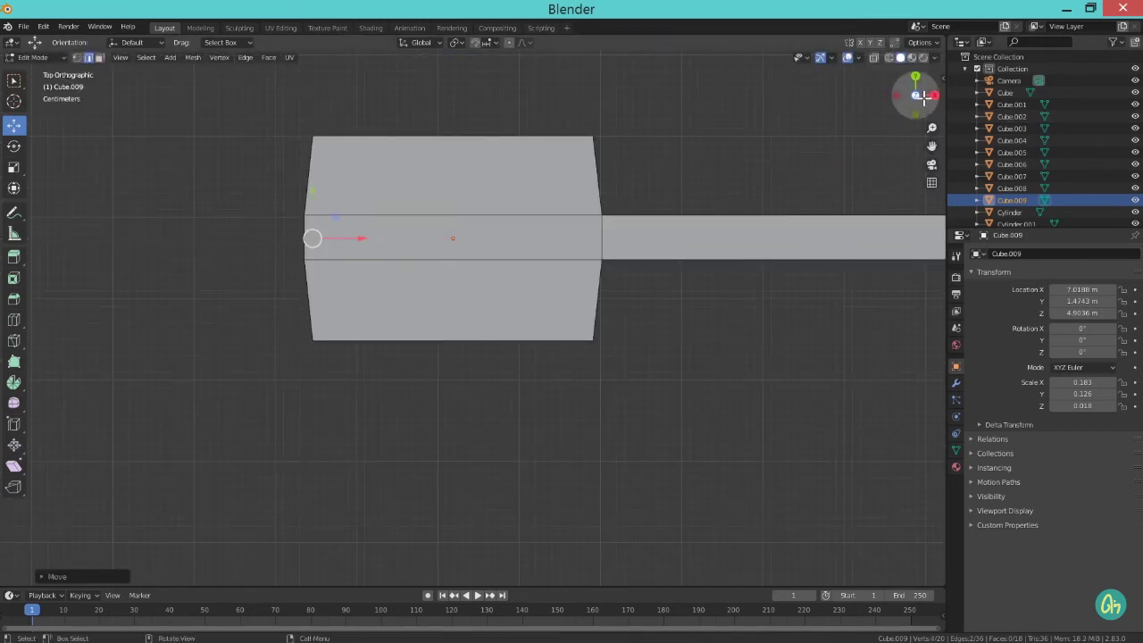
{"action": "left_click_drag", "start_coordinate": [925, 99], "coordinate": [937, 173]}
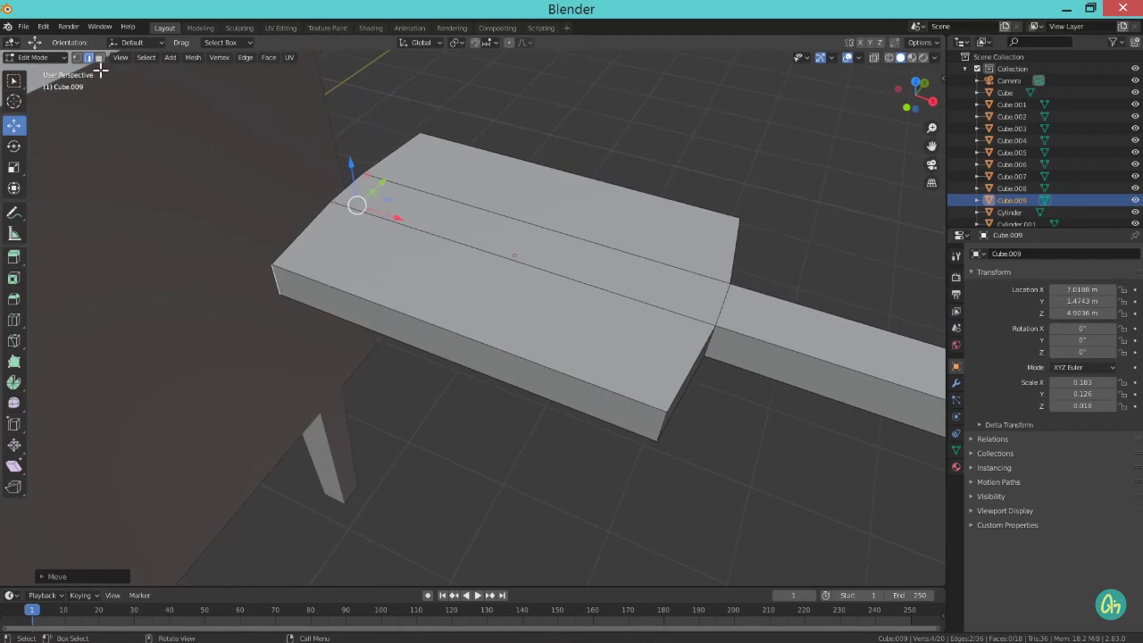
Step: Extrude the slab's top face slightly and scale it inward to form a raised rim
{"action": "left_click", "coordinate": [99, 57]}
{"action": "left_click", "coordinate": [13, 256]}
{"action": "left_click_drag", "start_coordinate": [518, 204], "coordinate": [522, 197]}
{"action": "key", "text": "s"}
{"action": "key", "text": "Escape"}
{"action": "key", "text": "s"}
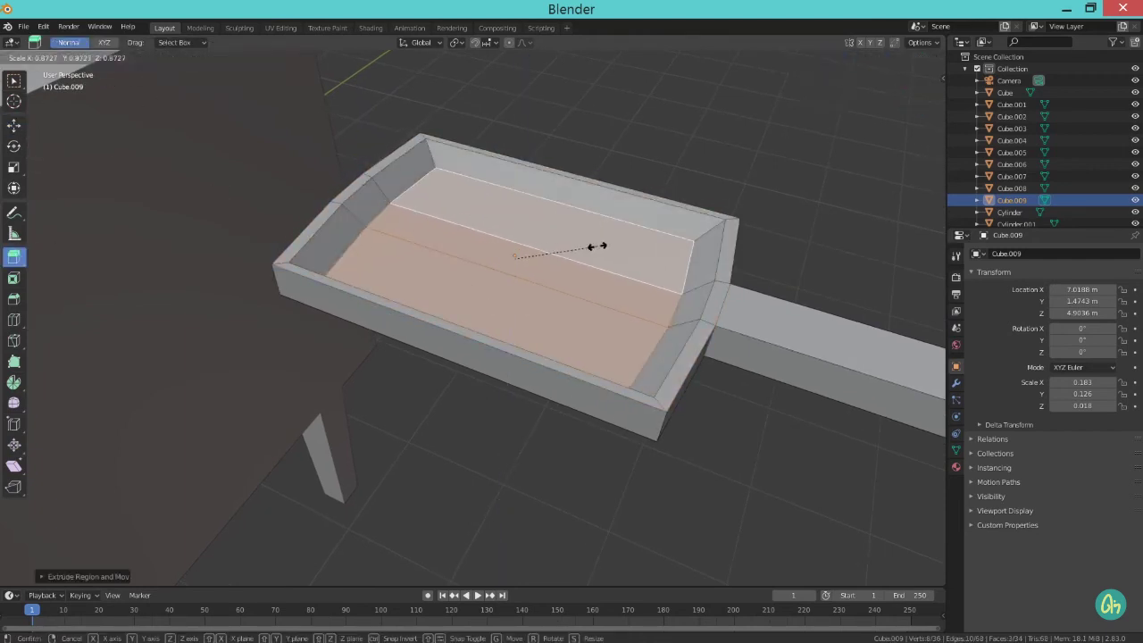
{"action": "left_click", "coordinate": [596, 245]}
Step: Select the tray's bottom and side faces to taper the underside, then return to object mode in top view
{"action": "mouse_move", "coordinate": [597, 245]}
{"action": "middle_mouse_down"}
{"action": "mouse_move", "coordinate": [658, 238]}
{"action": "mouse_move", "coordinate": [572, 276]}
{"action": "middle_mouse_up"}
{"action": "left_click", "coordinate": [658, 237]}
{"action": "left_click", "coordinate": [676, 237], "text": "shift"}
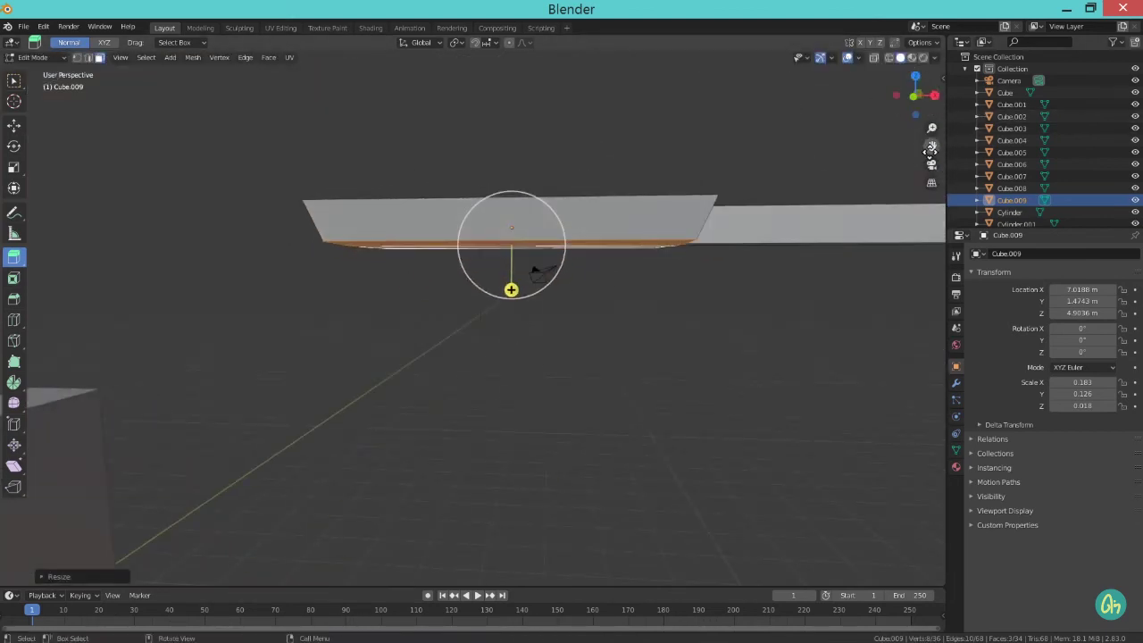
{"action": "left_click", "coordinate": [592, 235]}
{"action": "mouse_move", "coordinate": [592, 234]}
{"action": "middle_mouse_down"}
{"action": "mouse_move", "coordinate": [651, 241]}
{"action": "mouse_move", "coordinate": [677, 327]}
{"action": "mouse_move", "coordinate": [577, 177]}
{"action": "middle_mouse_up"}
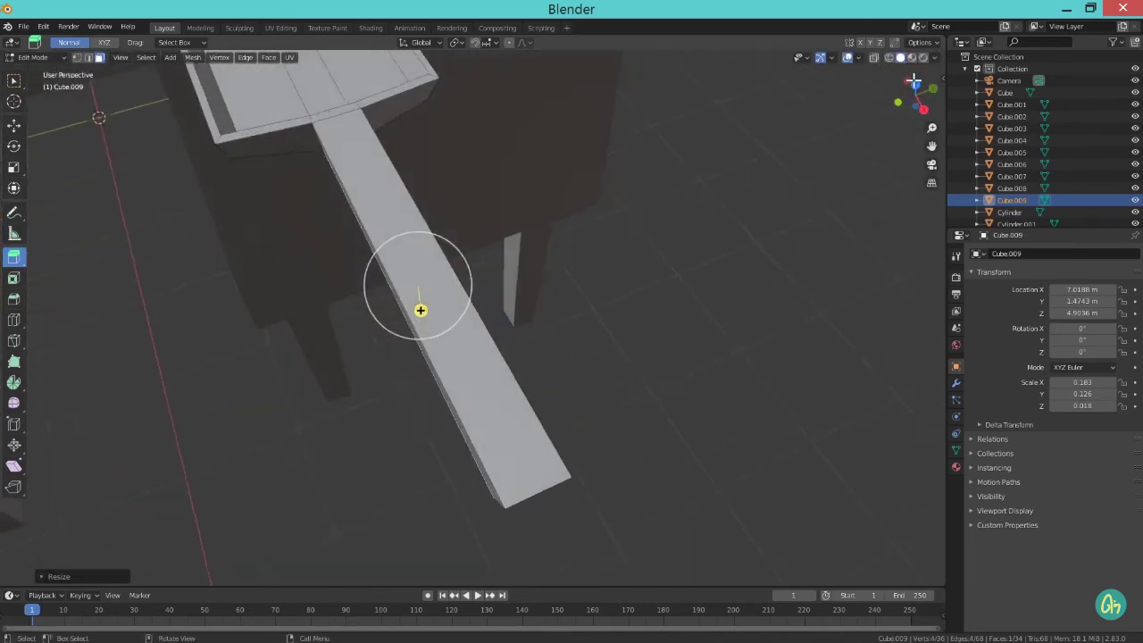
{"action": "key", "text": "Tab"}
{"action": "key", "text": "KP_7"}
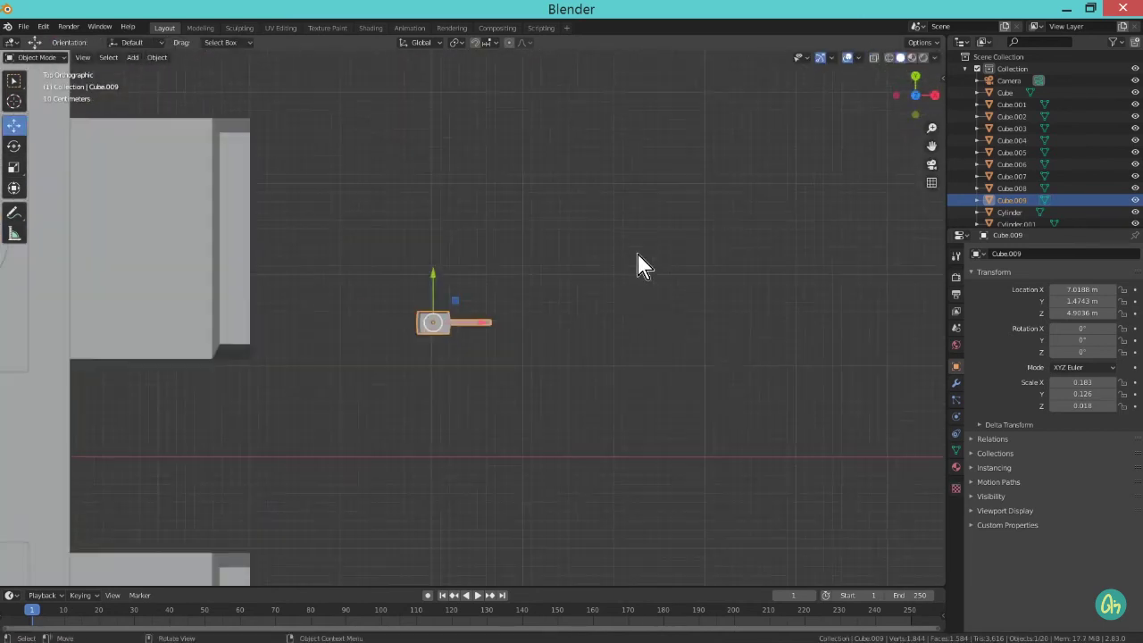
{"action": "middle_click_drag", "start_coordinate": [702, 257], "coordinate": [792, 255], "text": "shift"}
Step: Add a new cube, shrink it to about 0.129 and move it beside the spoon
{"action": "key", "text": "shift+a"}
{"action": "left_click", "coordinate": [616, 348]}
{"action": "scroll", "coordinate": [421, 361], "scroll_direction": "down", "scroll_amount": 5}
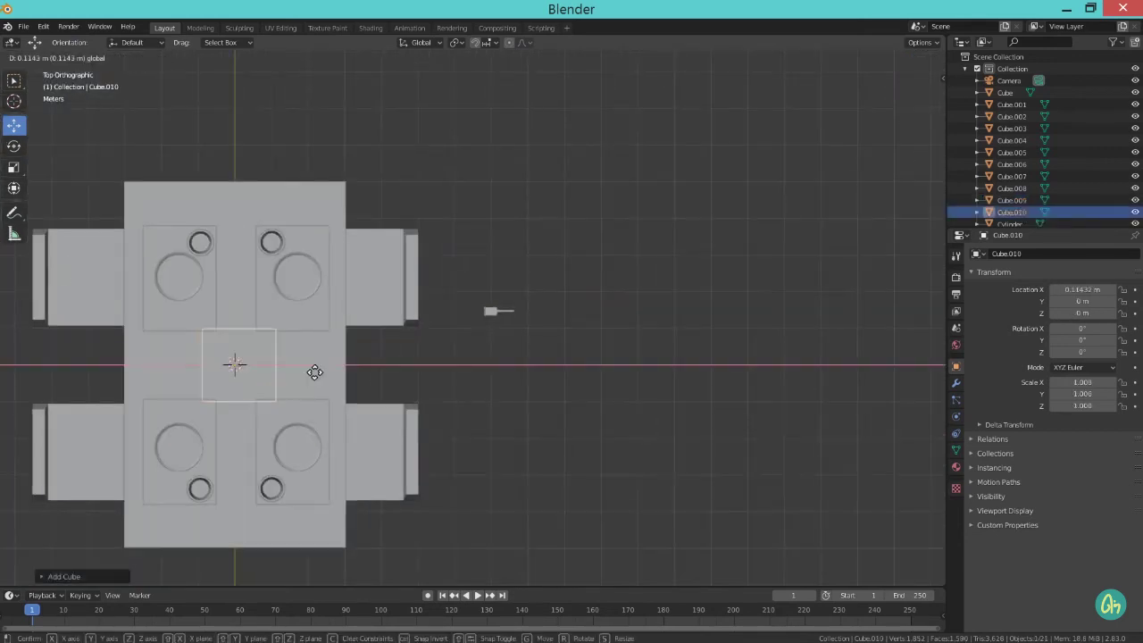
{"action": "scroll", "coordinate": [500, 384], "scroll_direction": "up", "scroll_amount": 2}
{"action": "scroll", "coordinate": [580, 415], "scroll_direction": "up", "scroll_amount": 3}
{"action": "key", "text": "g"}
{"action": "left_click", "coordinate": [599, 336]}
{"action": "key", "text": "s"}
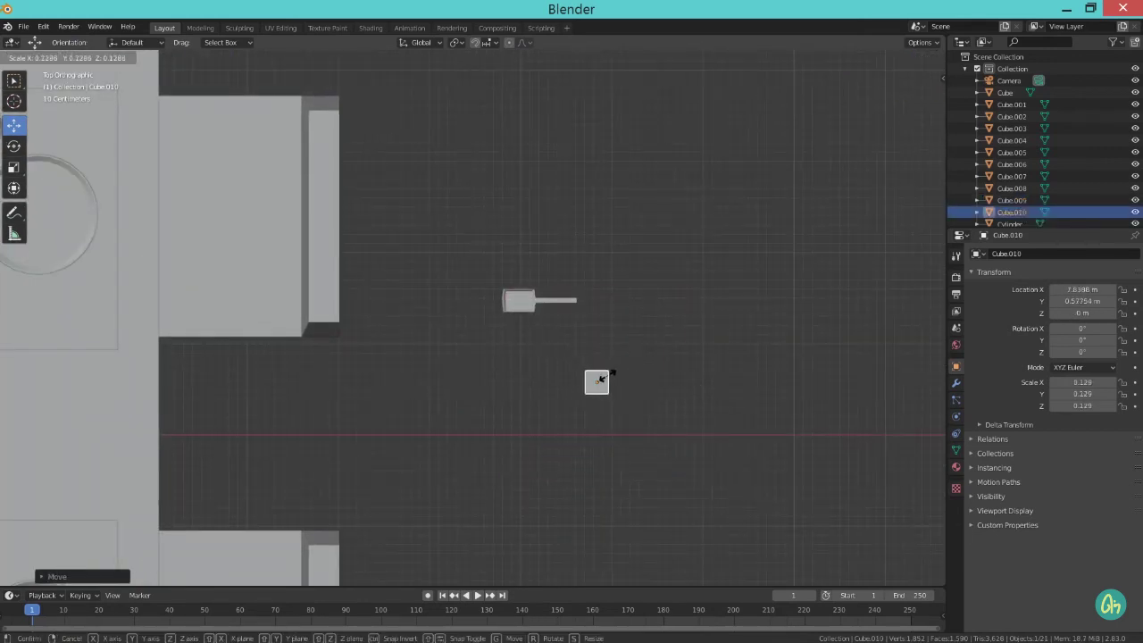
{"action": "left_click", "coordinate": [604, 375]}
{"action": "left_click_drag", "start_coordinate": [602, 345], "coordinate": [607, 259]}
{"action": "scroll", "coordinate": [625, 259], "scroll_direction": "up", "scroll_amount": 3}
{"action": "left_click_drag", "start_coordinate": [707, 278], "coordinate": [654, 281]}
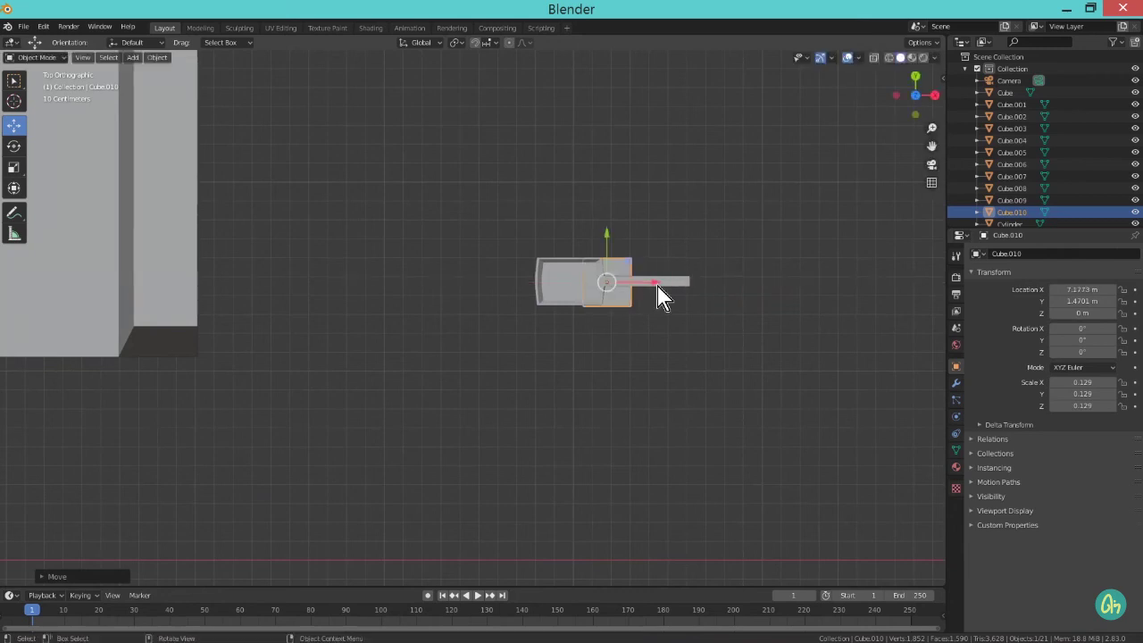
{"action": "key", "text": "s"}
{"action": "left_click", "coordinate": [608, 255]}
Step: In side view, raise the cube and flatten it vertically into a thin block
{"action": "left_click", "coordinate": [934, 95]}
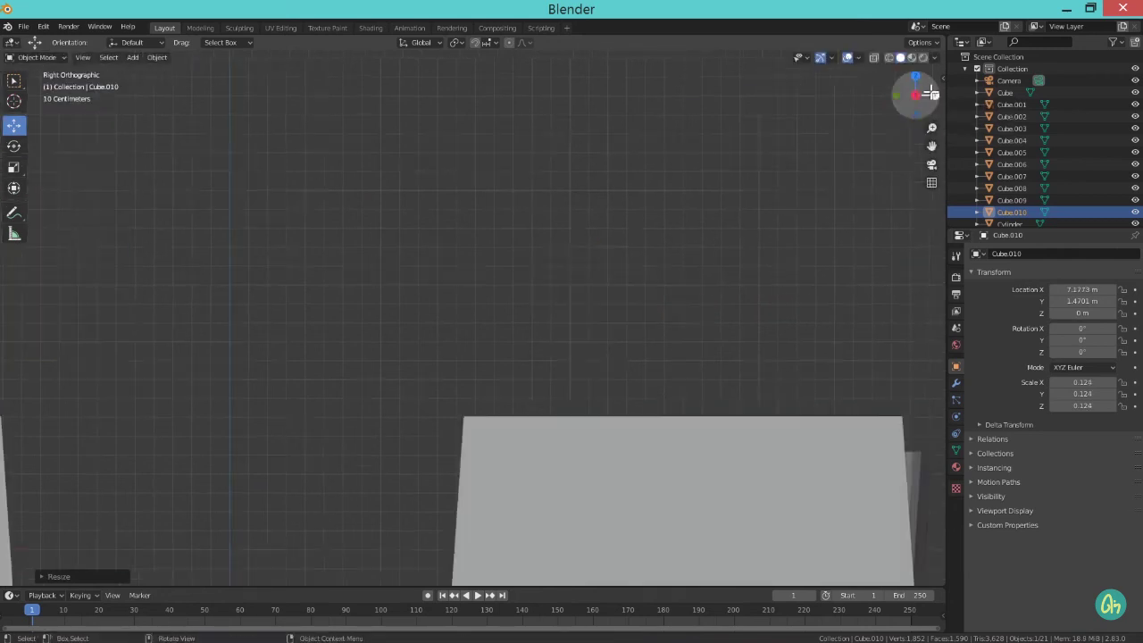
{"action": "scroll", "coordinate": [626, 357], "scroll_direction": "down", "scroll_amount": 2}
{"action": "key", "text": "g"}
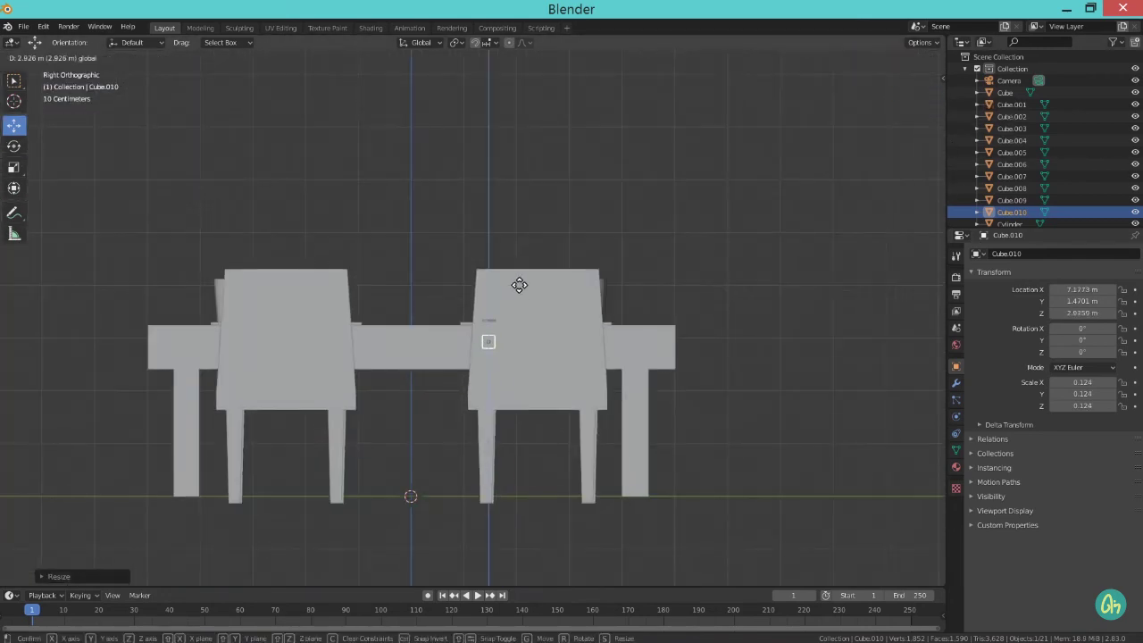
{"action": "left_click", "coordinate": [527, 291]}
{"action": "scroll", "coordinate": [625, 375], "scroll_direction": "up", "scroll_amount": 10}
{"action": "key", "text": "shift+z"}
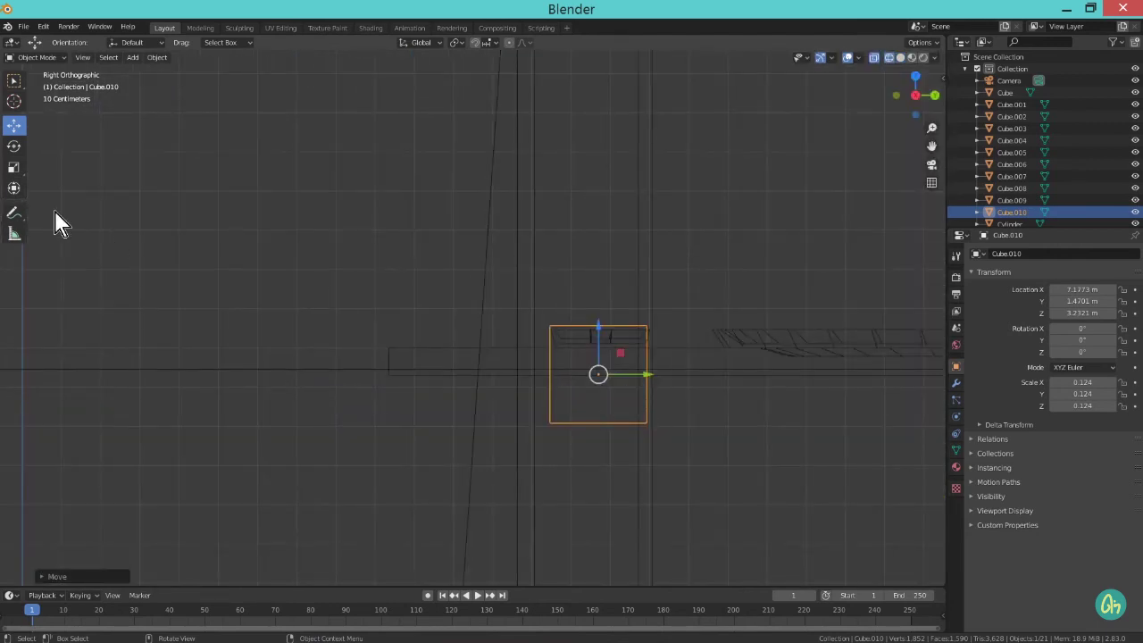
{"action": "key", "text": "shift+space"}
{"action": "key", "text": "s"}
{"action": "mouse_move", "coordinate": [606, 332]}
{"action": "left_mouse_down"}
{"action": "mouse_move", "coordinate": [599, 370]}
{"action": "mouse_move", "coordinate": [601, 282]}
{"action": "left_mouse_up"}
{"action": "key", "text": "shift+space"}
{"action": "key", "text": "g"}
{"action": "key", "text": "shift+space"}
{"action": "key", "text": "g"}
{"action": "scroll", "coordinate": [701, 354], "scroll_direction": "up", "scroll_amount": 3}
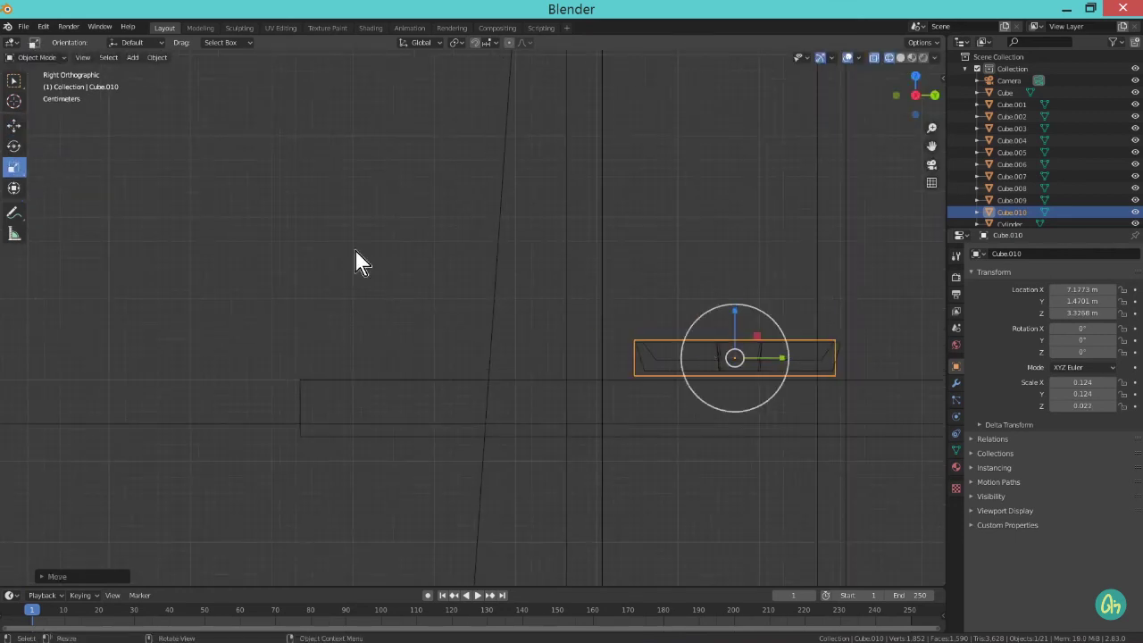
{"action": "left_click_drag", "start_coordinate": [734, 312], "coordinate": [733, 318]}
Step: In top view, move the block down beside the tray and shift it left along X
{"action": "key", "text": "grave"}
{"action": "left_click", "coordinate": [868, 104]}
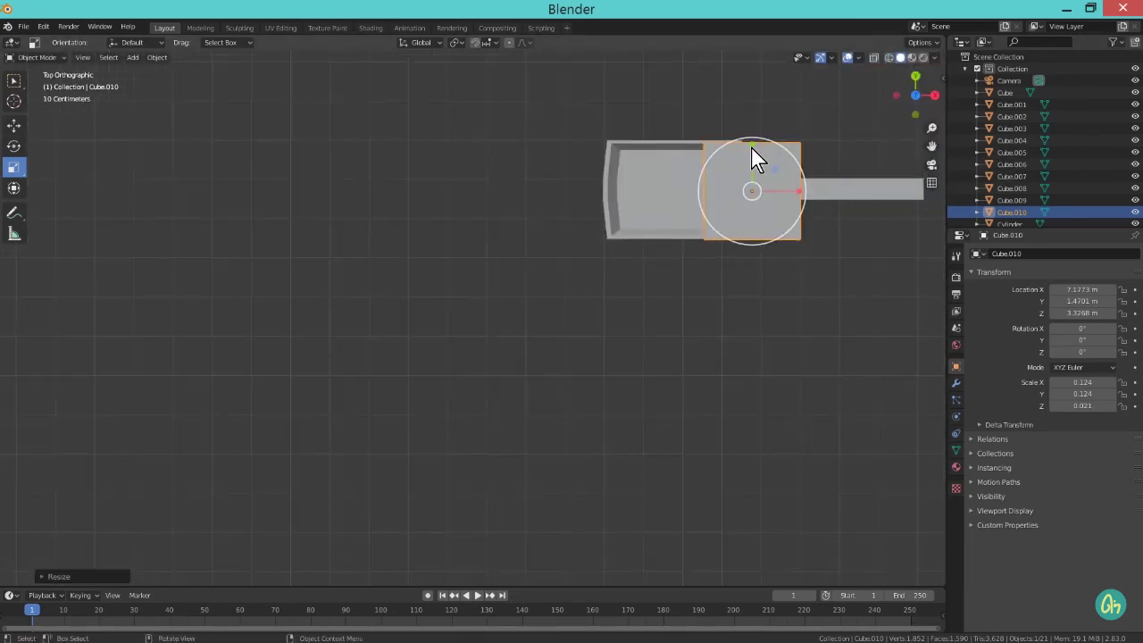
{"action": "left_click", "coordinate": [13, 125]}
{"action": "left_click_drag", "start_coordinate": [753, 152], "coordinate": [752, 261]}
{"action": "mouse_move", "coordinate": [931, 145]}
{"action": "left_mouse_down"}
{"action": "mouse_move", "coordinate": [706, 161]}
{"action": "mouse_move", "coordinate": [929, 174]}
{"action": "left_mouse_up"}
{"action": "key", "text": "g"}
{"action": "key", "text": "x"}
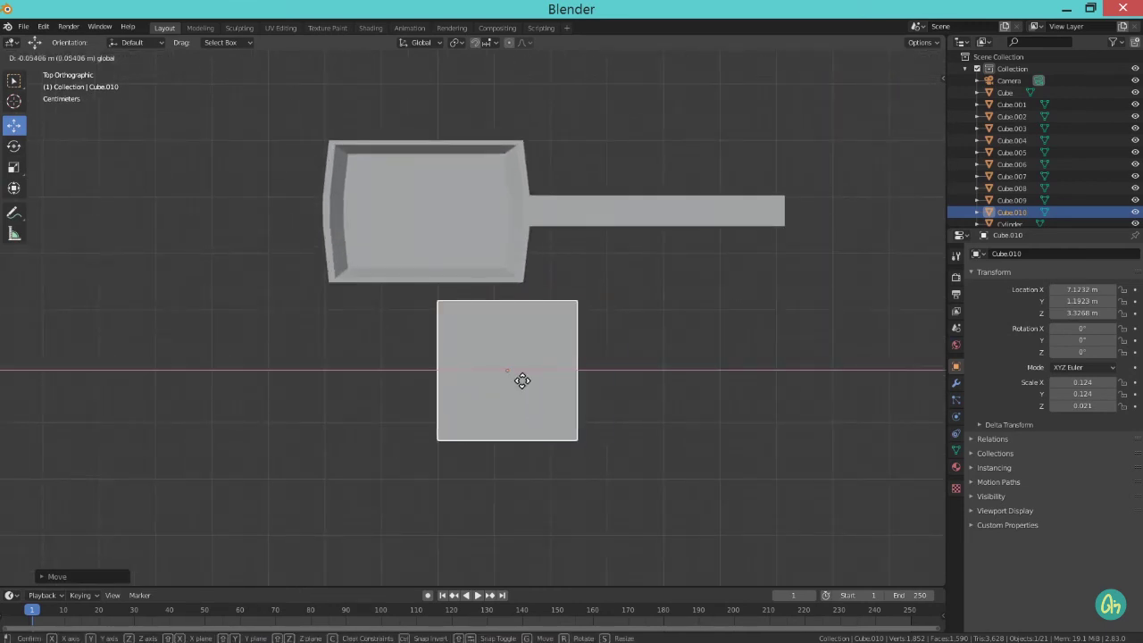
{"action": "left_click", "coordinate": [492, 384]}
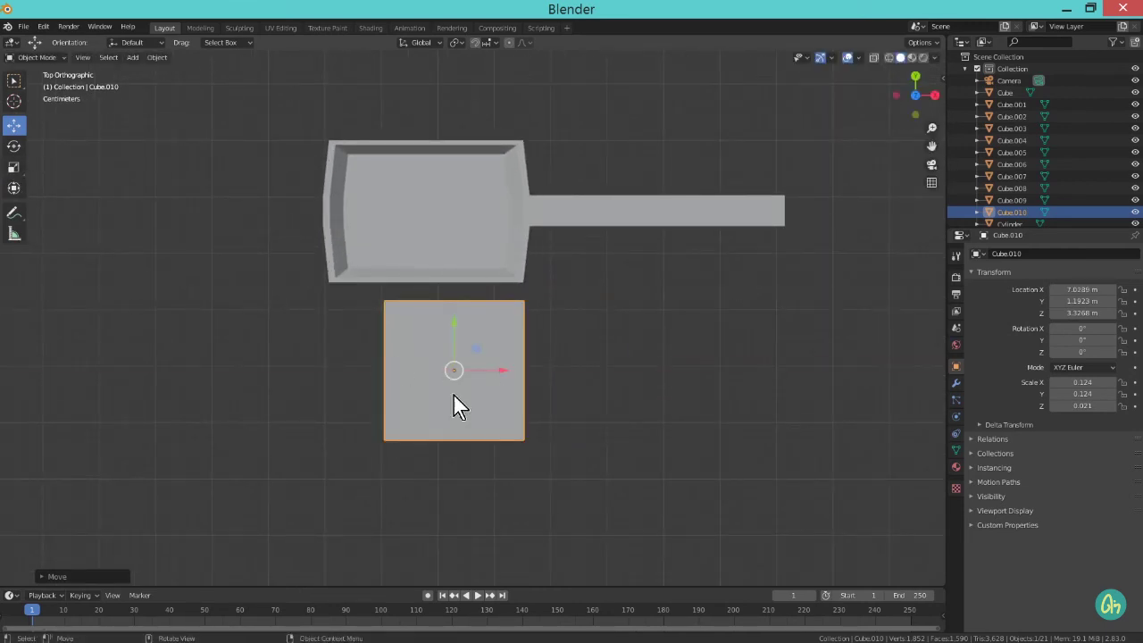
{"action": "key", "text": "g"}
{"action": "key", "text": "x"}
{"action": "left_click", "coordinate": [486, 372]}
Step: Narrow the block along X, reposition it, and start loop cuts in edit mode
{"action": "key", "text": "s"}
{"action": "right_click", "coordinate": [487, 371]}
{"action": "key", "text": "s"}
{"action": "key", "text": "x"}
{"action": "left_click", "coordinate": [468, 371]}
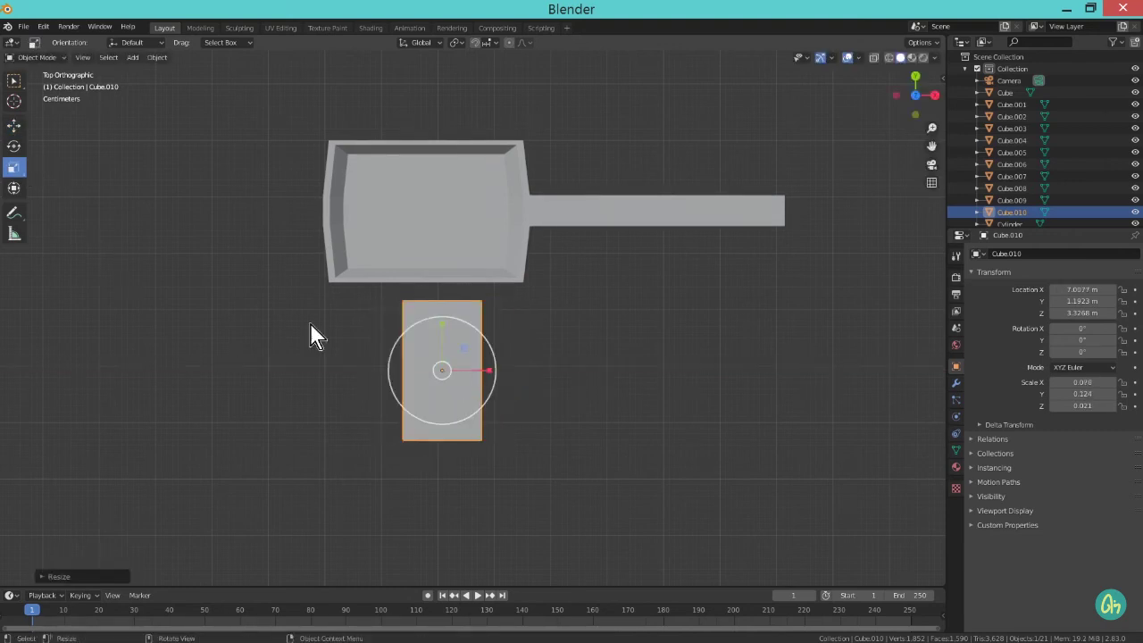
{"action": "key", "text": "g"}
{"action": "key", "text": "x"}
{"action": "left_click", "coordinate": [533, 371]}
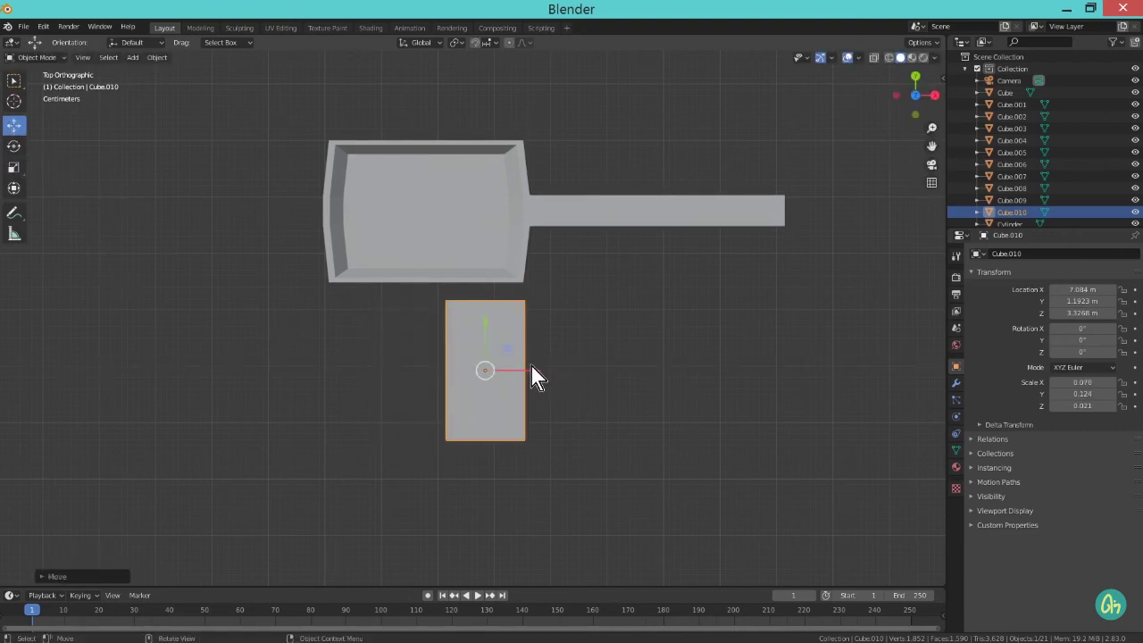
{"action": "key", "text": "Tab"}
{"action": "key", "text": "ctrl+r"}
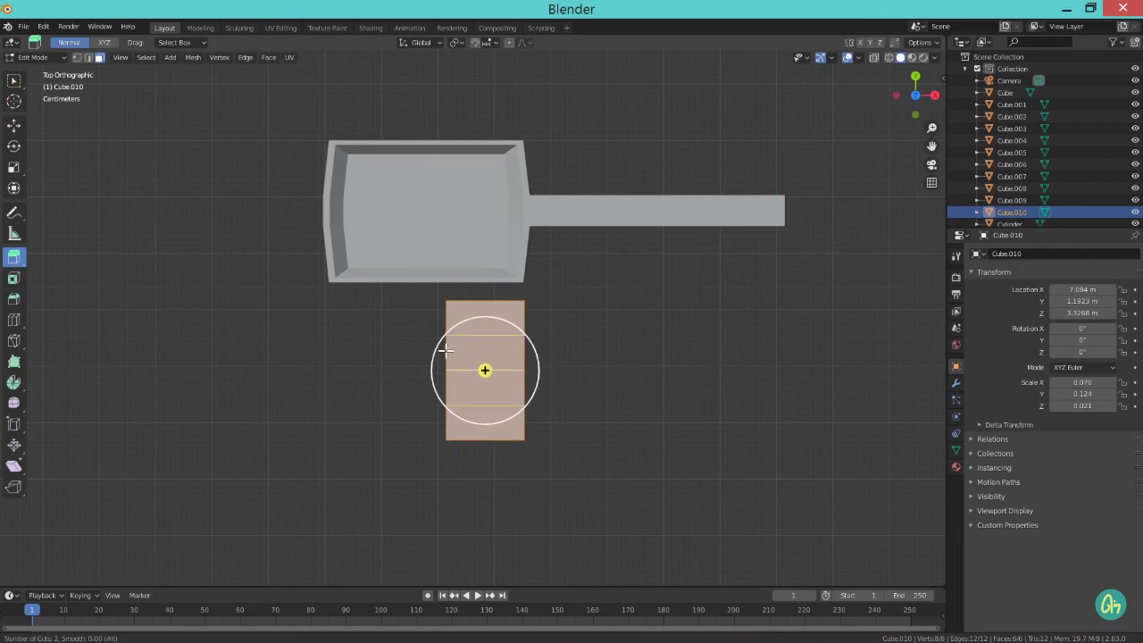
Step: Extrude alternate end faces into three prongs and collapse their tips to points with S 0
{"action": "left_click_drag", "start_coordinate": [915, 93], "coordinate": [902, 112]}
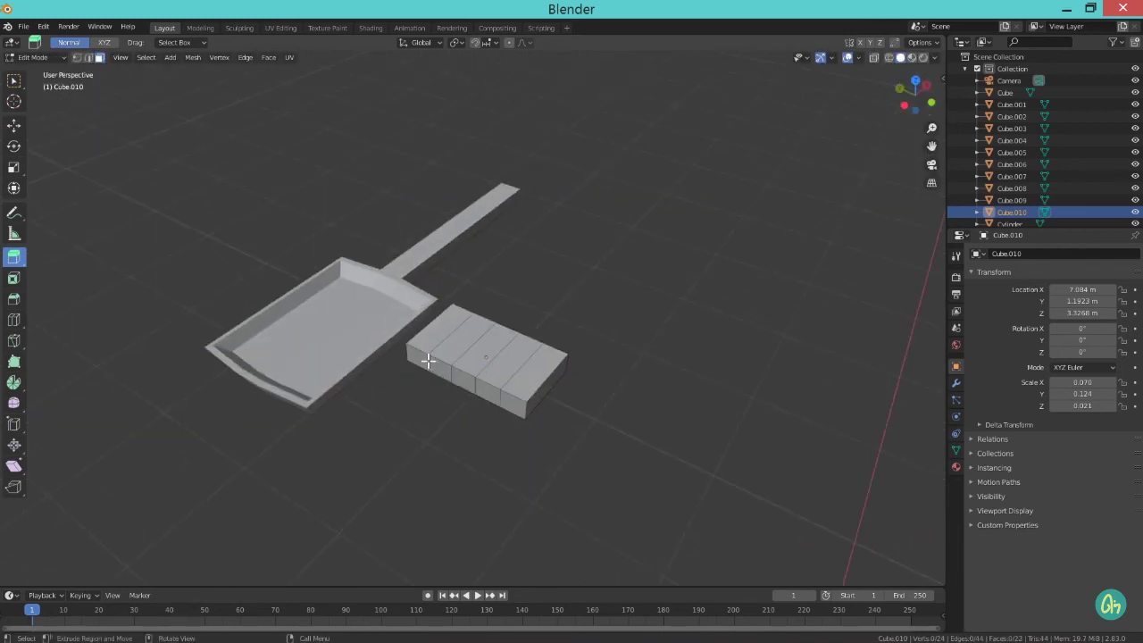
{"action": "left_click", "coordinate": [915, 82]}
{"action": "key", "text": "e"}
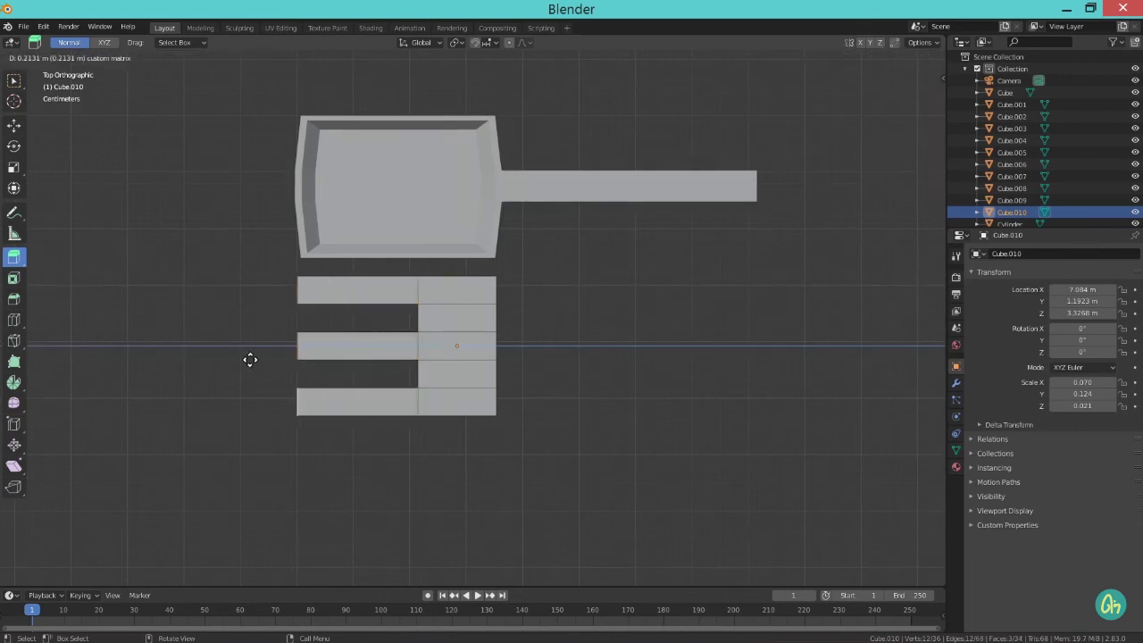
{"action": "left_click", "coordinate": [249, 368]}
{"action": "middle_click_drag", "start_coordinate": [255, 349], "coordinate": [695, 190]}
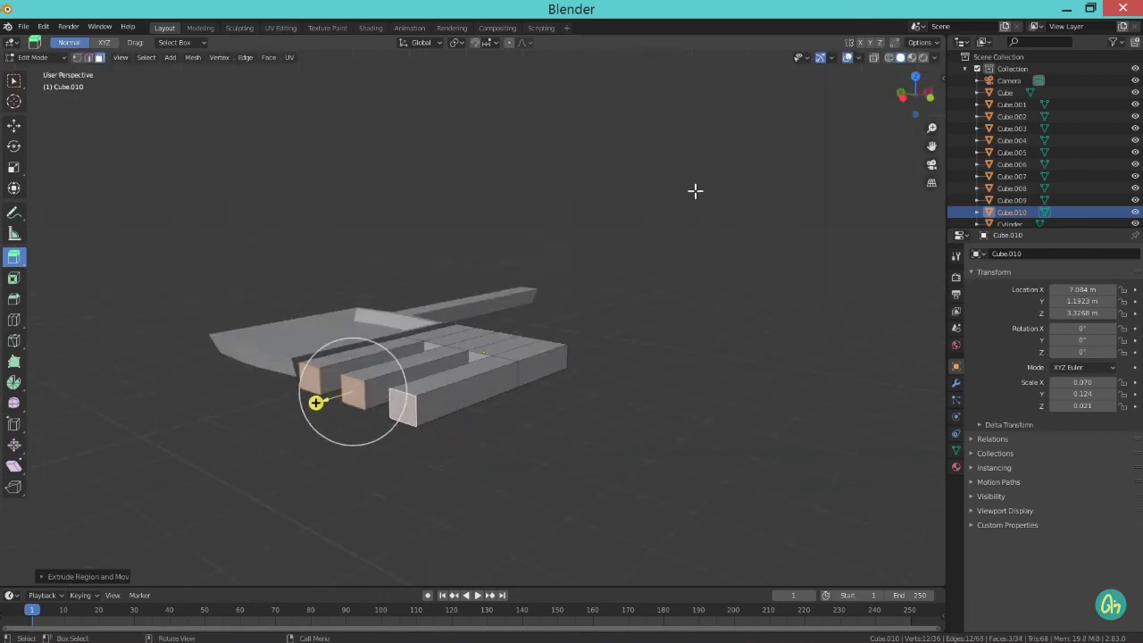
{"action": "left_click", "coordinate": [13, 169]}
{"action": "left_click", "coordinate": [403, 408]}
{"action": "left_click_drag", "start_coordinate": [402, 408], "coordinate": [332, 393]}
{"action": "left_click", "coordinate": [306, 378]}
{"action": "type", "text": "s0"}
{"action": "key", "text": "Return"}
Step: Extrude the opposite end face into a long handle to the right in top view
{"action": "key", "text": "KP_7"}
{"action": "left_click", "coordinate": [13, 256]}
{"action": "mouse_move", "coordinate": [506, 436]}
{"action": "left_mouse_down"}
{"action": "mouse_move", "coordinate": [810, 432]}
{"action": "mouse_move", "coordinate": [781, 432]}
{"action": "left_mouse_up"}
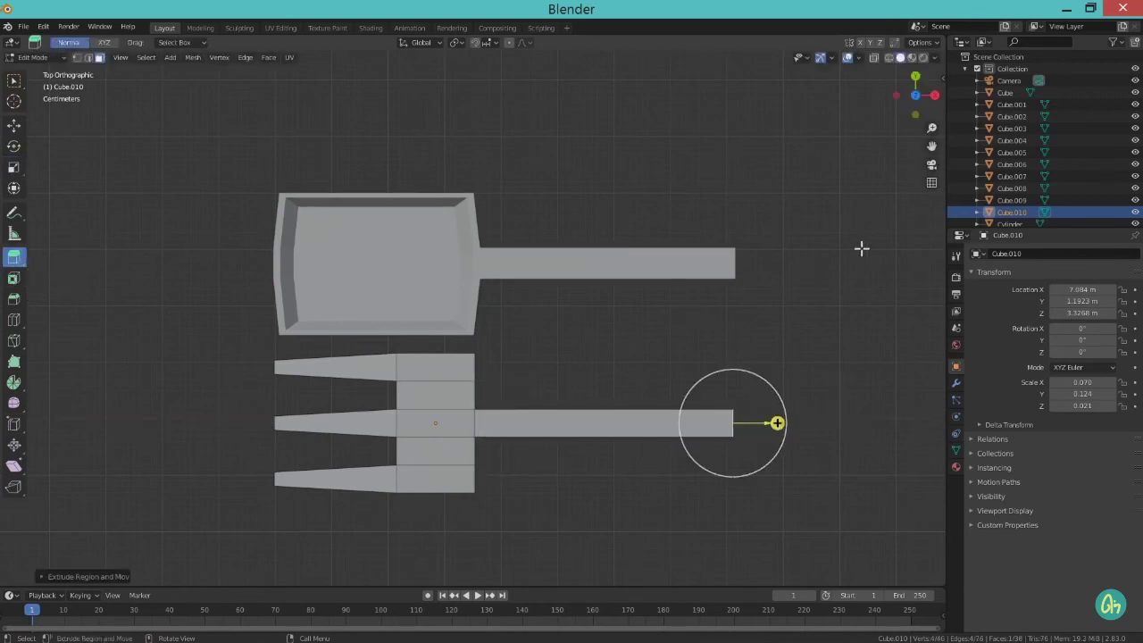
{"action": "left_click_drag", "start_coordinate": [923, 97], "coordinate": [902, 54]}
Step: Nudge the selected fork vertices along X in top view, then check the right and front profiles
{"action": "left_click", "coordinate": [14, 124]}
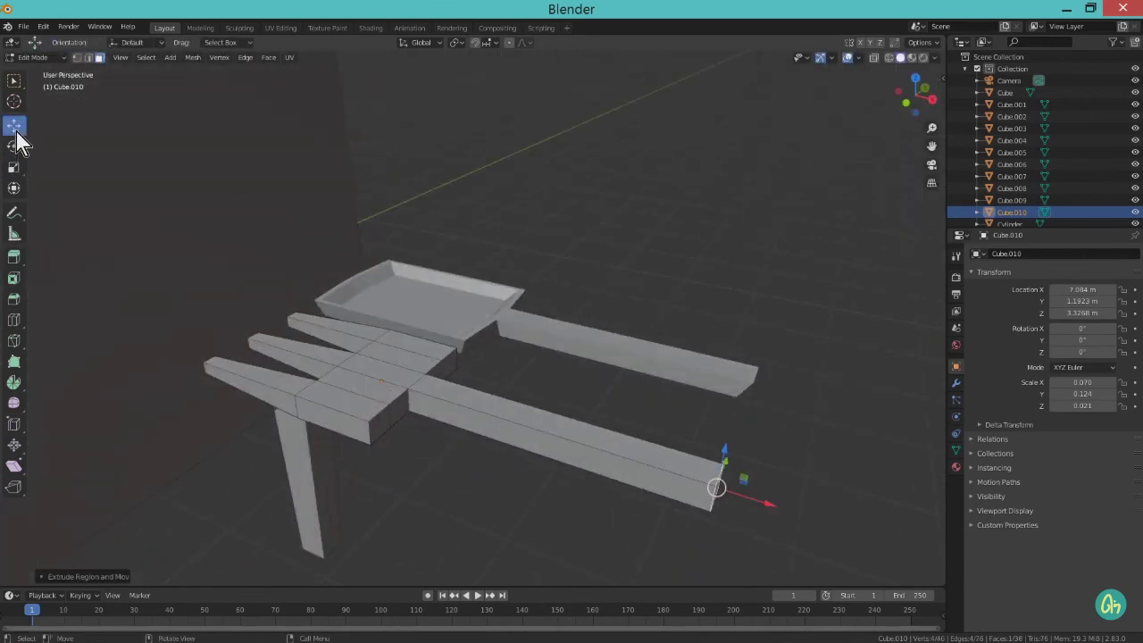
{"action": "left_click", "coordinate": [13, 80]}
{"action": "scroll", "coordinate": [311, 449], "scroll_direction": "up", "scroll_amount": 1}
{"action": "scroll", "coordinate": [465, 386], "scroll_direction": "up", "scroll_amount": 2}
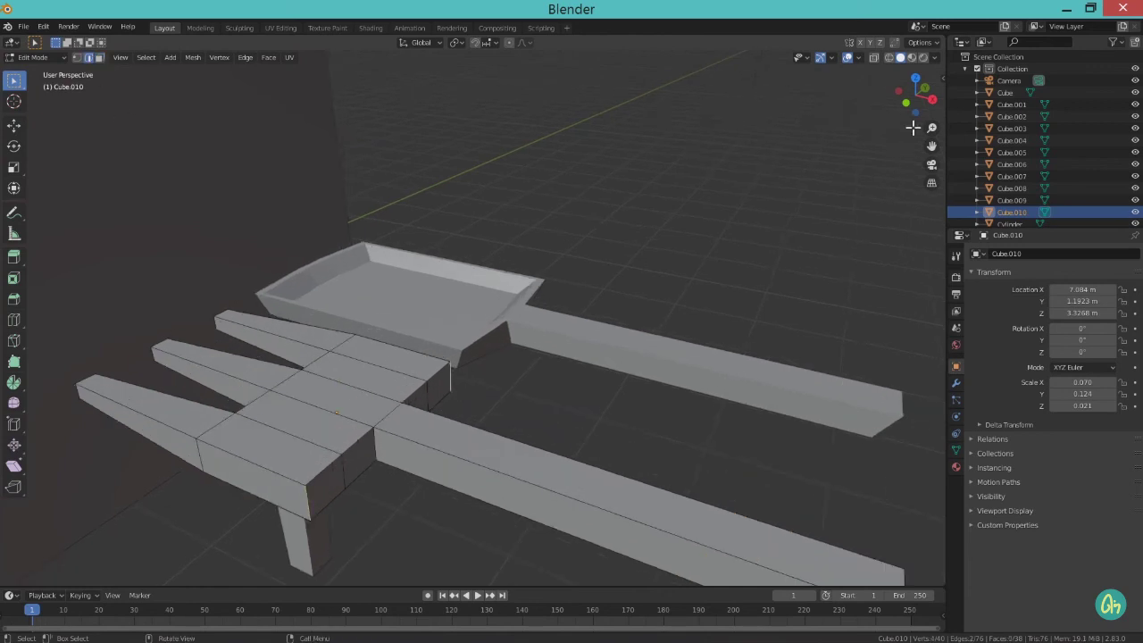
{"action": "left_click", "coordinate": [916, 77]}
{"action": "left_click", "coordinate": [14, 130]}
{"action": "left_click_drag", "start_coordinate": [526, 474], "coordinate": [513, 467]}
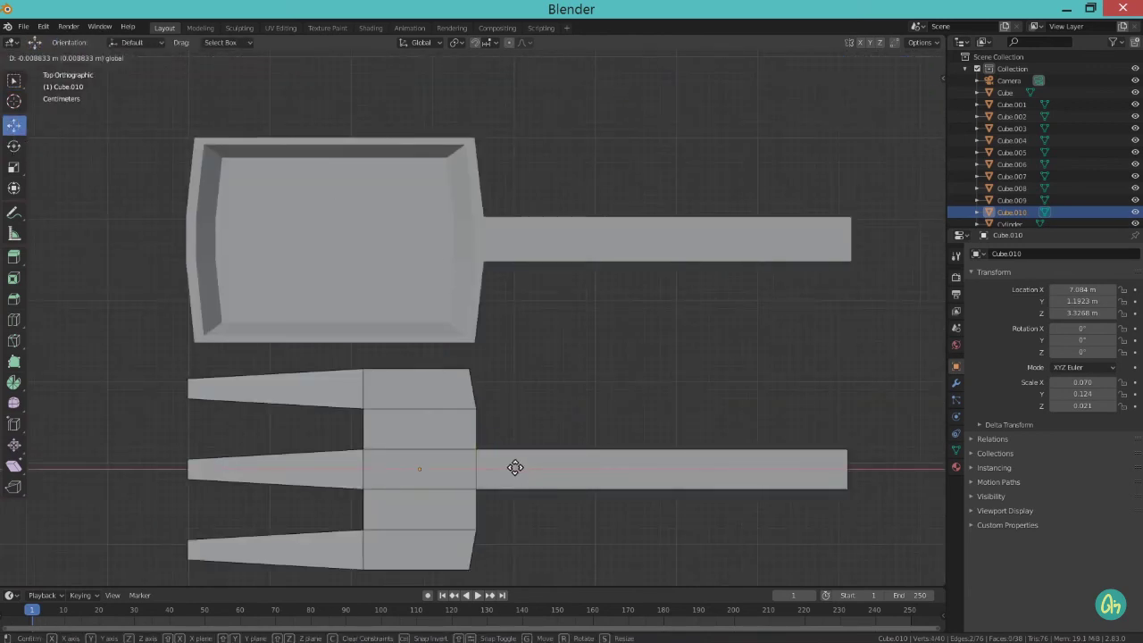
{"action": "left_click", "coordinate": [934, 95]}
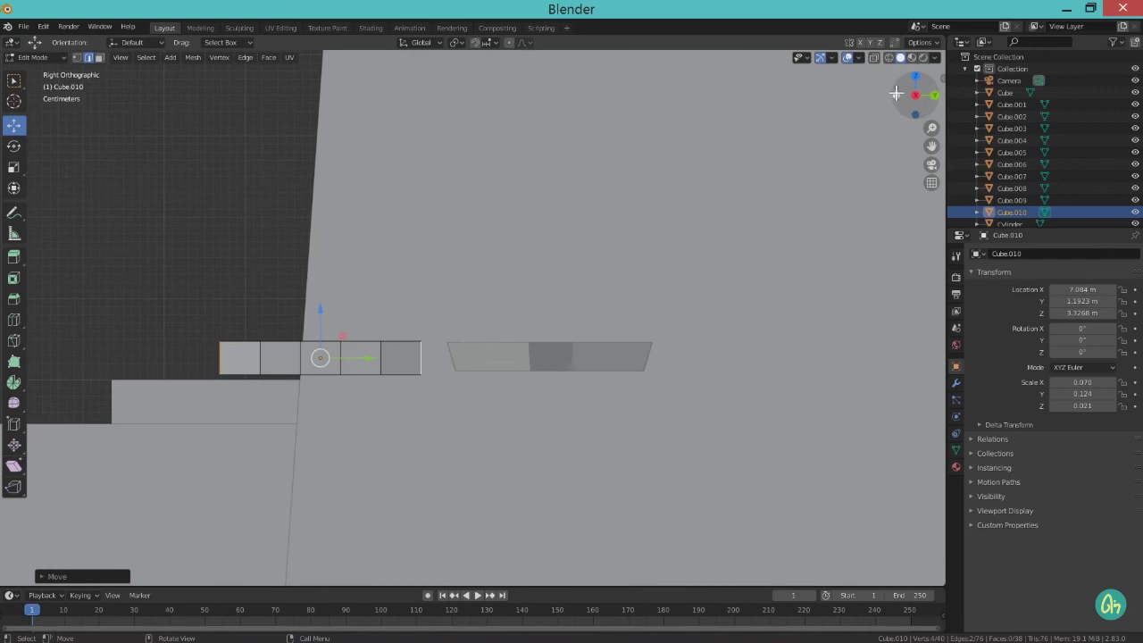
{"action": "left_click", "coordinate": [895, 94]}
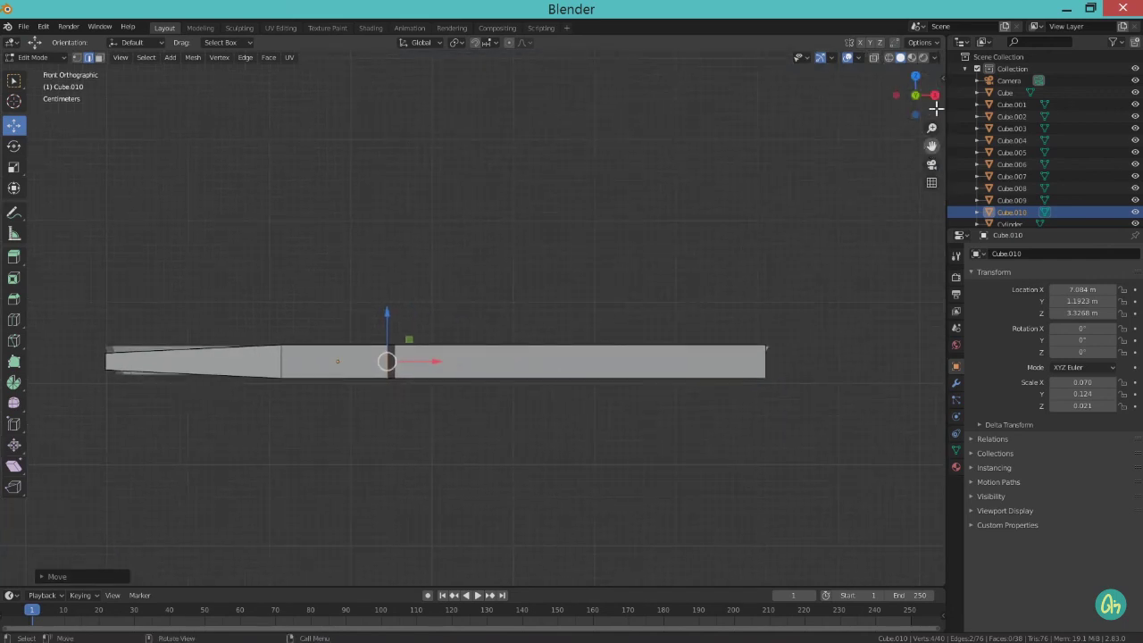
{"action": "left_click_drag", "start_coordinate": [915, 89], "coordinate": [884, 112]}
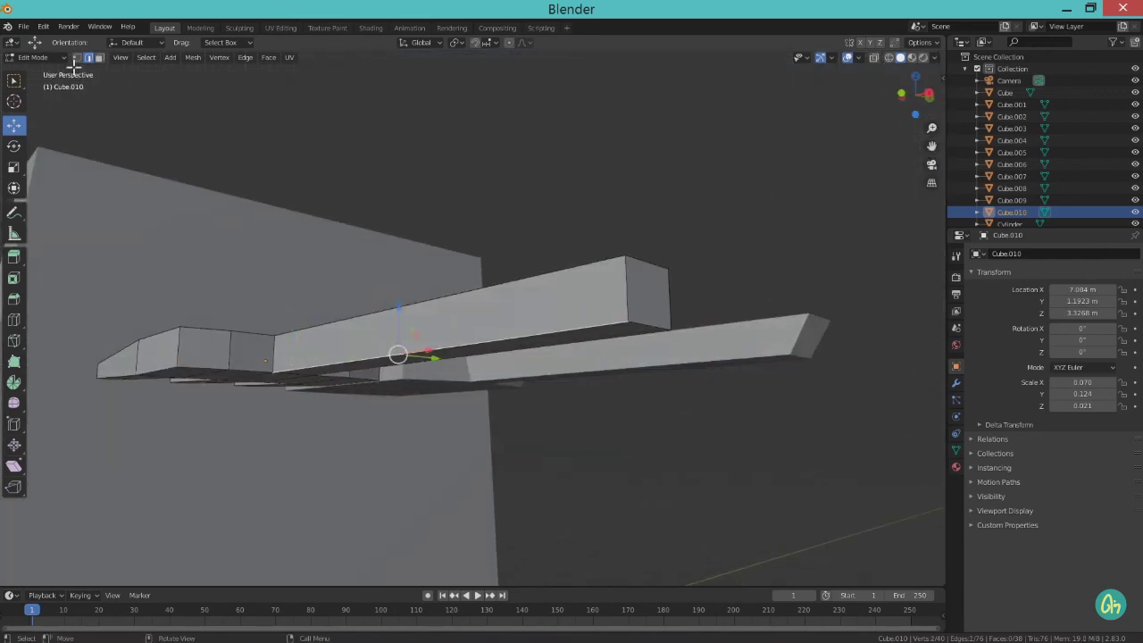
Step: Slightly shrink the handle's underside edge in wireframe front view, then return to Object Mode
{"action": "left_click", "coordinate": [635, 325]}
{"action": "left_click", "coordinate": [902, 95]}
{"action": "key", "text": "z"}
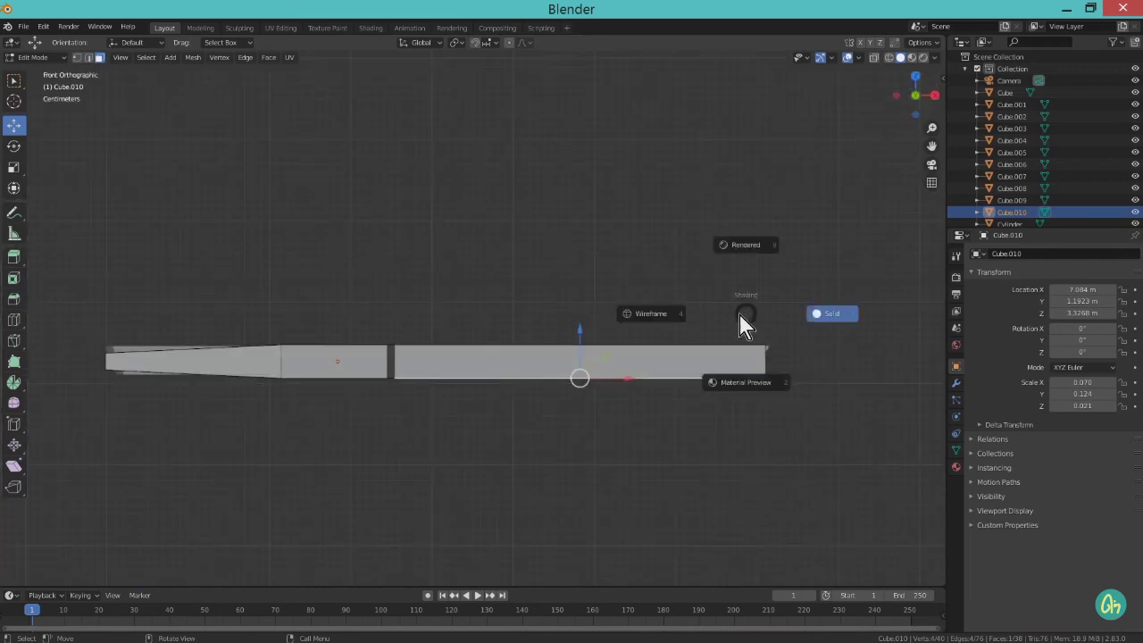
{"action": "left_click", "coordinate": [793, 400]}
{"action": "key", "text": "s"}
{"action": "left_click", "coordinate": [786, 405]}
{"action": "mouse_move", "coordinate": [786, 402]}
{"action": "middle_mouse_down"}
{"action": "mouse_move", "coordinate": [732, 250]}
{"action": "mouse_move", "coordinate": [751, 288]}
{"action": "middle_mouse_up"}
{"action": "key", "text": "Tab"}
{"action": "key", "text": "alt+a"}
Step: Return to Solid shading and move the fork-and-spoon set beside the plate in top view
{"action": "key", "text": "z"}
{"action": "left_click", "coordinate": [704, 295]}
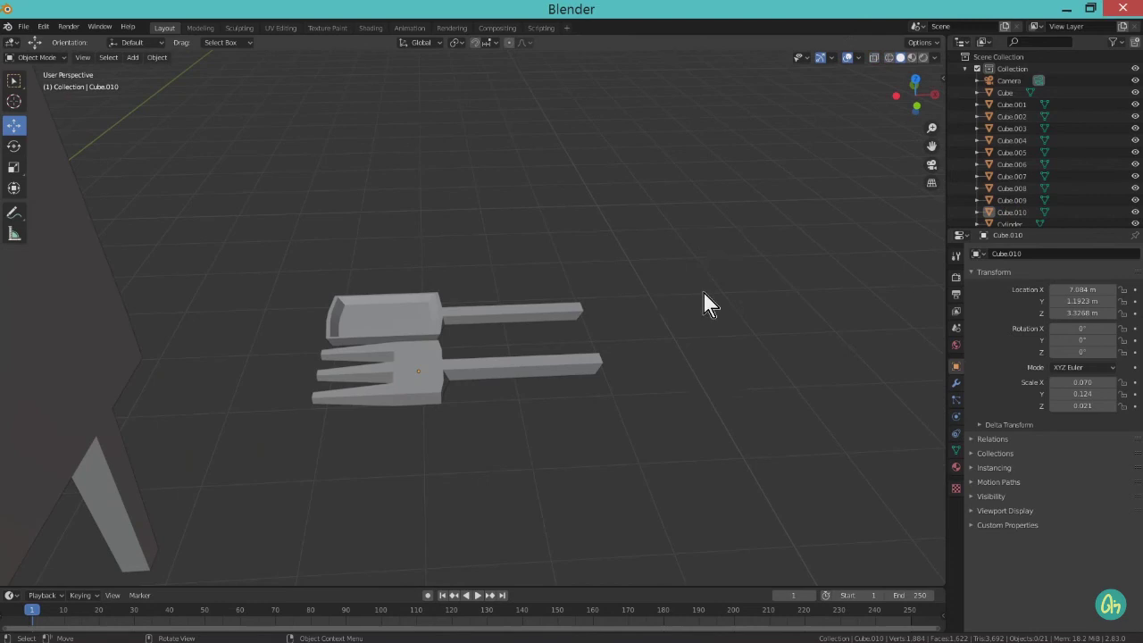
{"action": "left_click", "coordinate": [536, 361]}
{"action": "left_click", "coordinate": [908, 97]}
{"action": "left_click_drag", "start_coordinate": [914, 89], "coordinate": [915, 75]}
{"action": "left_click", "coordinate": [914, 76]}
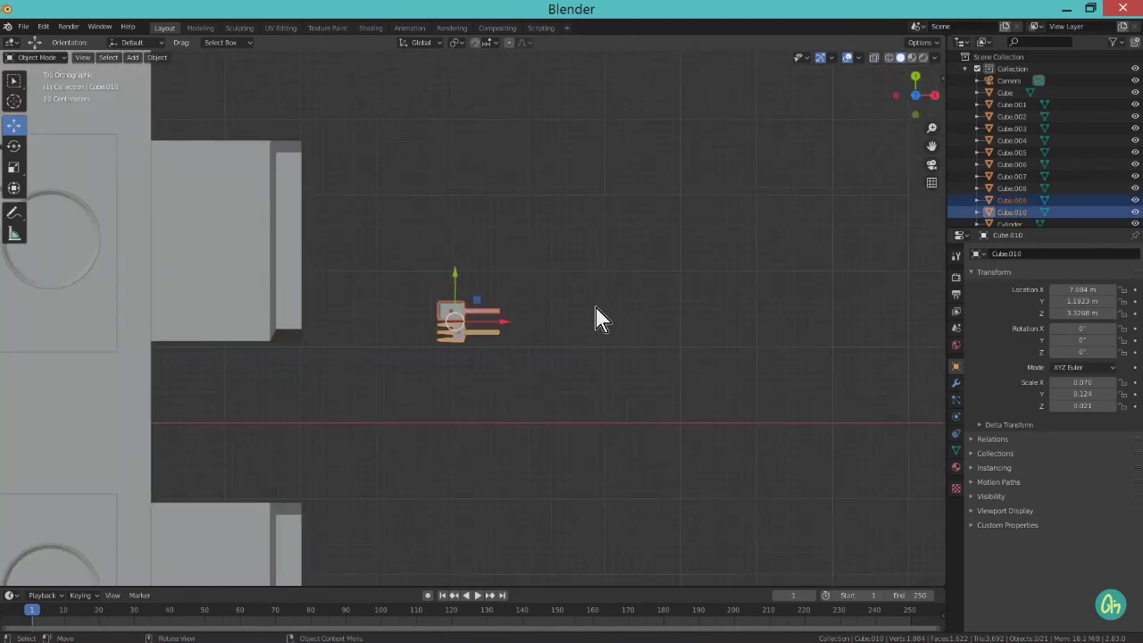
{"action": "key", "text": "g"}
{"action": "left_click", "coordinate": [76, 323]}
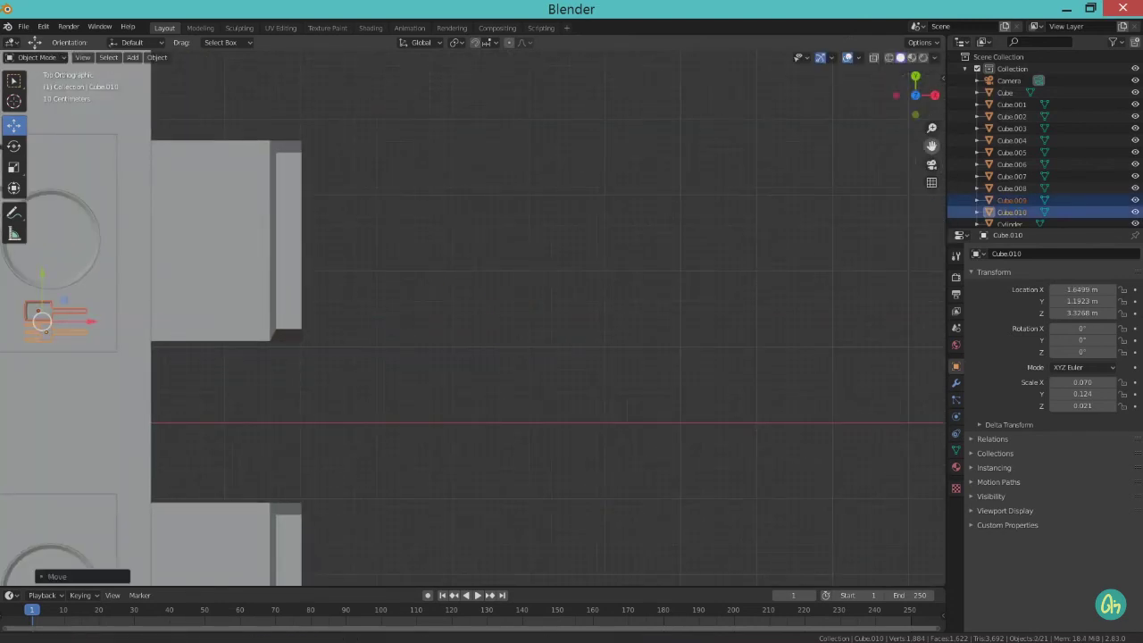
Step: Duplicate the utensil set along Y onto the lower mat and shift the two lower plates down
{"action": "scroll", "coordinate": [615, 294], "scroll_direction": "down", "scroll_amount": 4}
{"action": "scroll", "coordinate": [615, 294], "scroll_direction": "down", "scroll_amount": 2}
{"action": "key", "text": "shift+d"}
{"action": "key", "text": "y"}
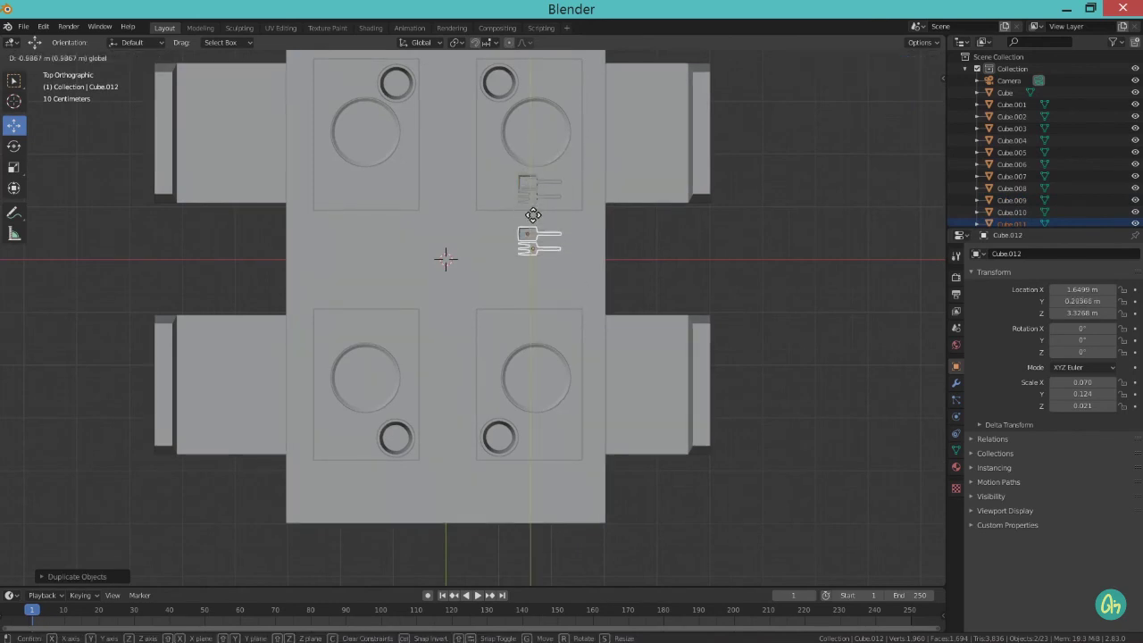
{"action": "left_click", "coordinate": [538, 294]}
{"action": "left_click", "coordinate": [556, 395]}
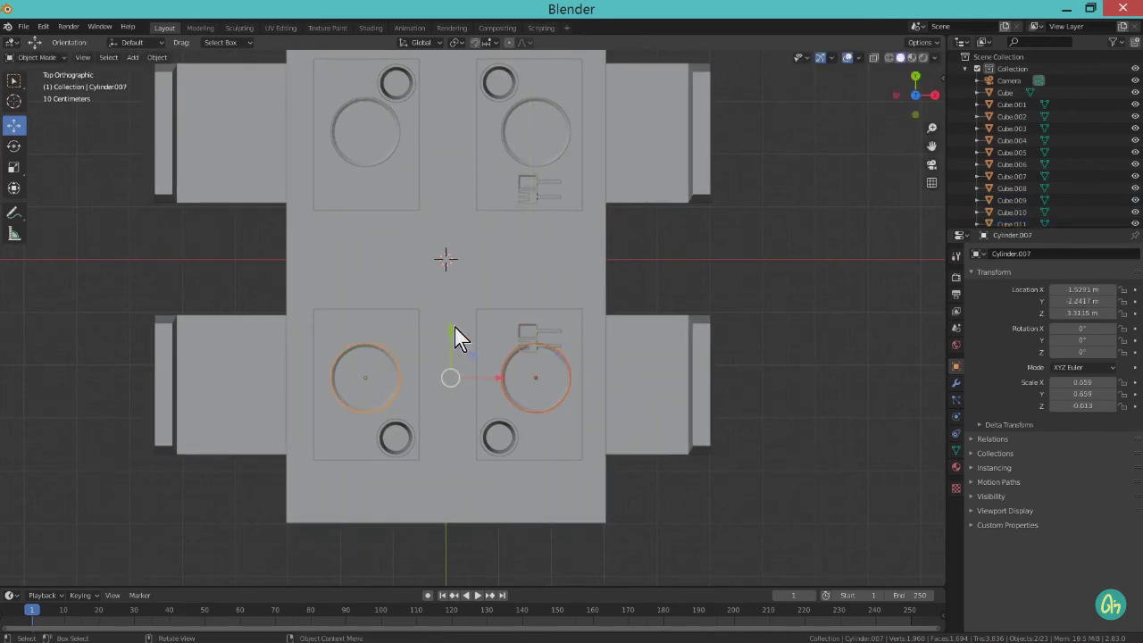
{"action": "left_click_drag", "start_coordinate": [454, 327], "coordinate": [455, 340]}
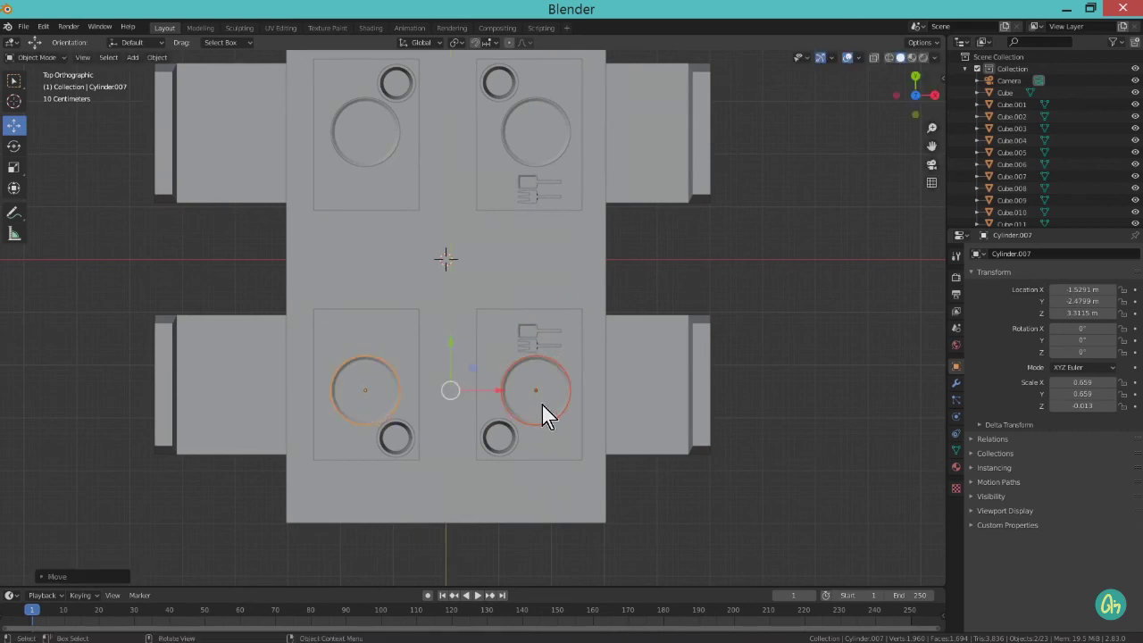
{"action": "left_click", "coordinate": [668, 390]}
Step: Duplicate both utensil sets to the left-hand mats, rotated 180° to face their seats
{"action": "left_click", "coordinate": [527, 342]}
{"action": "left_click", "coordinate": [527, 186], "text": "shift"}
{"action": "key", "text": "shift+d"}
{"action": "left_click_drag", "start_coordinate": [577, 263], "coordinate": [433, 263]}
{"action": "left_click", "coordinate": [13, 145]}
{"action": "left_click_drag", "start_coordinate": [351, 255], "coordinate": [411, 314]}
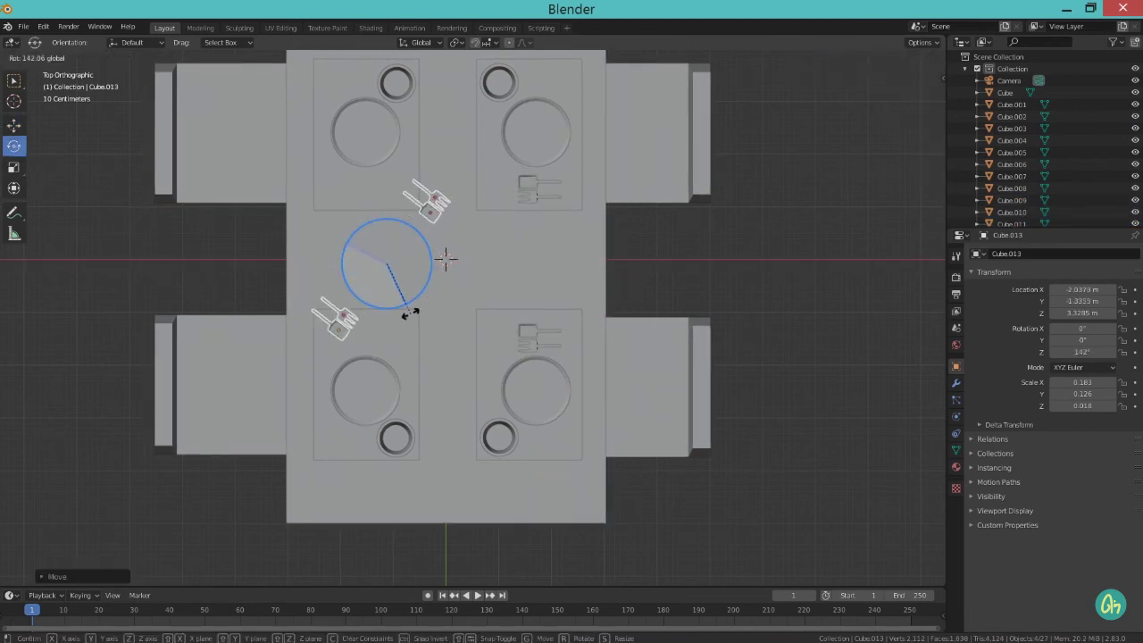
{"action": "left_click", "coordinate": [13, 125]}
{"action": "left_click_drag", "start_coordinate": [424, 268], "coordinate": [417, 262]}
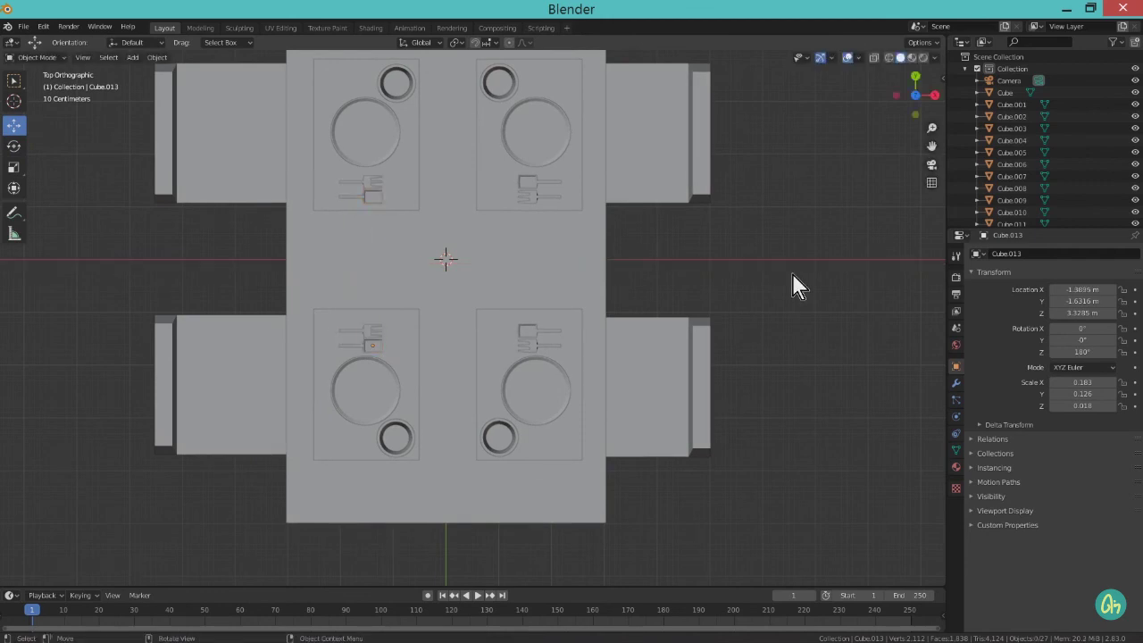
{"action": "left_click_drag", "start_coordinate": [916, 96], "coordinate": [708, 234]}
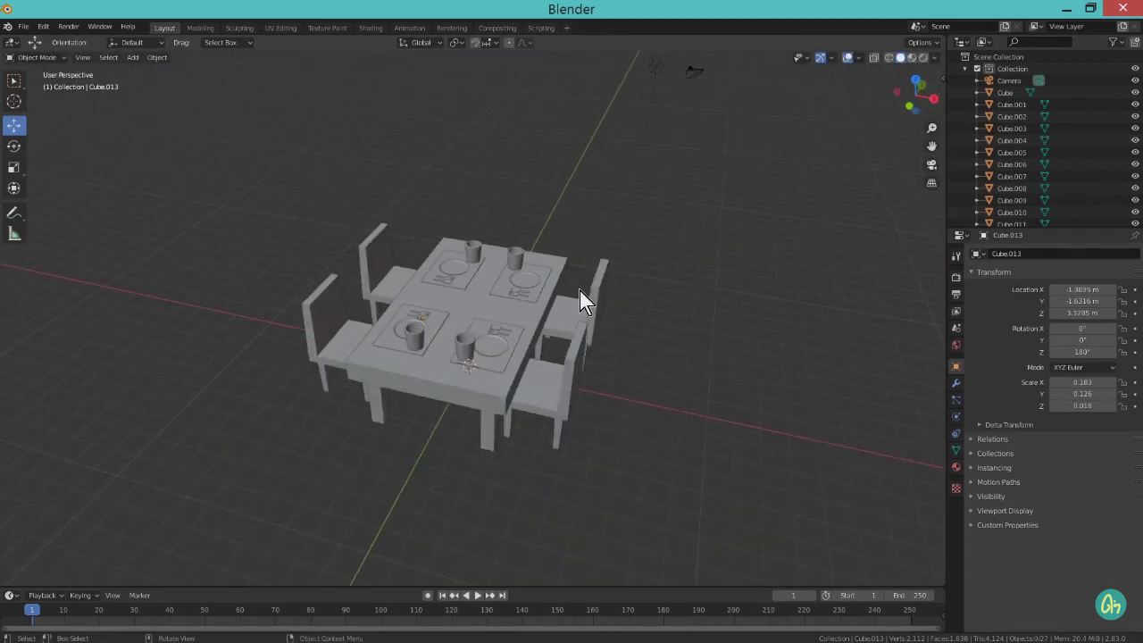
Step: Add a plane under the table and scale it to 4.584 from the top view
{"action": "key", "text": "shift+a"}
{"action": "left_click", "coordinate": [616, 297]}
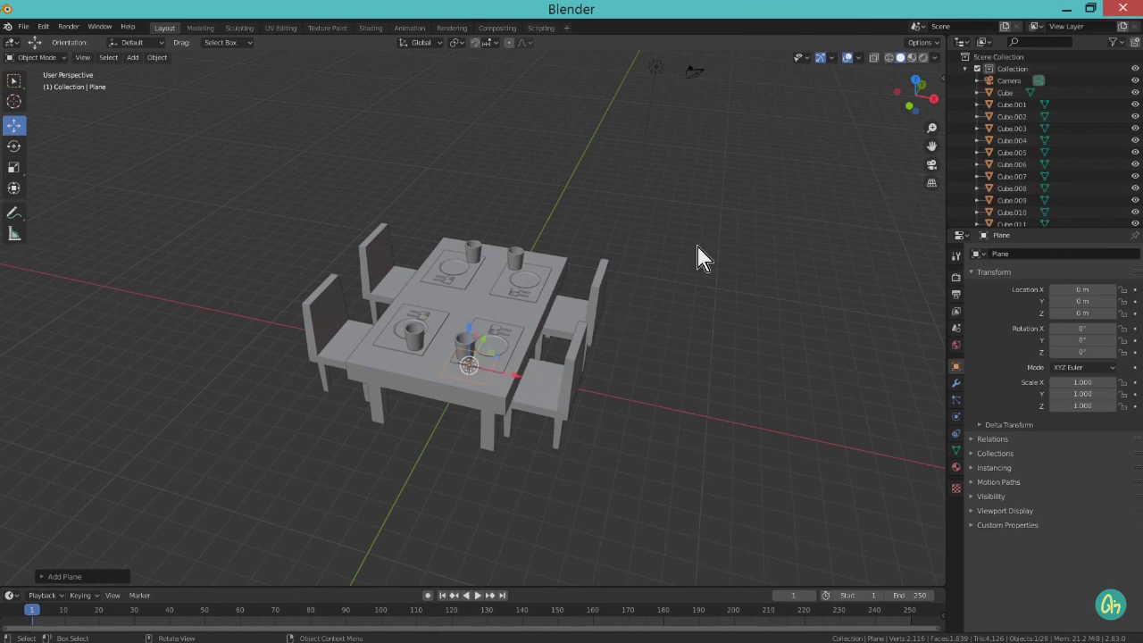
{"action": "key", "text": "KP_1"}
{"action": "key", "text": "KP_7"}
{"action": "key", "text": "s"}
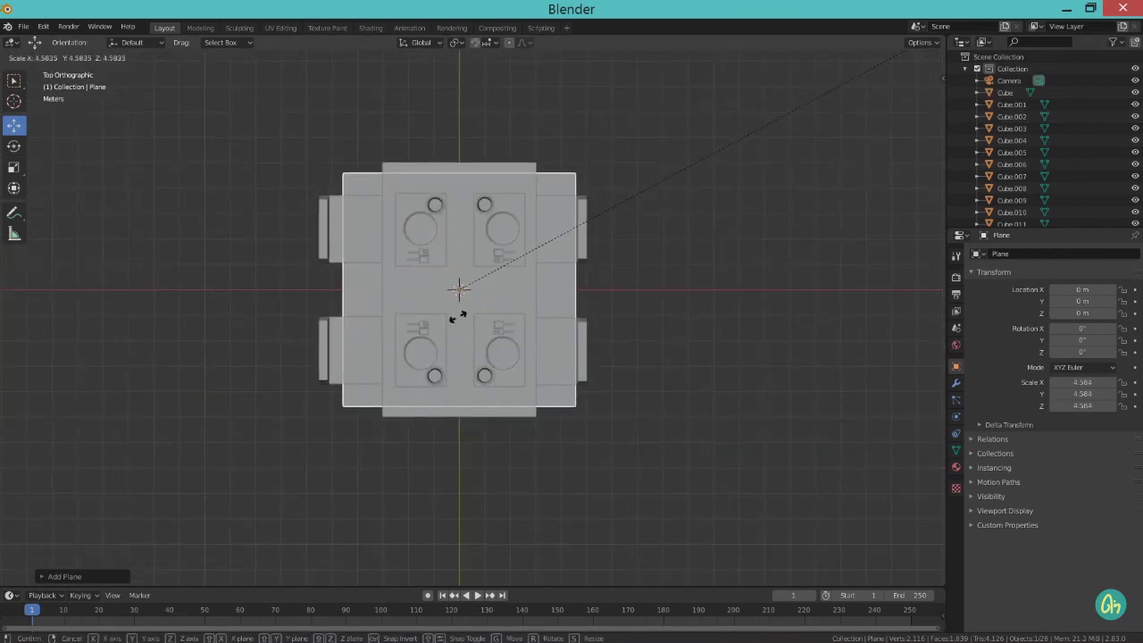
{"action": "left_click", "coordinate": [457, 317]}
{"action": "left_click_drag", "start_coordinate": [916, 96], "coordinate": [546, 518]}
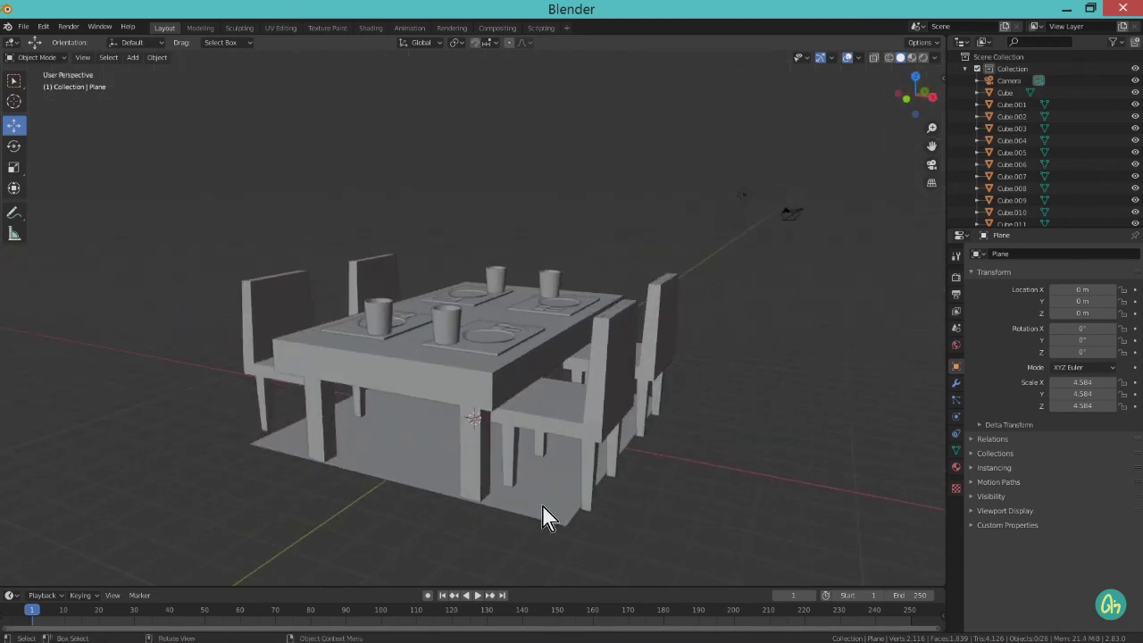
{"action": "left_click", "coordinate": [547, 504]}
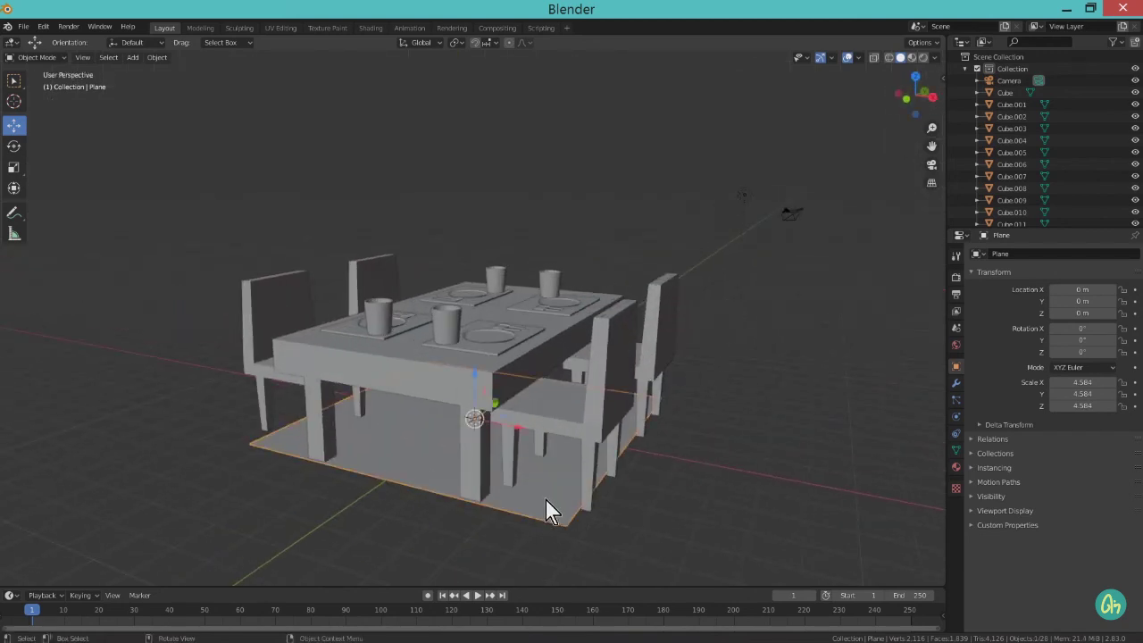
{"action": "left_click", "coordinate": [932, 96]}
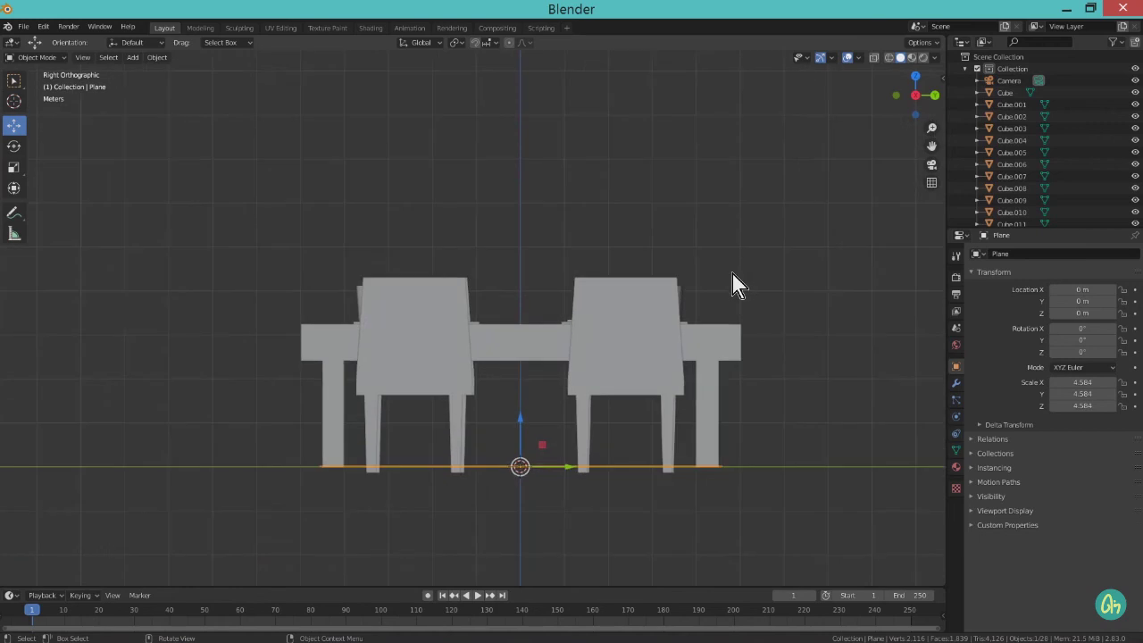
Step: Box-select both chairs and raise them slightly above the new plane
{"action": "key", "text": "Tab"}
{"action": "left_click", "coordinate": [14, 256]}
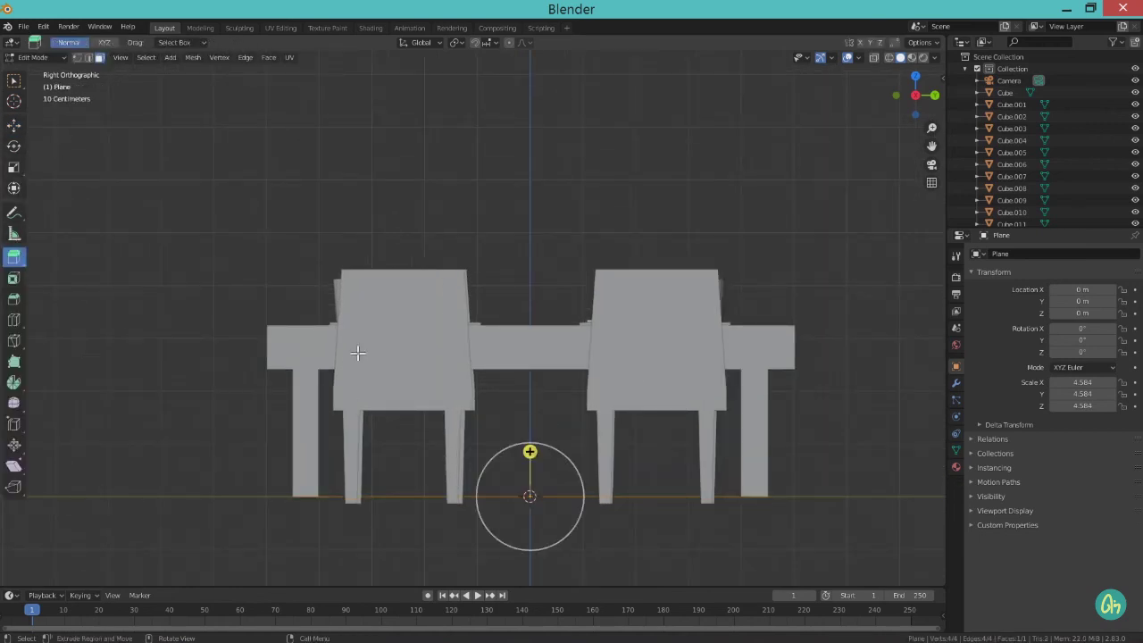
{"action": "key", "text": "Tab"}
{"action": "key", "text": "g"}
{"action": "key", "text": "0"}
{"action": "key", "text": "Return"}
{"action": "left_click_drag", "start_coordinate": [725, 445], "coordinate": [348, 487]}
{"action": "key", "text": "g"}
{"action": "left_click", "coordinate": [530, 365]}
{"action": "key", "text": "alt+a"}
Step: Add a second plane, lower it along Z just below the first, and enlarge it
{"action": "key", "text": "shift+a"}
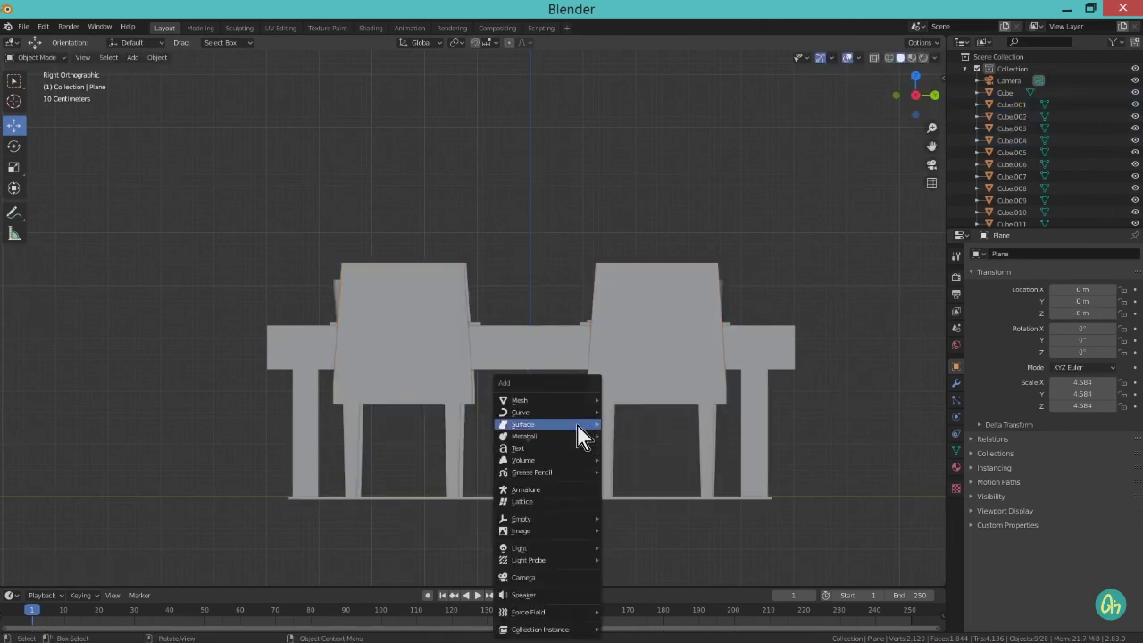
{"action": "left_click", "coordinate": [626, 401]}
{"action": "key", "text": "g"}
{"action": "key", "text": "z"}
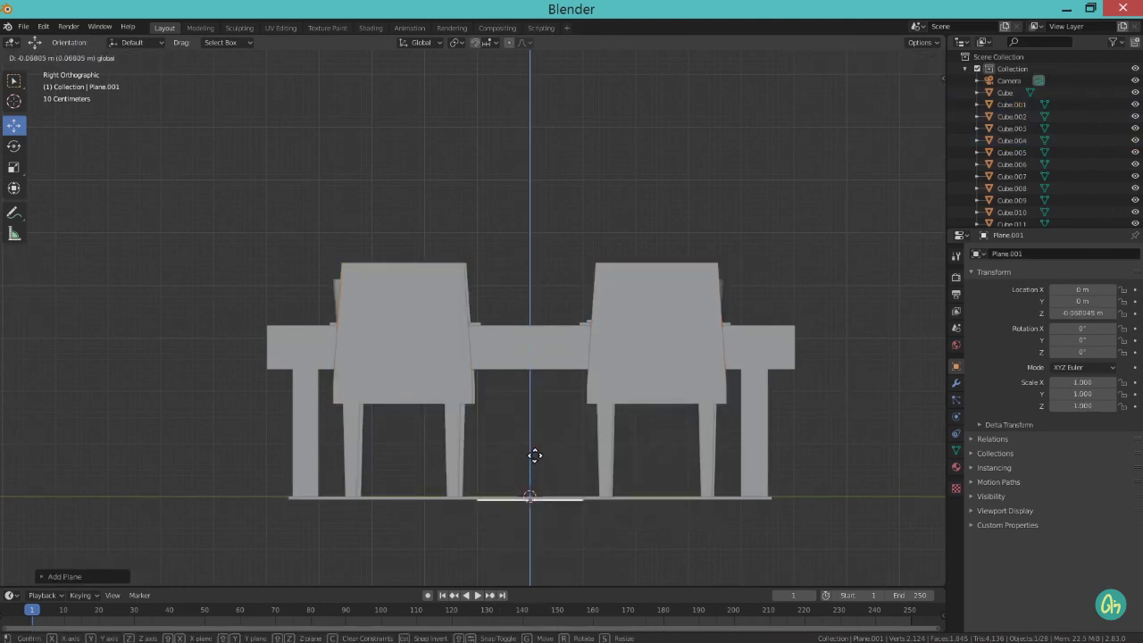
{"action": "left_click", "coordinate": [534, 456]}
{"action": "left_click_drag", "start_coordinate": [925, 93], "coordinate": [914, 84]}
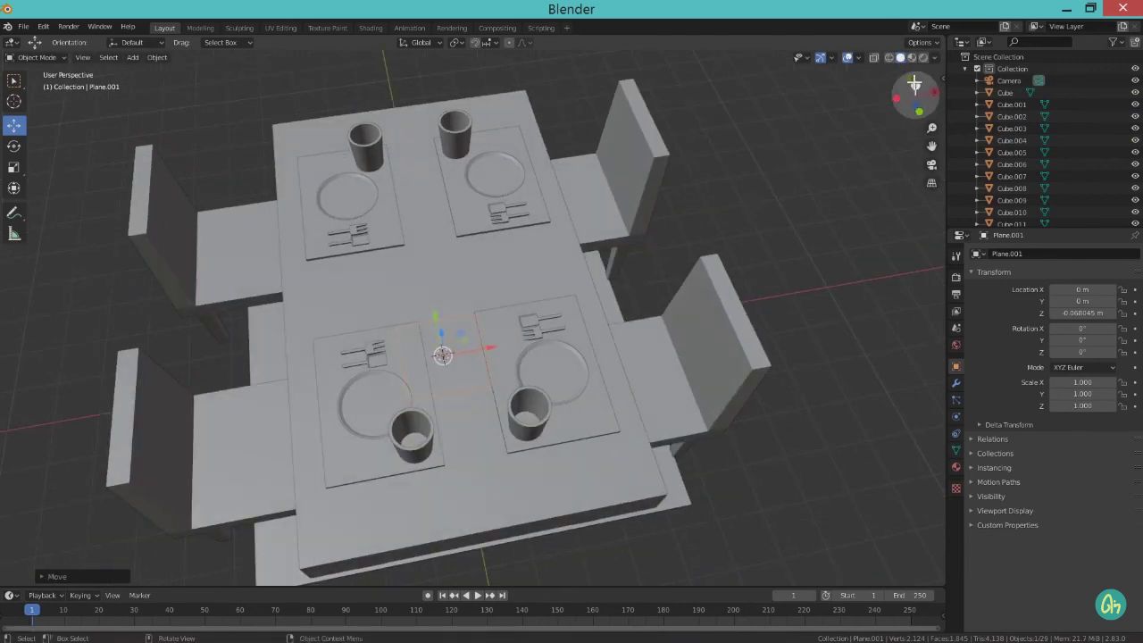
{"action": "left_click", "coordinate": [914, 84]}
{"action": "key", "text": "s"}
{"action": "left_click", "coordinate": [926, 538]}
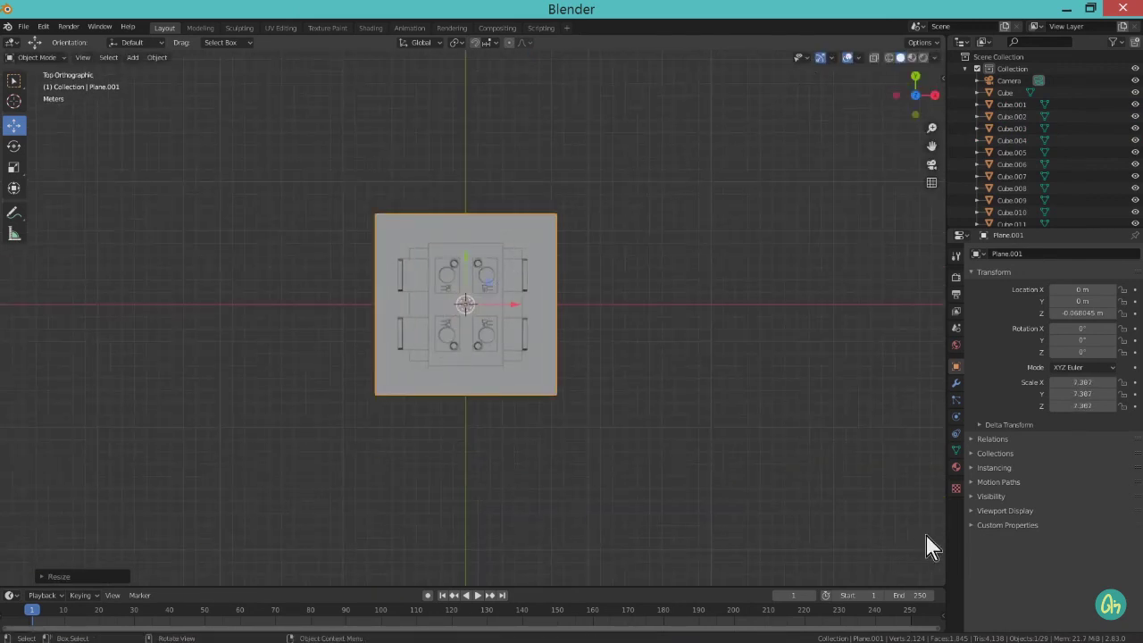
Step: Select a back edge of the floor and set its Scale X and Y to 8 in the N panel
{"action": "left_click_drag", "start_coordinate": [913, 95], "coordinate": [748, 211]}
{"action": "scroll", "coordinate": [748, 212], "scroll_direction": "up", "scroll_amount": 5}
{"action": "key", "text": "Tab"}
{"action": "left_click", "coordinate": [88, 57]}
{"action": "left_click", "coordinate": [376, 271]}
{"action": "left_click", "coordinate": [940, 77]}
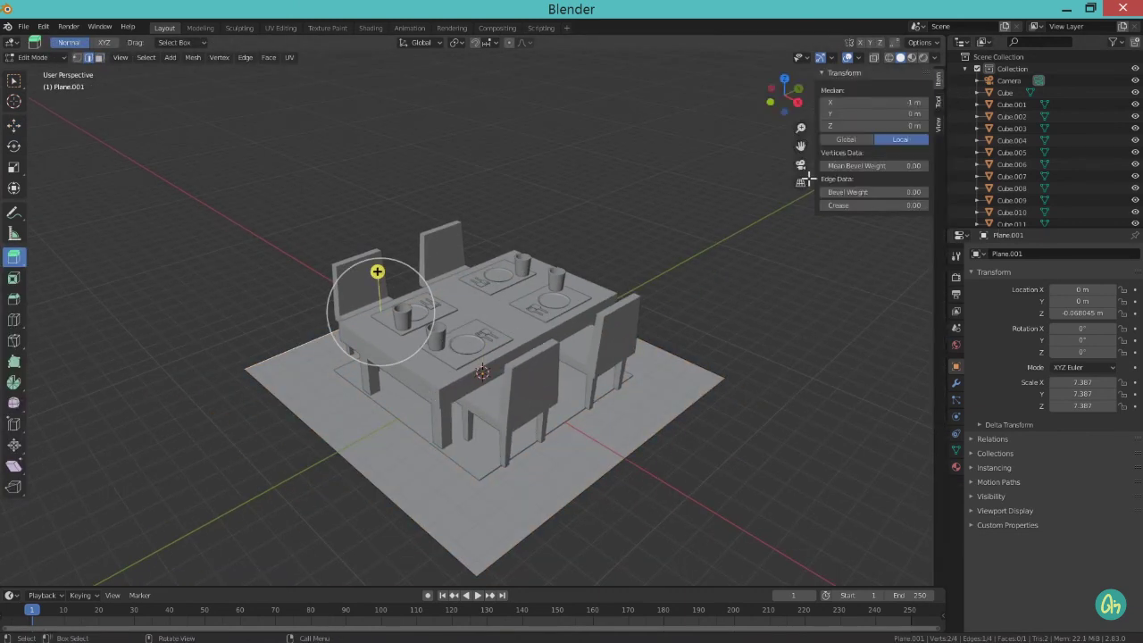
{"action": "key", "text": "Tab"}
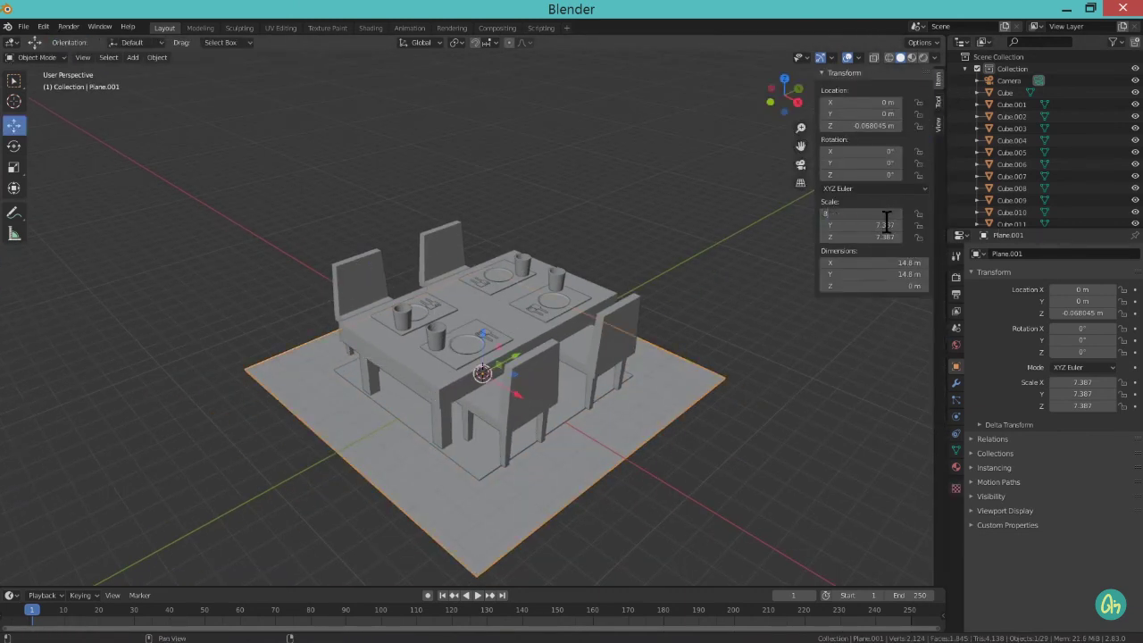
{"action": "key", "text": "Return"}
{"action": "type", "text": "8"}
{"action": "key", "text": "Return"}
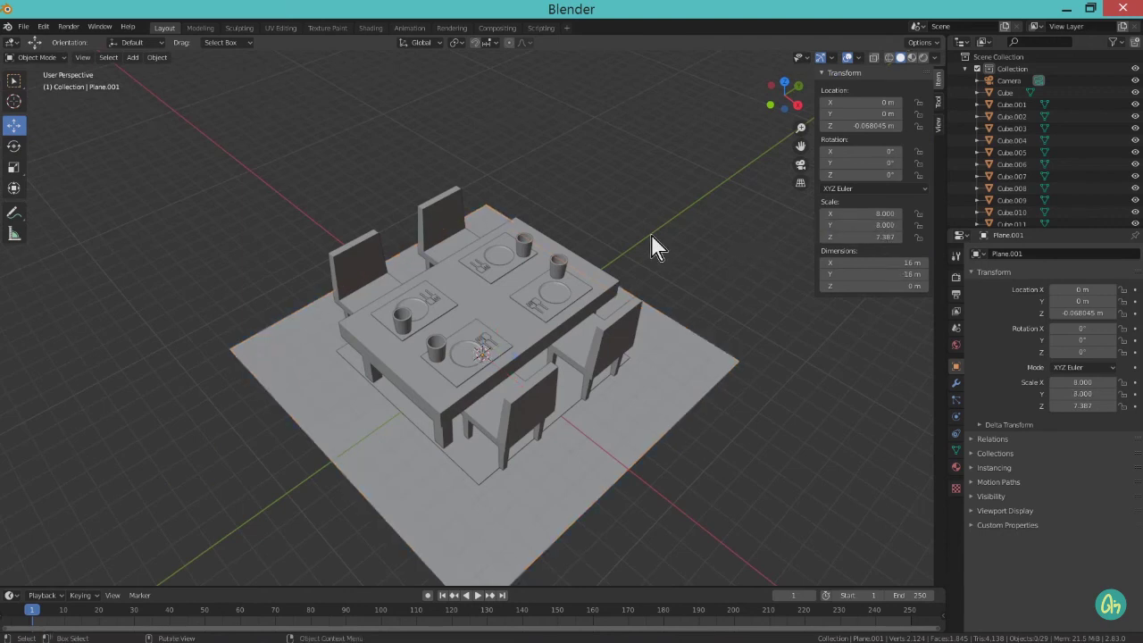
{"action": "key", "text": "Tab"}
Step: Extrude the selected back floor edges straight up along Z into two walls
{"action": "key", "text": "e"}
{"action": "key", "text": "z"}
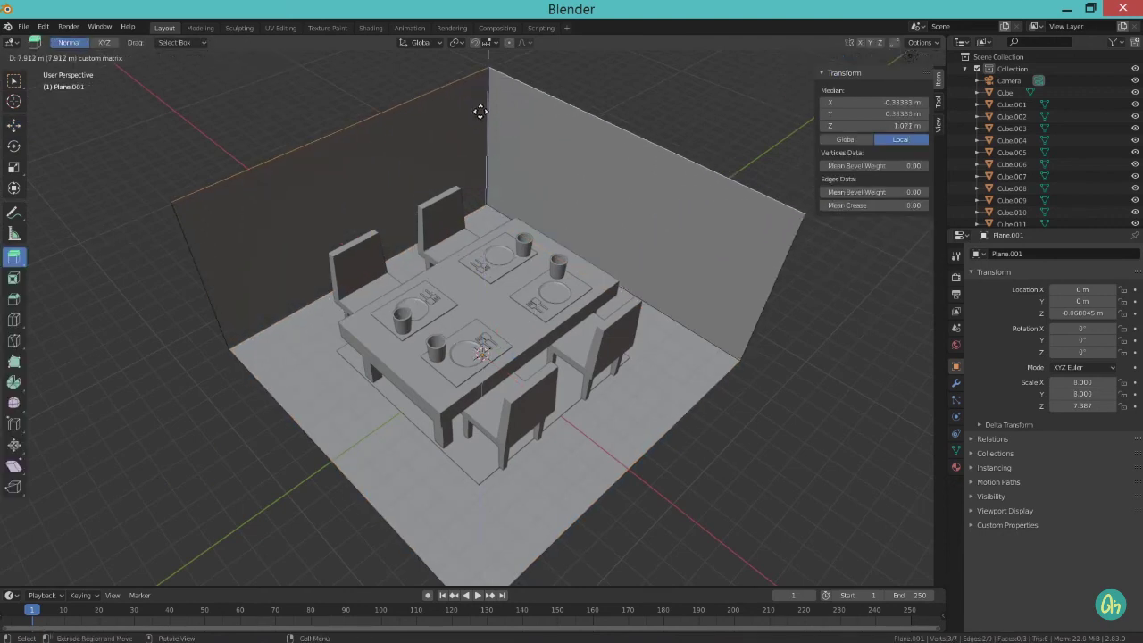
{"action": "middle_click_drag", "start_coordinate": [480, 107], "coordinate": [472, 94]}
{"action": "left_click", "coordinate": [600, 145]}
{"action": "key", "text": "Tab"}
{"action": "scroll", "coordinate": [692, 174], "scroll_direction": "up", "scroll_amount": 3}
{"action": "scroll", "coordinate": [737, 98], "scroll_direction": "up", "scroll_amount": 2}
{"action": "mouse_move", "coordinate": [776, 97]}
{"action": "left_mouse_down"}
{"action": "mouse_move", "coordinate": [795, 107]}
{"action": "mouse_move", "coordinate": [753, 109]}
{"action": "left_mouse_up"}
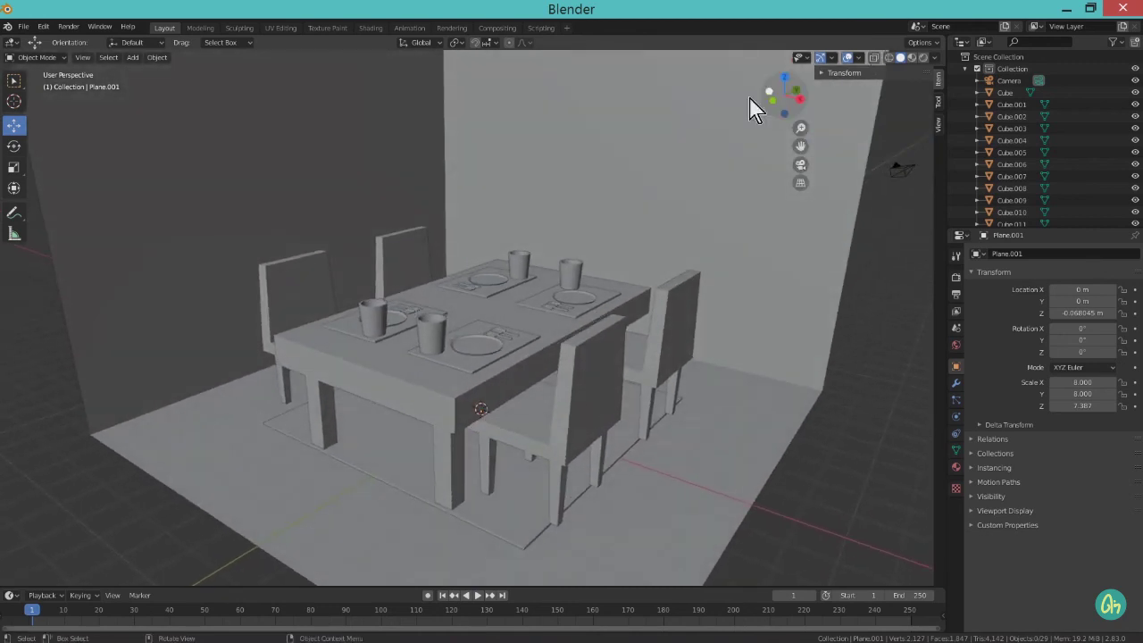
Step: Move the rug plane slightly and scale it up to 5.913
{"action": "left_click", "coordinate": [526, 527]}
{"action": "key", "text": "g"}
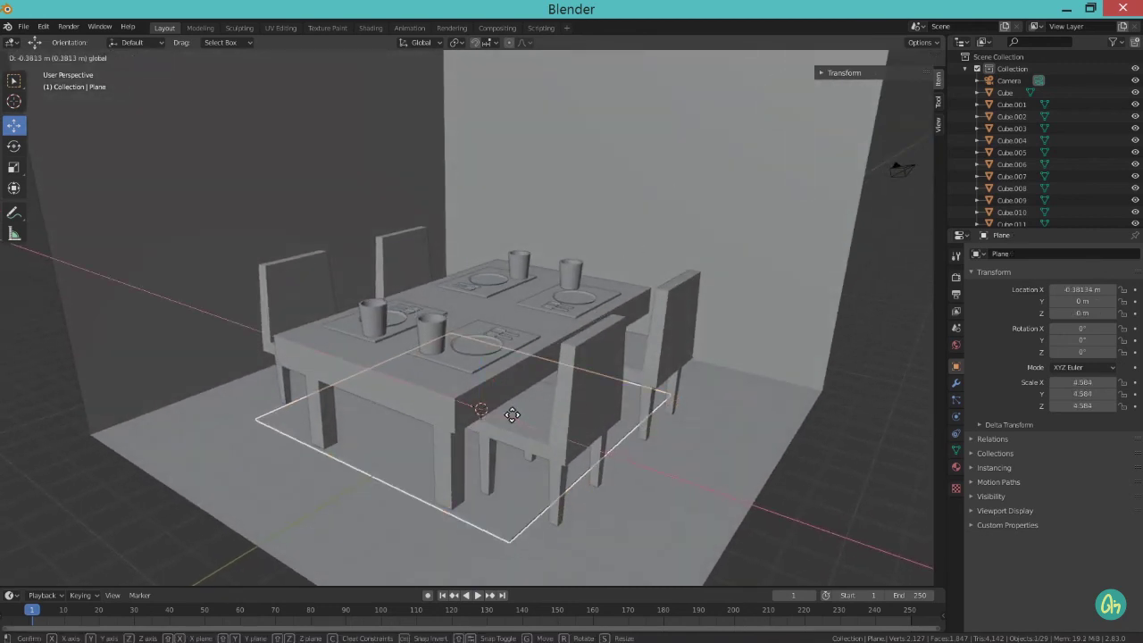
{"action": "left_click", "coordinate": [514, 416]}
{"action": "left_click", "coordinate": [880, 516]}
{"action": "left_click", "coordinate": [632, 426]}
{"action": "key", "text": "s"}
{"action": "left_click", "coordinate": [679, 429]}
{"action": "left_click", "coordinate": [865, 470]}
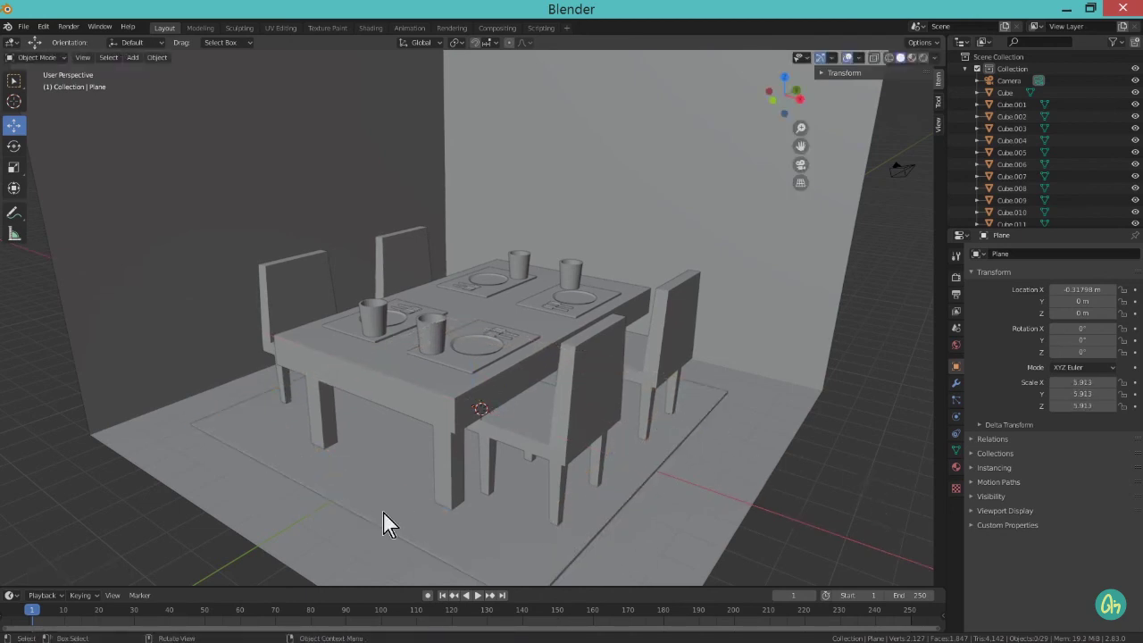